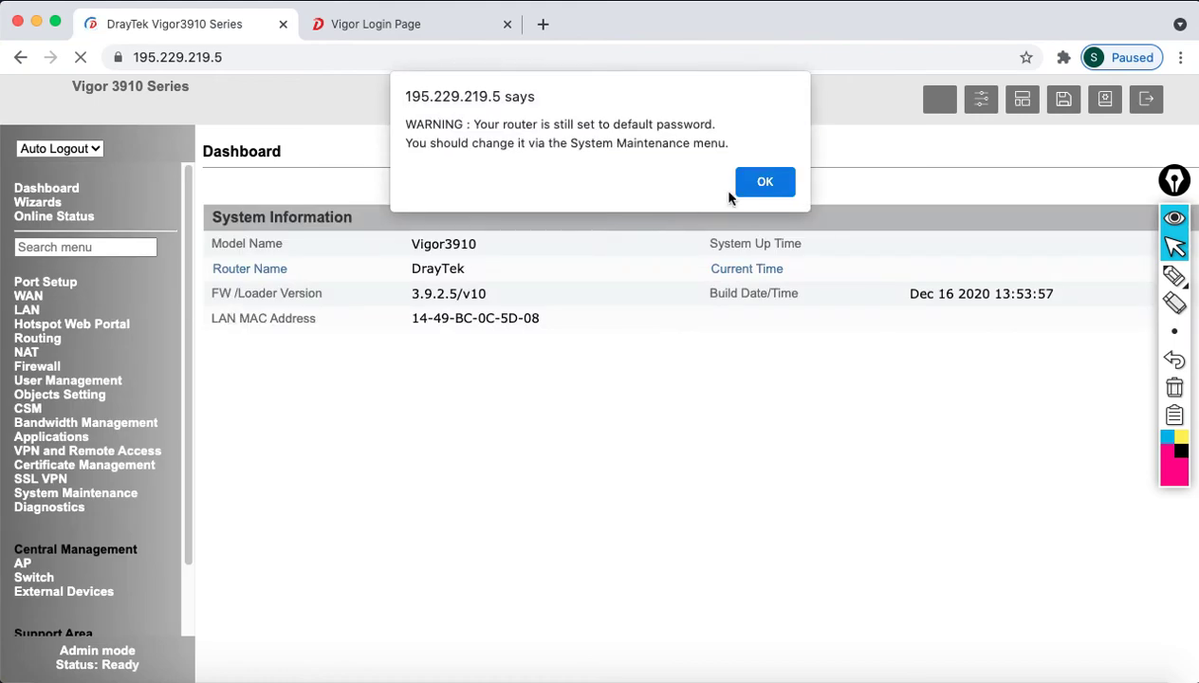
Dismiss the default-password warning and set Auto Logout to Off
left_click(749, 180)
left_click(43, 148)
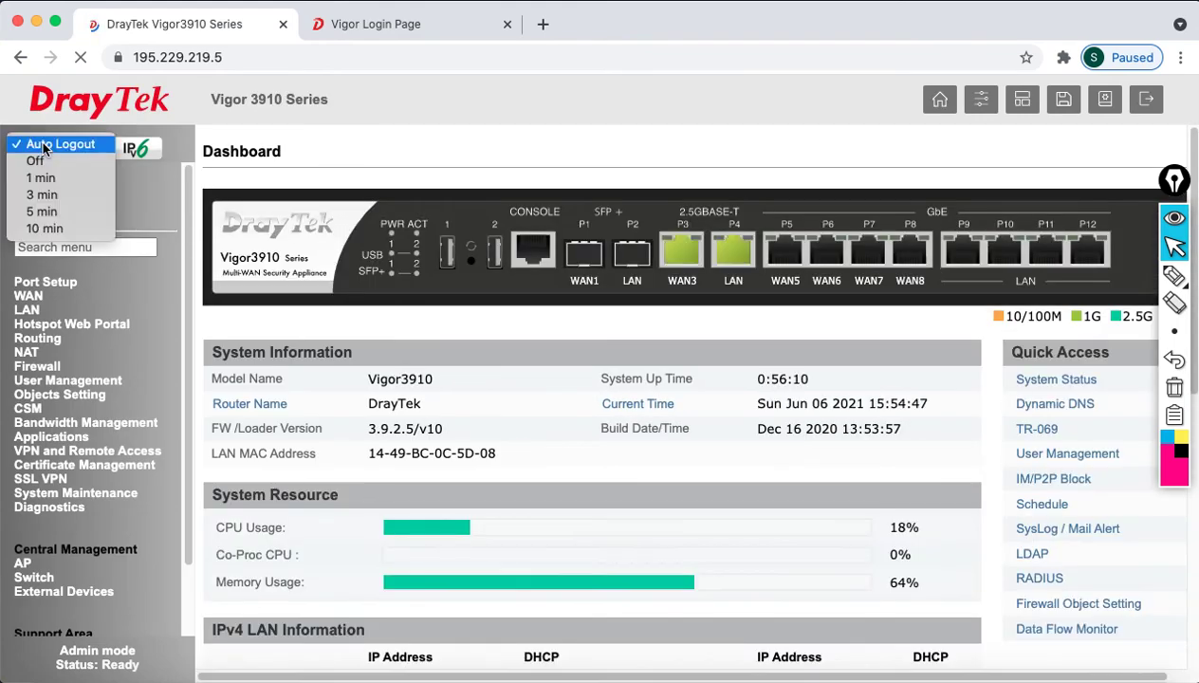
left_click(47, 162)
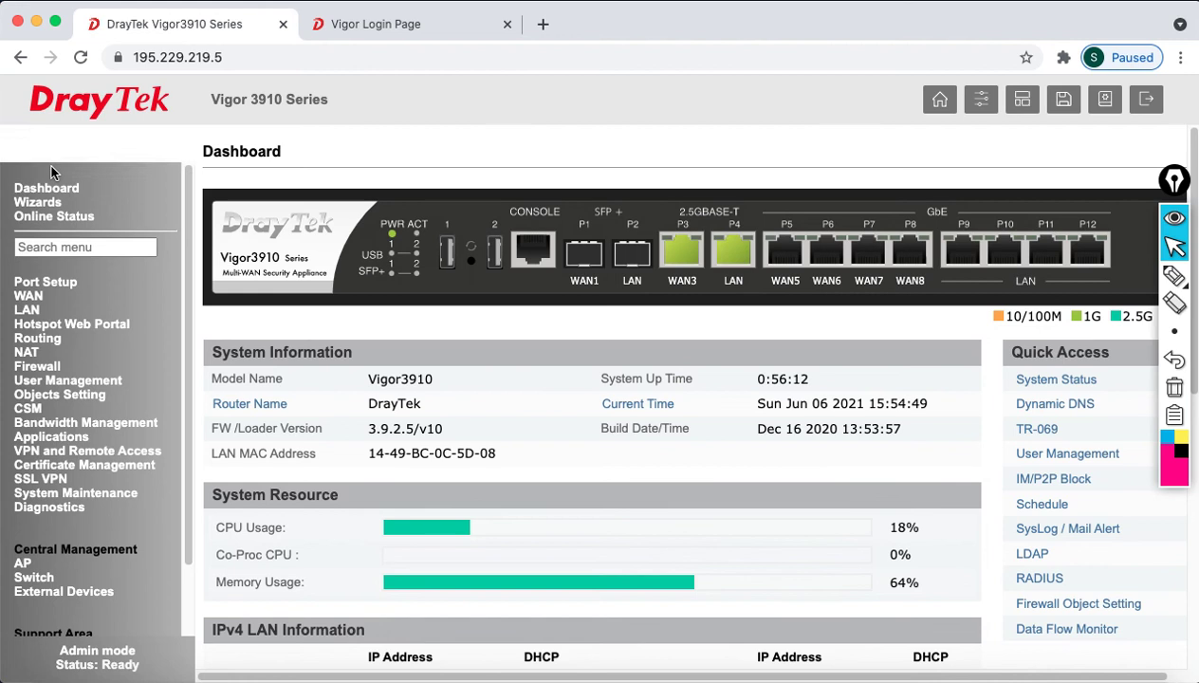
Disable LAN-to-LAN profile 3 TO_2962DM and save the profile list
left_click(85, 451)
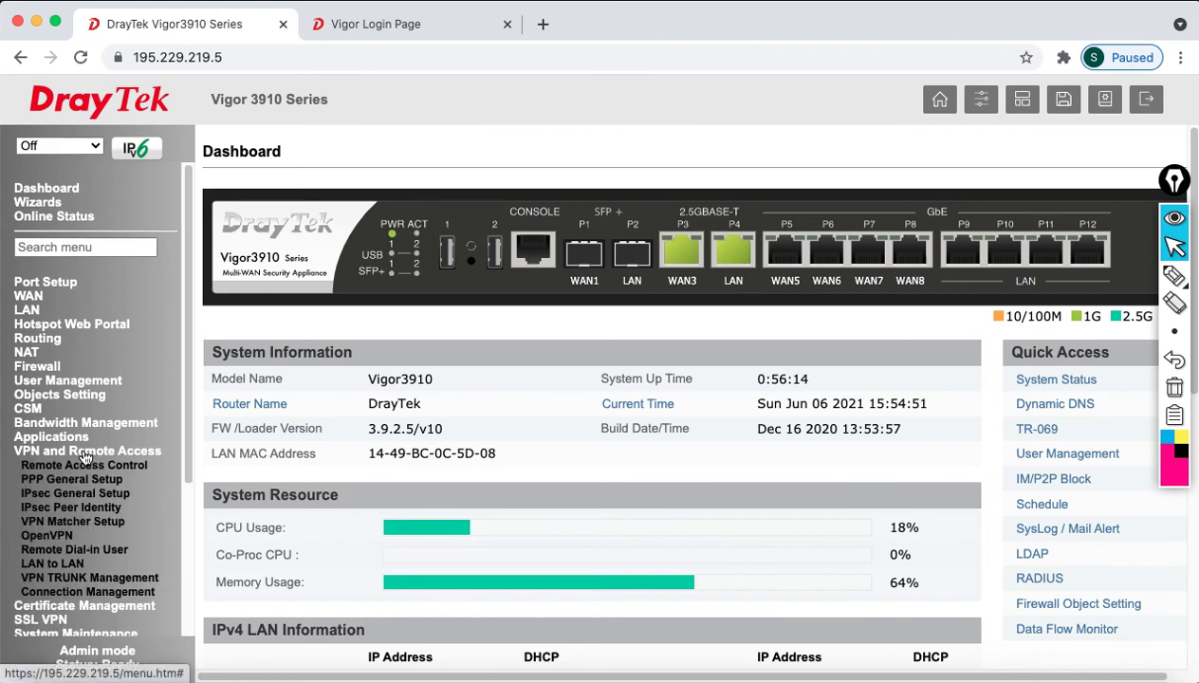
left_click(57, 563)
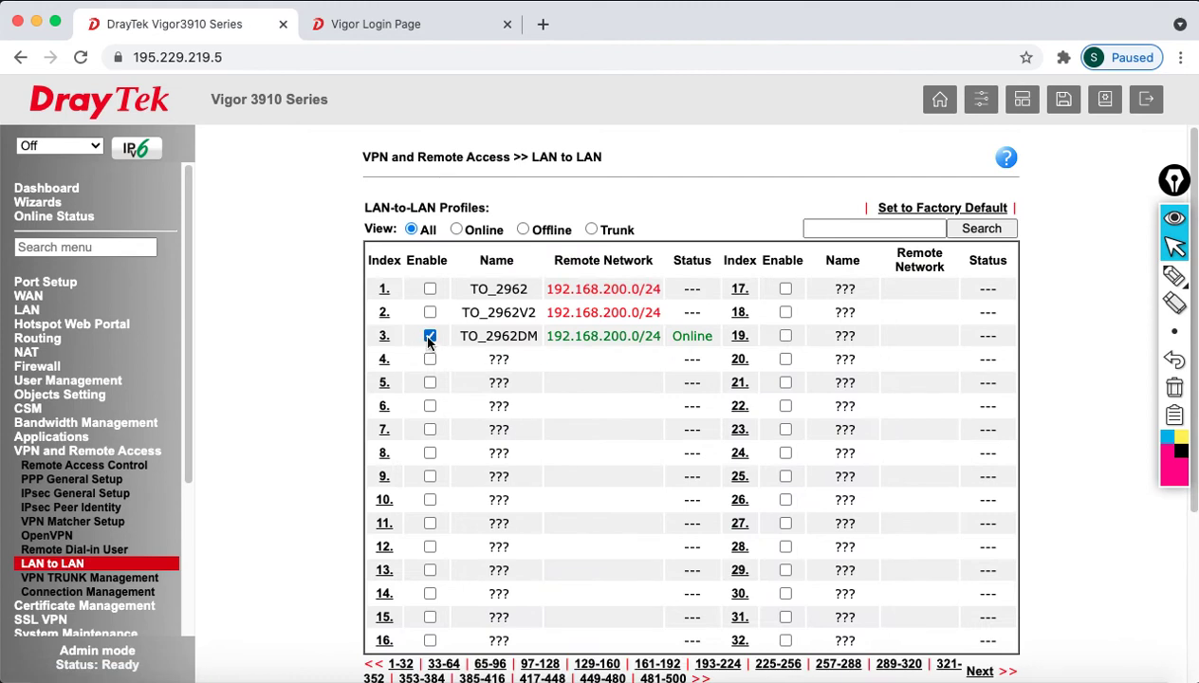
left_click(430, 336)
scroll(565, 511, "down", 3)
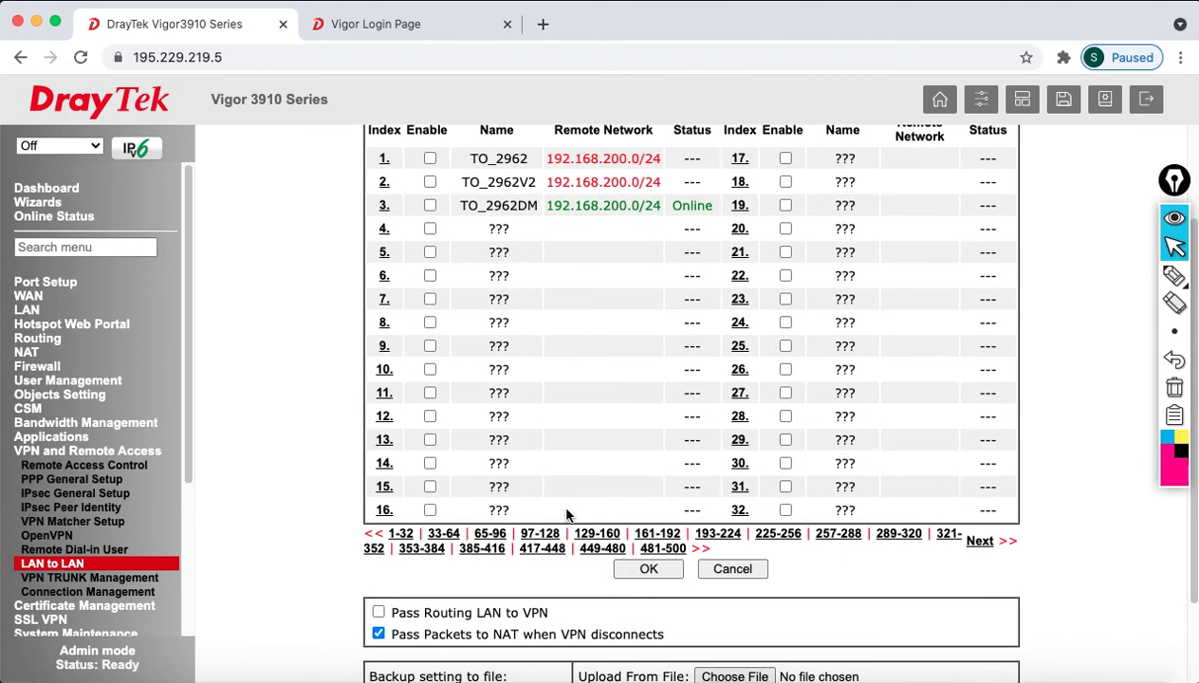
left_click(621, 561)
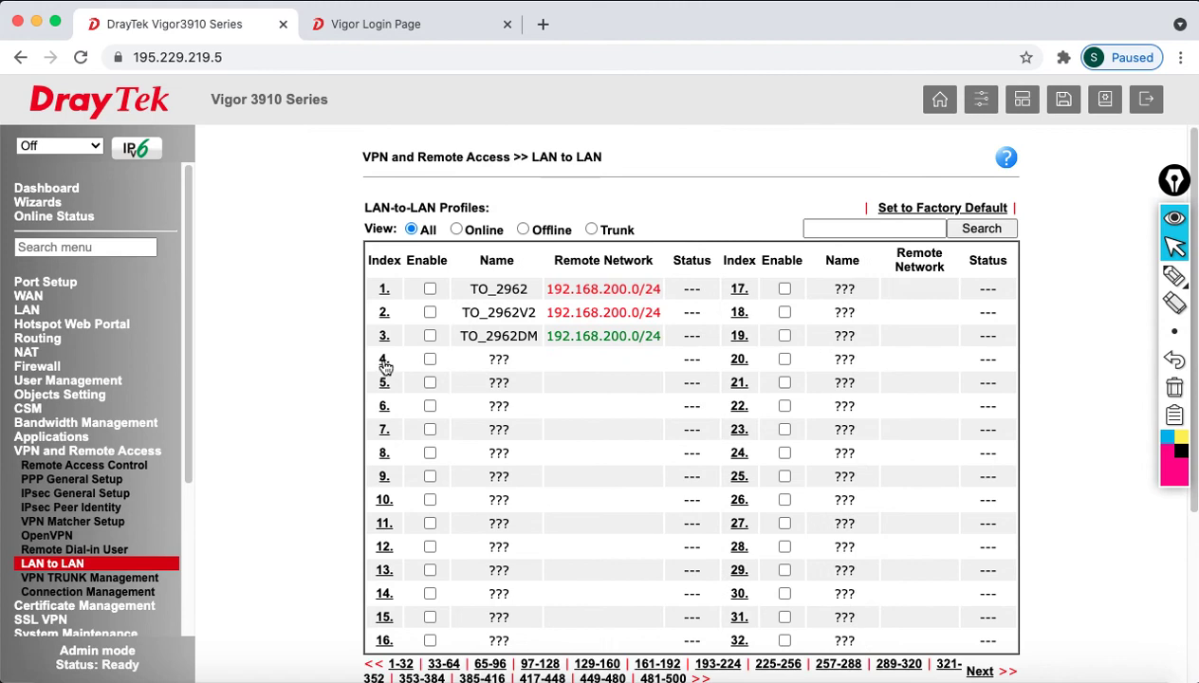
Enable LAN-to-LAN profile 4 and name it TO_2962DMV
left_click(384, 359)
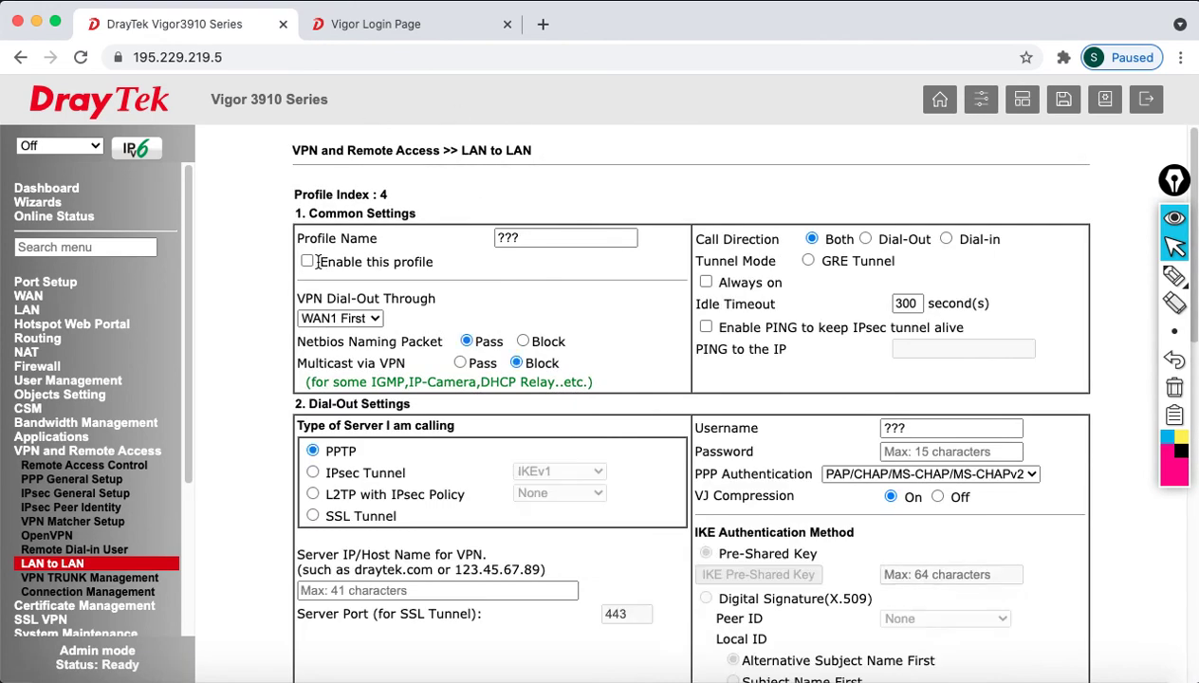
left_click(306, 261)
left_click(547, 239)
double_click(539, 245)
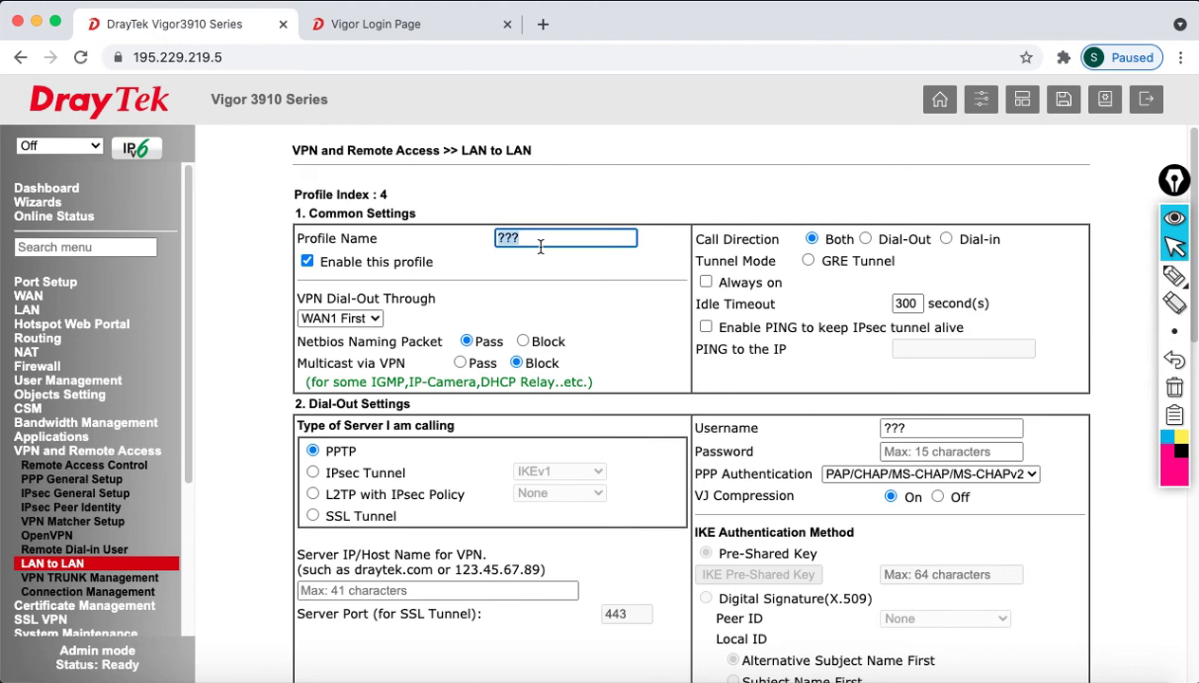
type("TO_29")
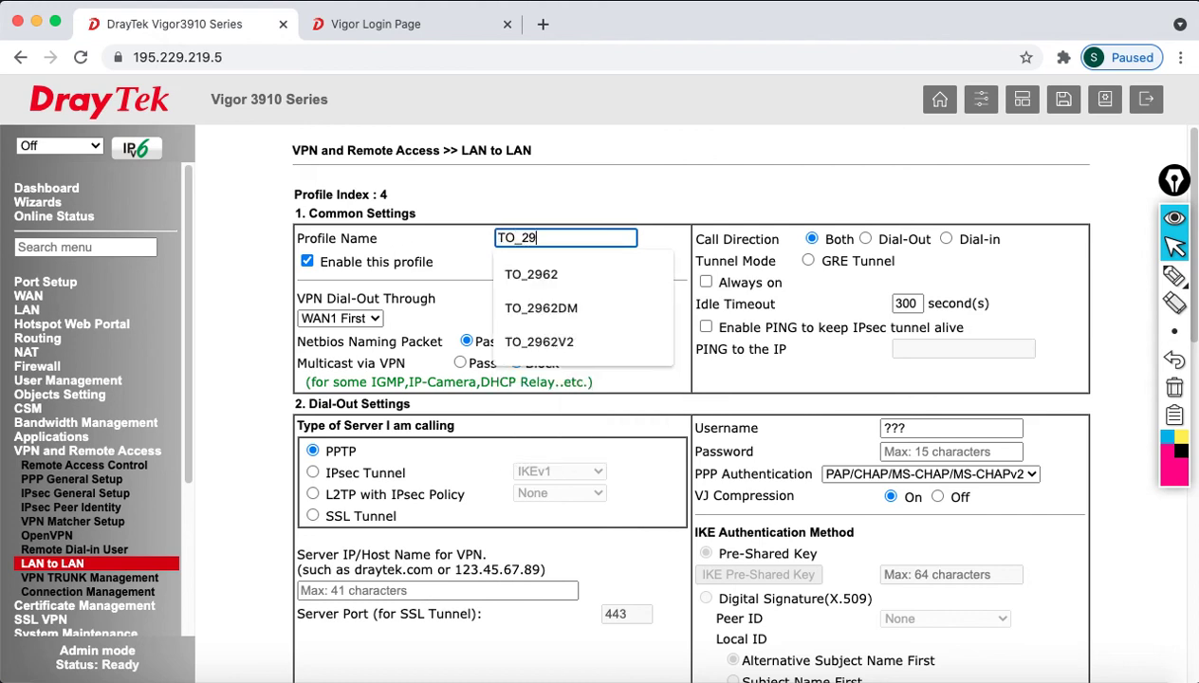
type("62V")
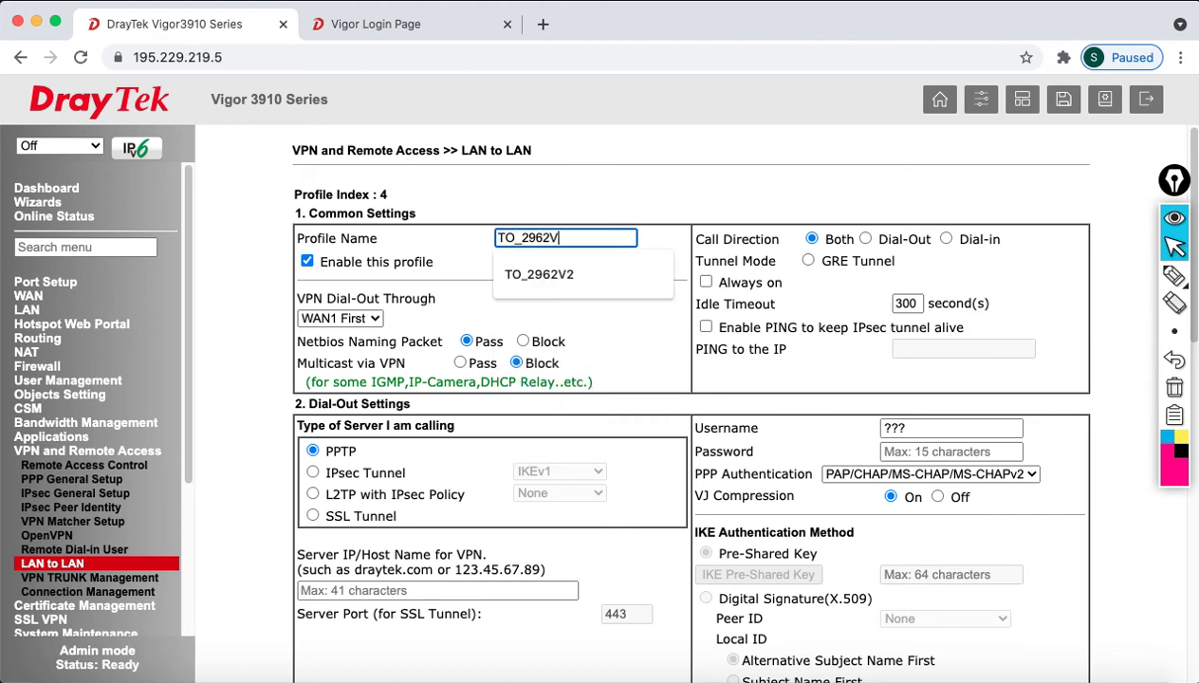
key("BackSpace")
type("DMV")
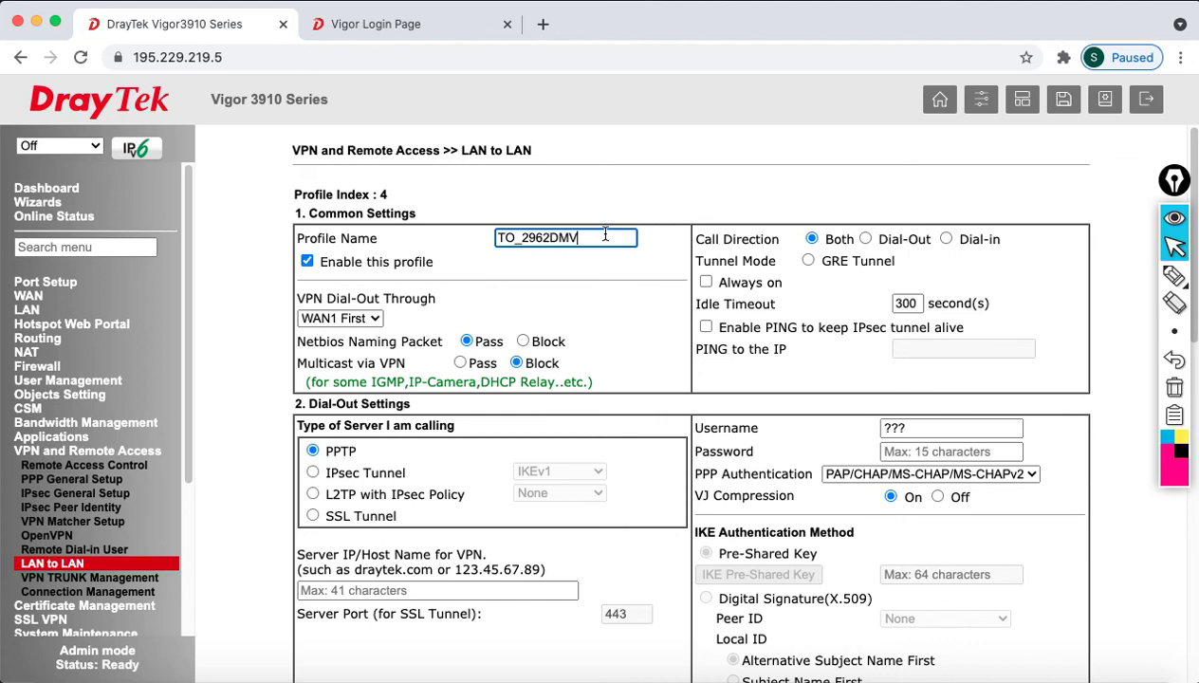
Dial out through WAN3 First and set the call direction to Dial-in
left_click(322, 319)
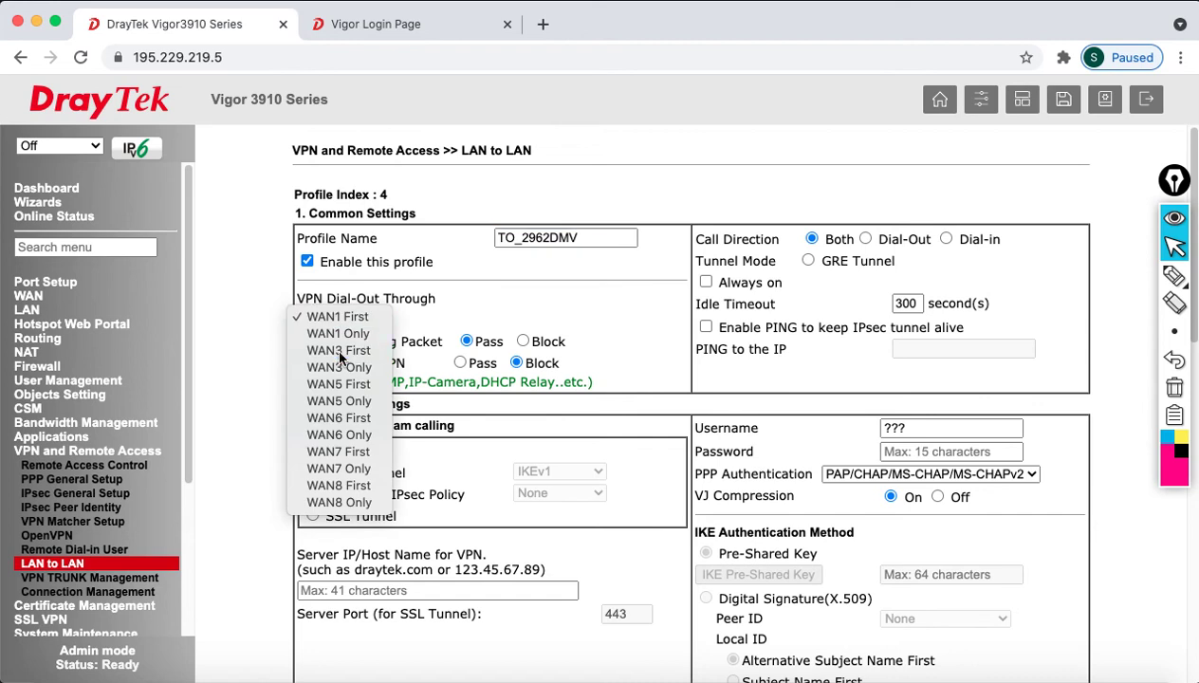
left_click(336, 349)
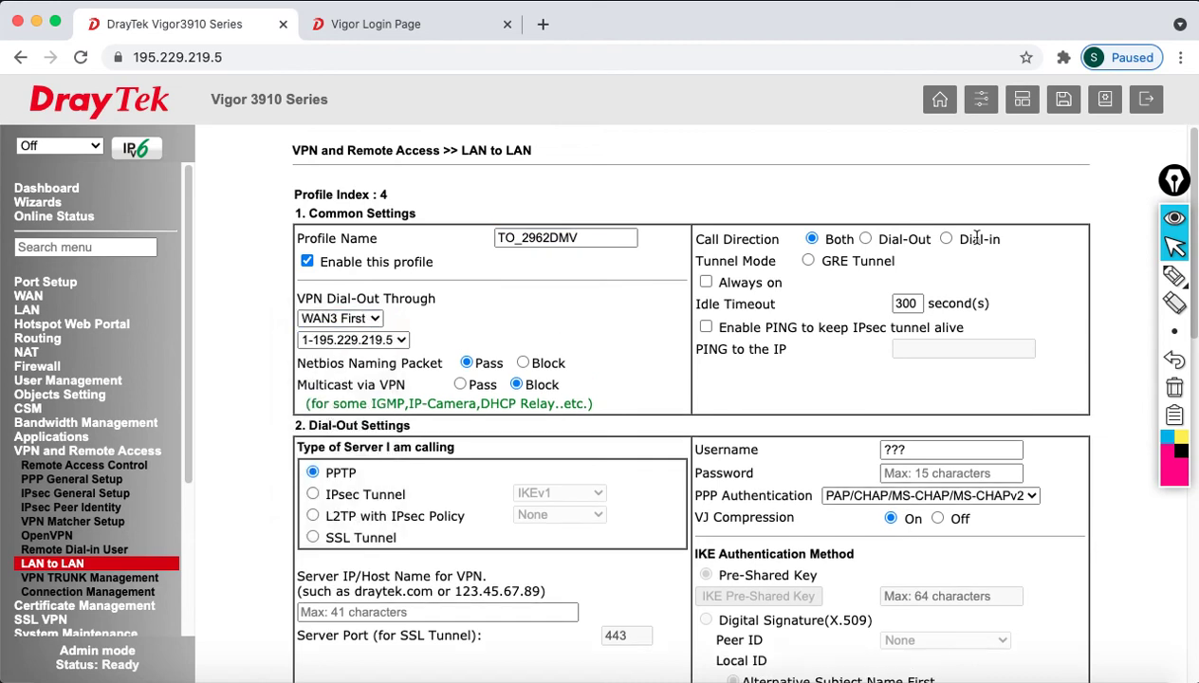
left_click(945, 240)
Allow only IPsec Tunnel dial-in, turning off IPsec XAuth, L2TP with IPsec Policy and SSL Tunnel
scroll(556, 383, "down", 5)
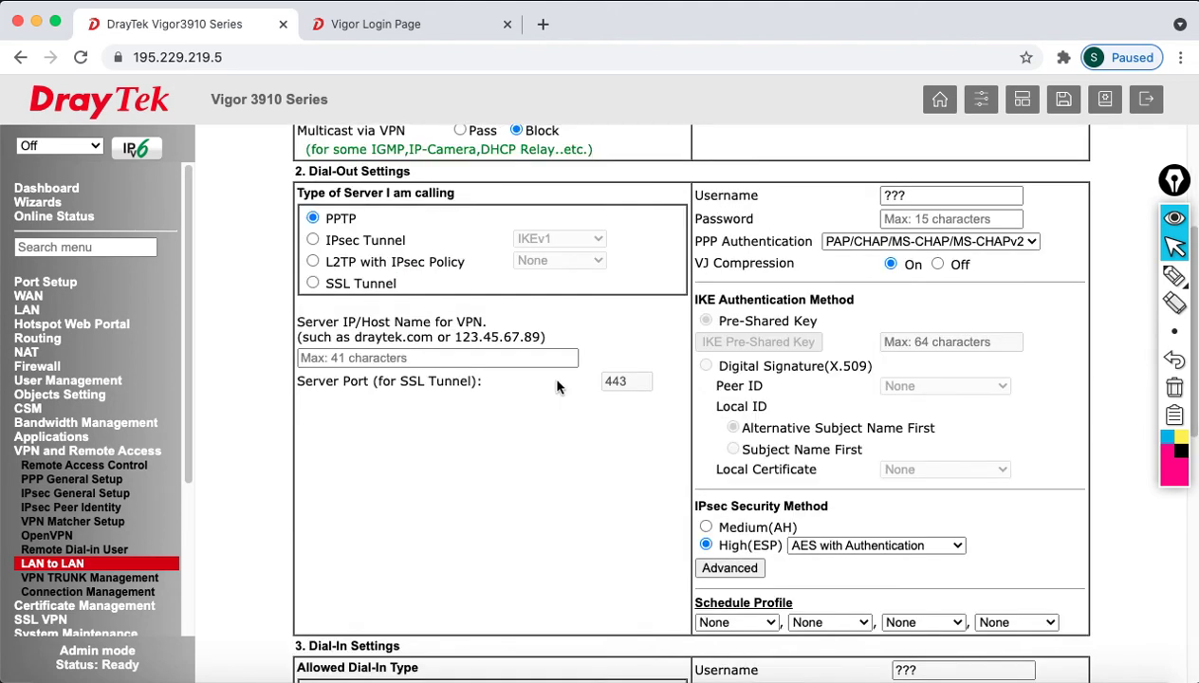
scroll(555, 386, "down", 1)
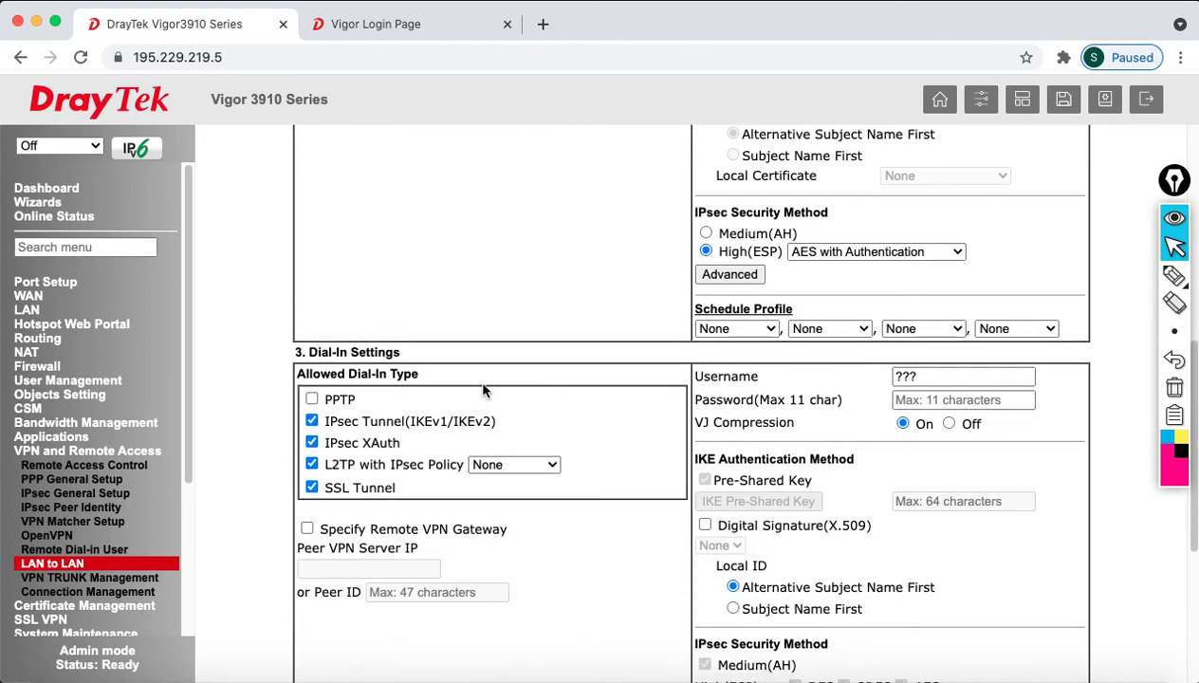
left_click(311, 442)
left_click(311, 463)
left_click(311, 487)
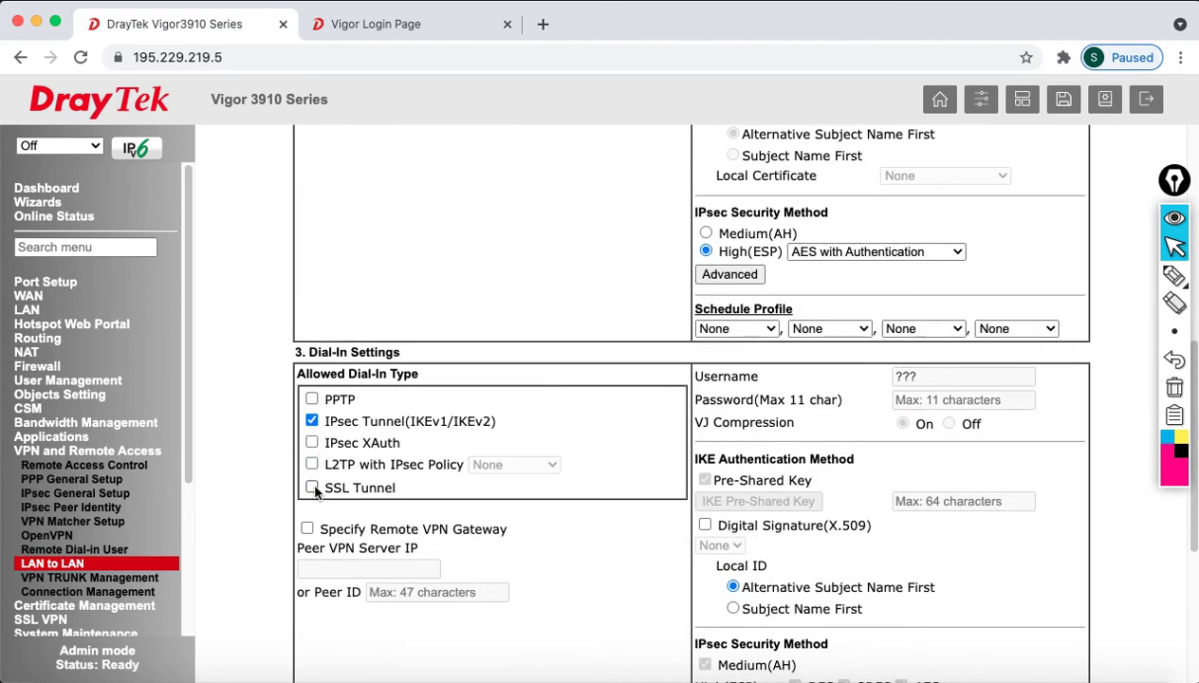
left_click_drag(340, 421, 496, 421)
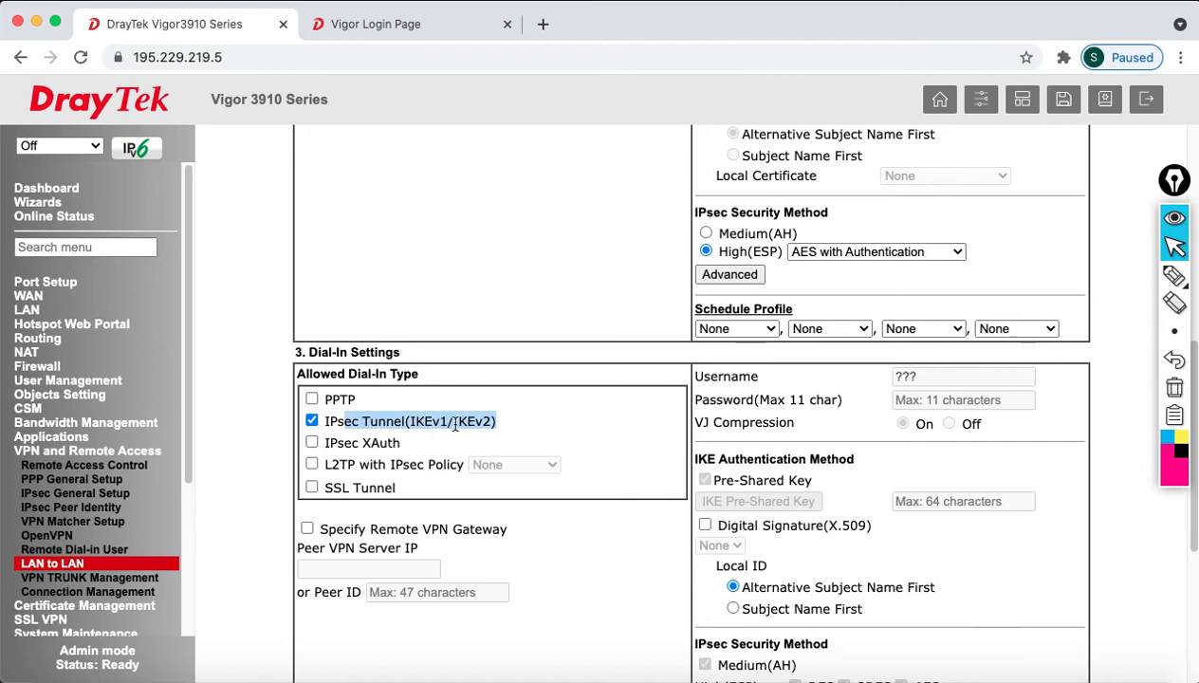
Require a specific remote VPN gateway and set its Peer ID to the remote peer's e-mail address
scroll(550, 468, "down", 1)
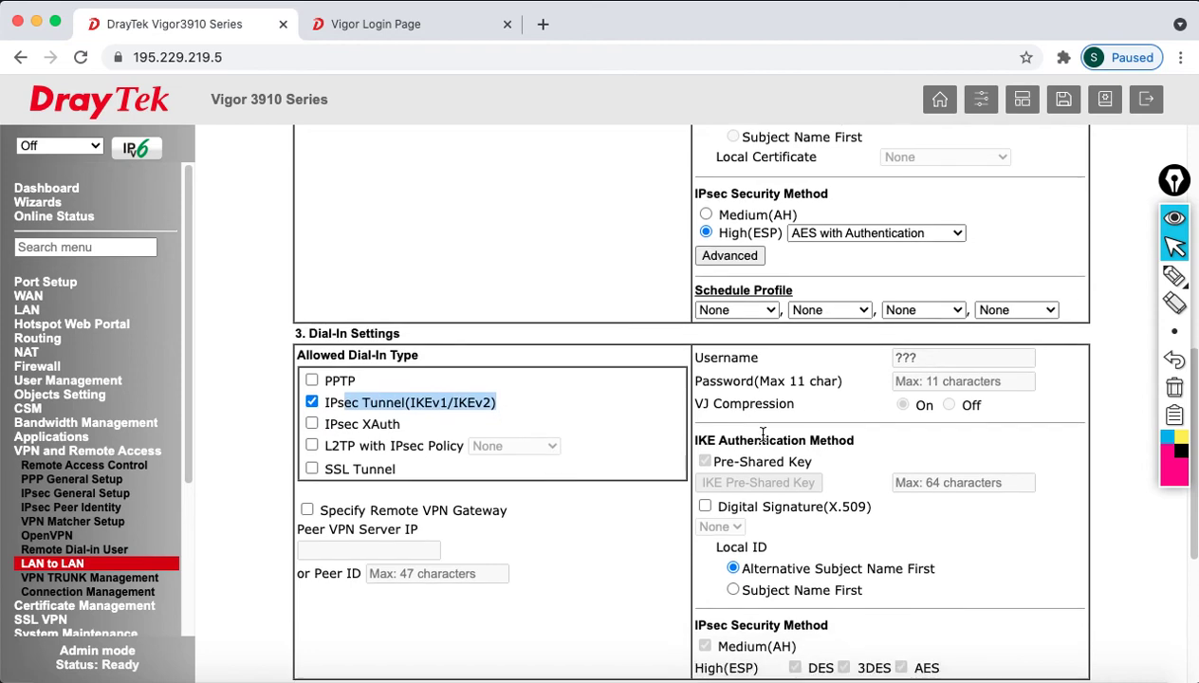
left_click(307, 510)
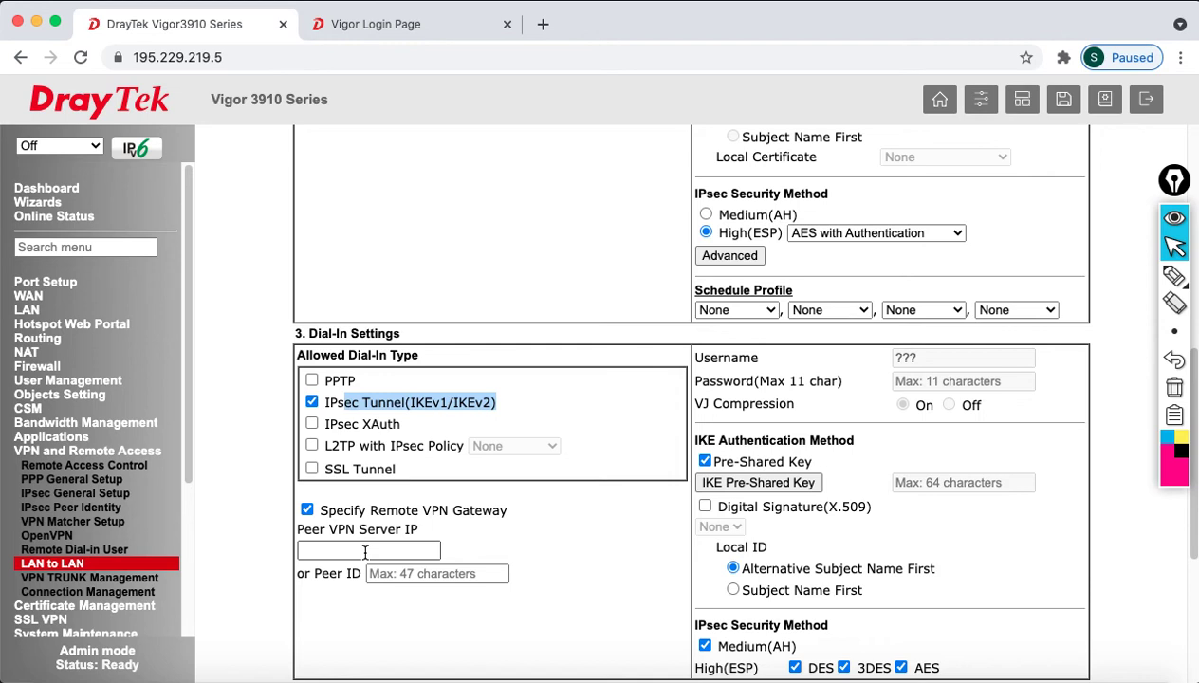
left_click(392, 573)
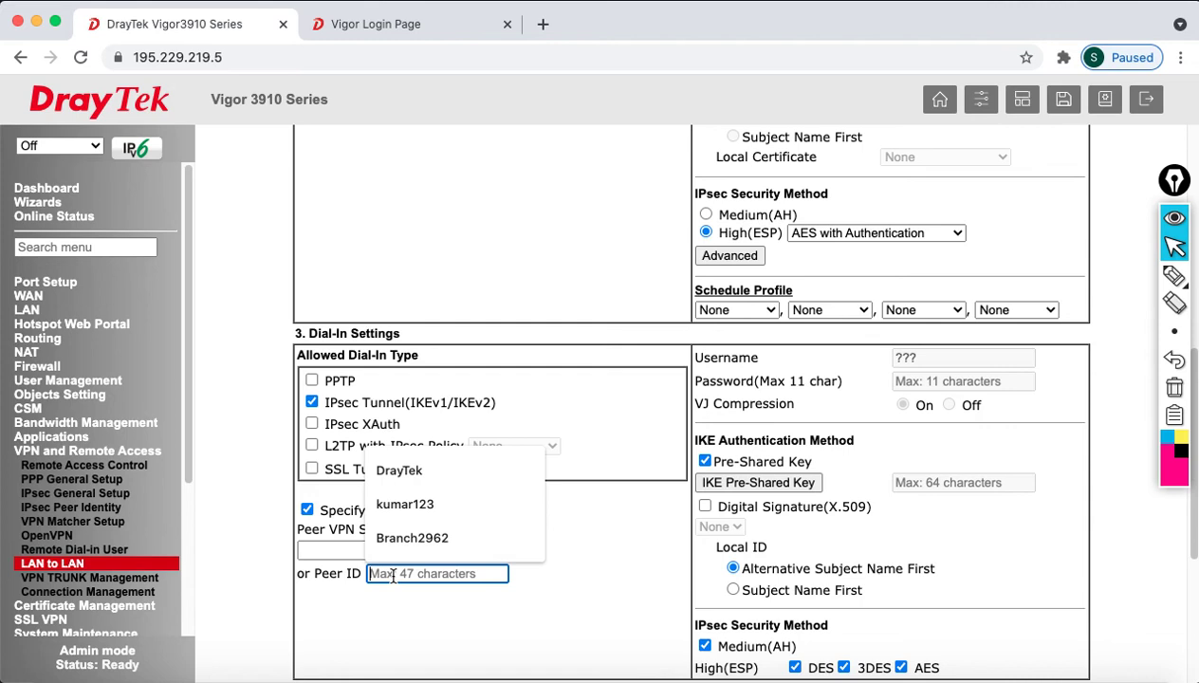
type("B")
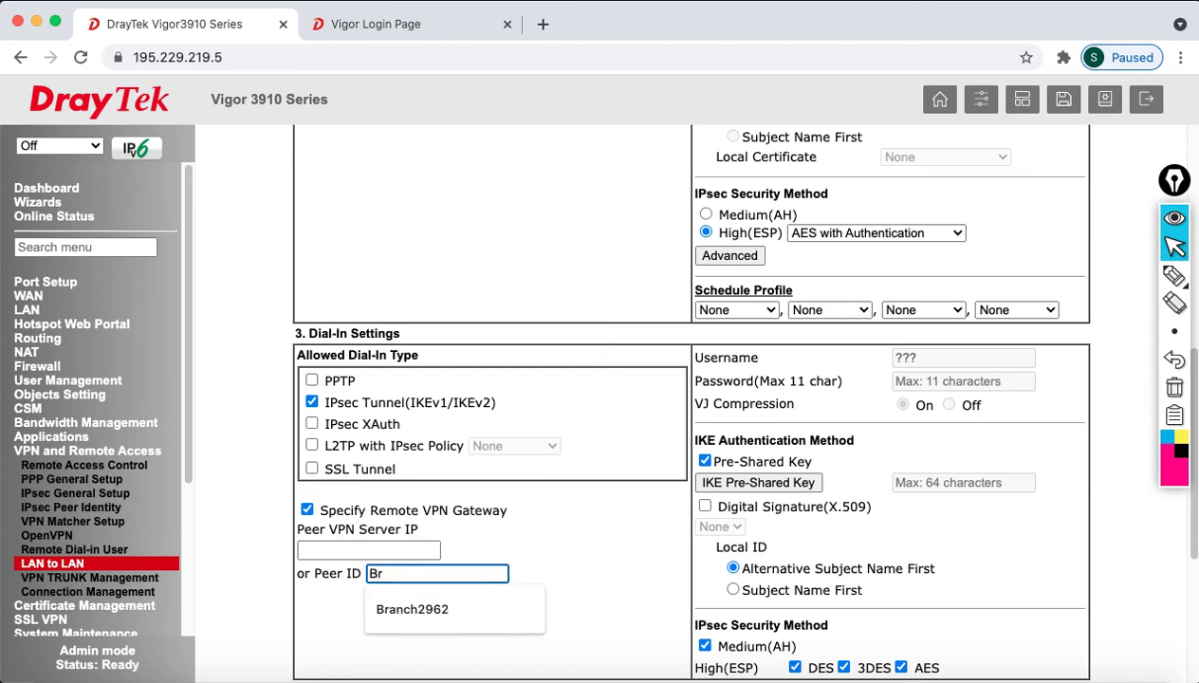
type("r")
left_click(412, 608)
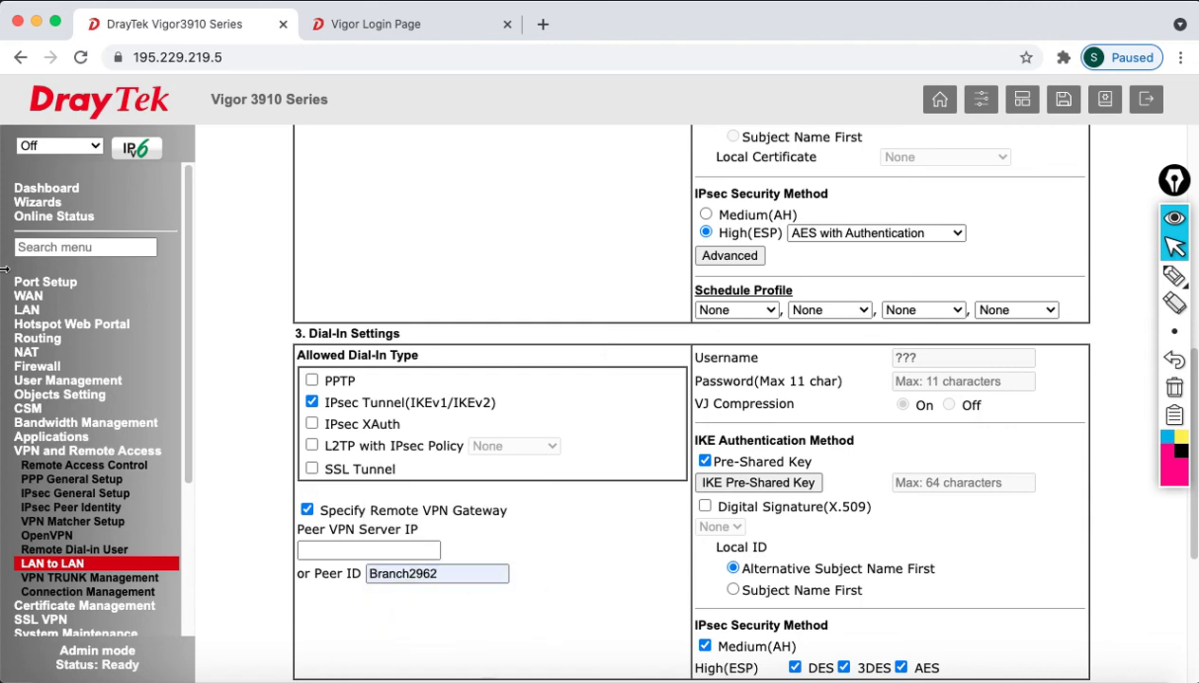
scroll(560, 550, "down", 2)
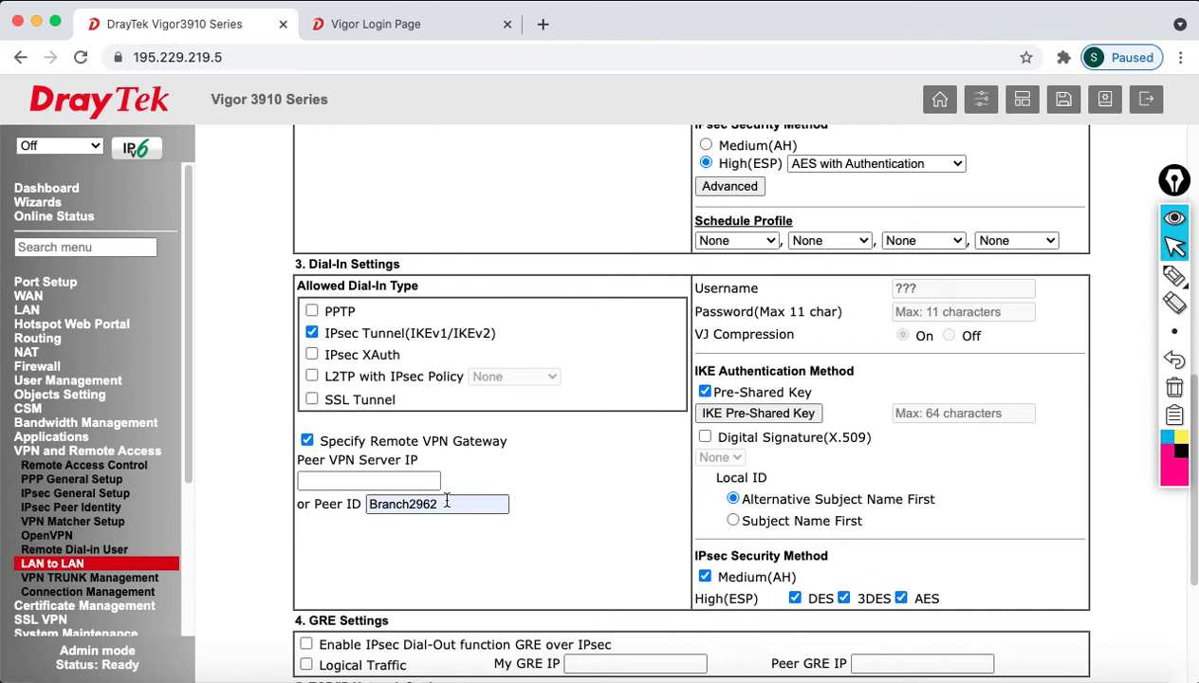
left_click_drag(442, 501, 288, 501)
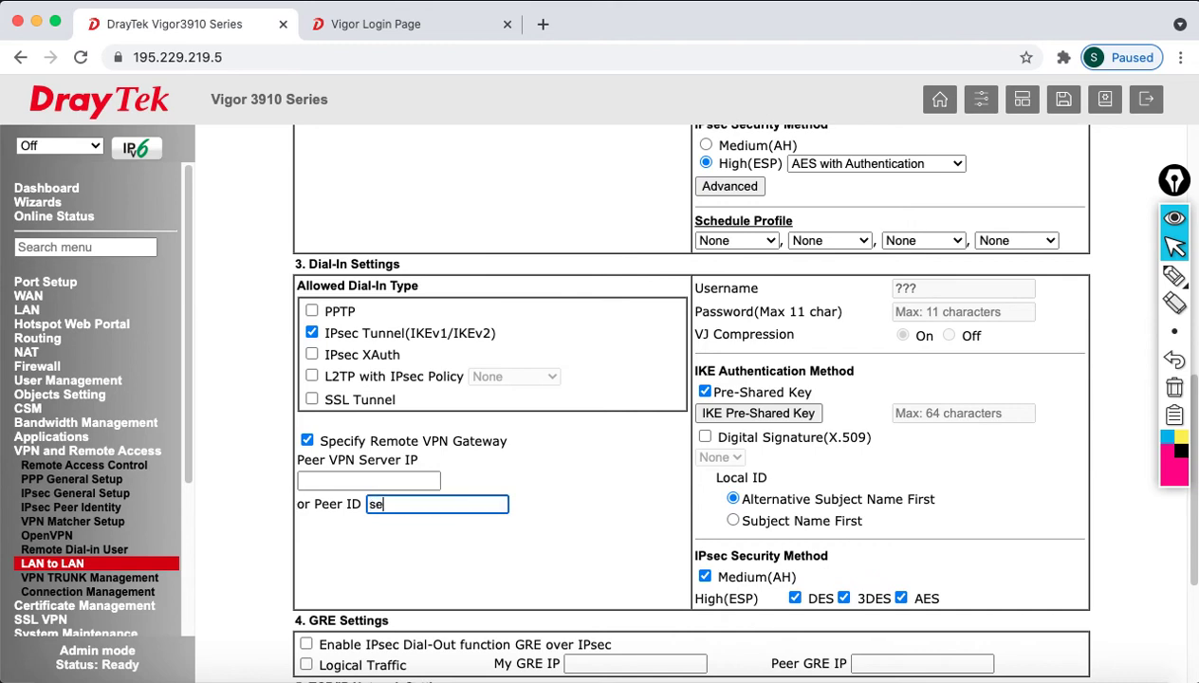
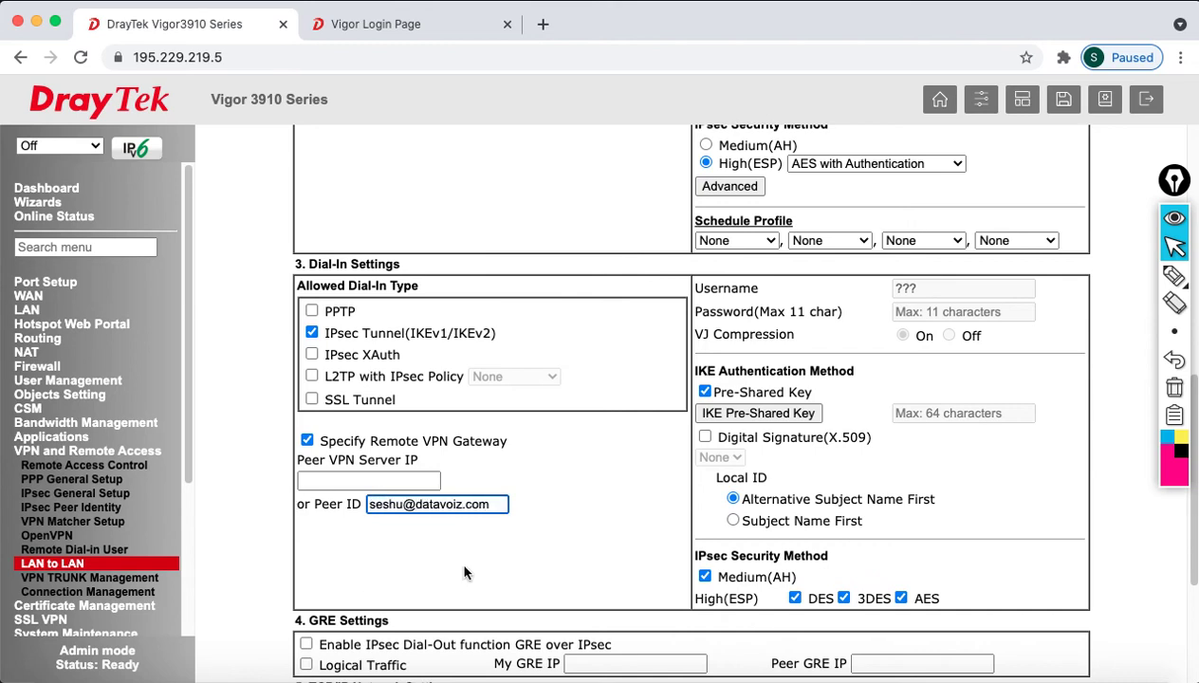
left_click(465, 569)
Enter the IKE pre-shared key in both key fields and confirm it with Ok
left_click(762, 414)
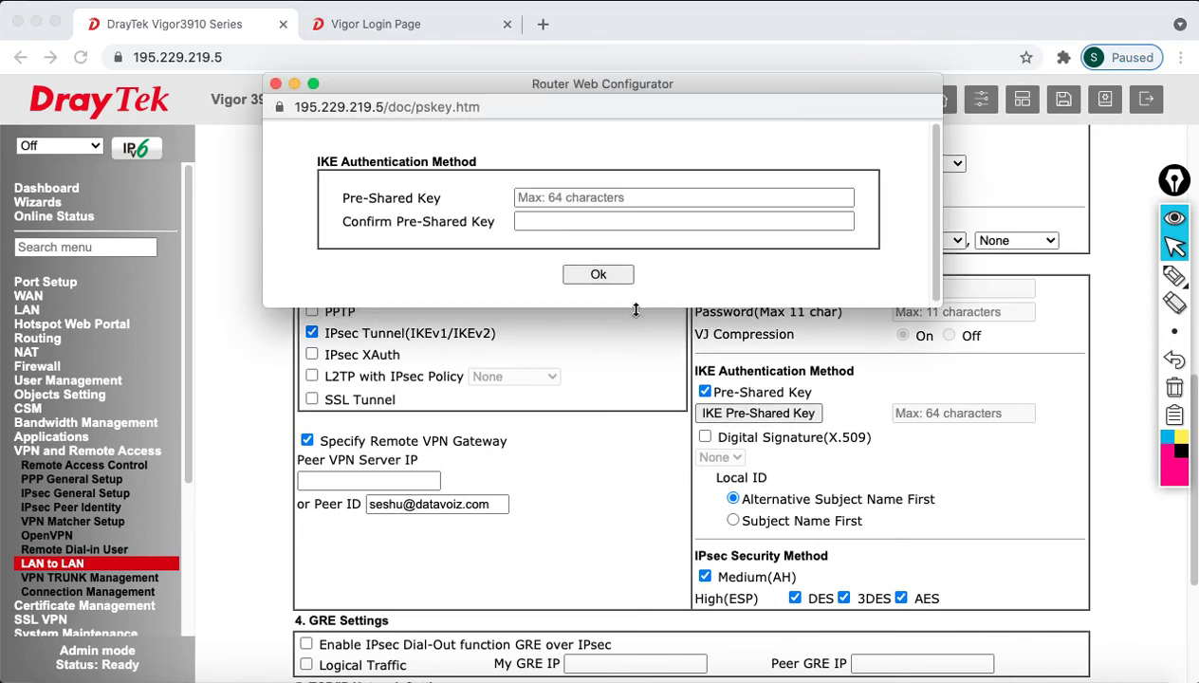
left_click(600, 198)
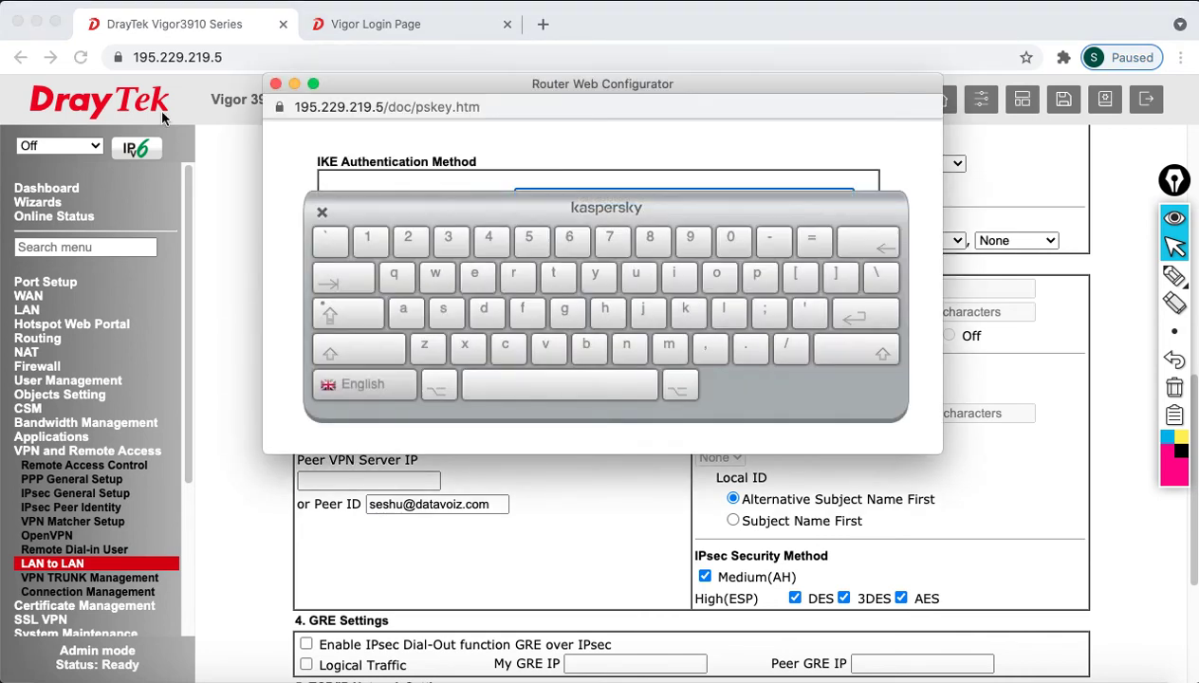
left_click(322, 212)
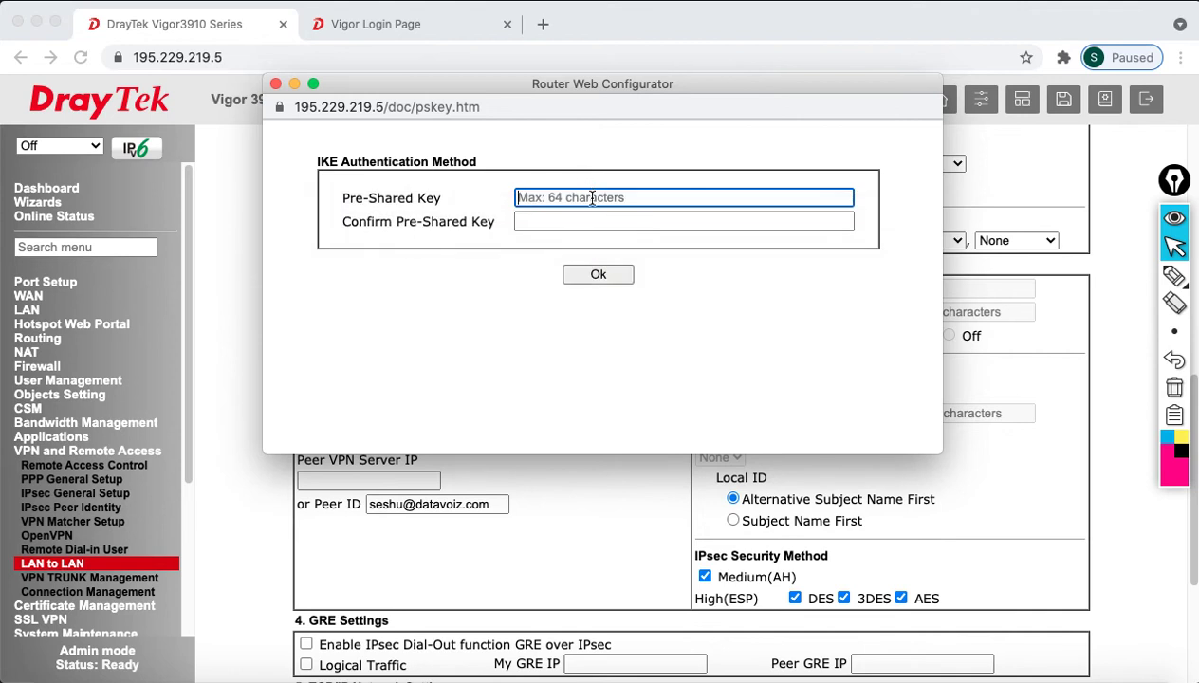
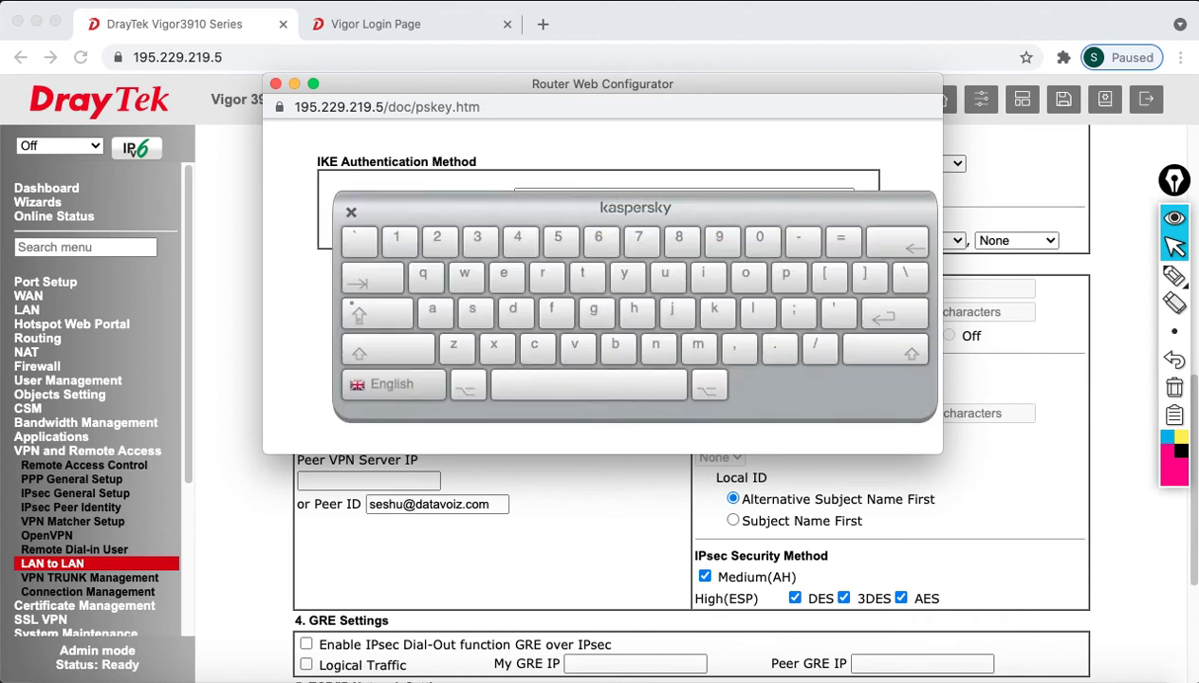
left_click(351, 211)
left_click(599, 274)
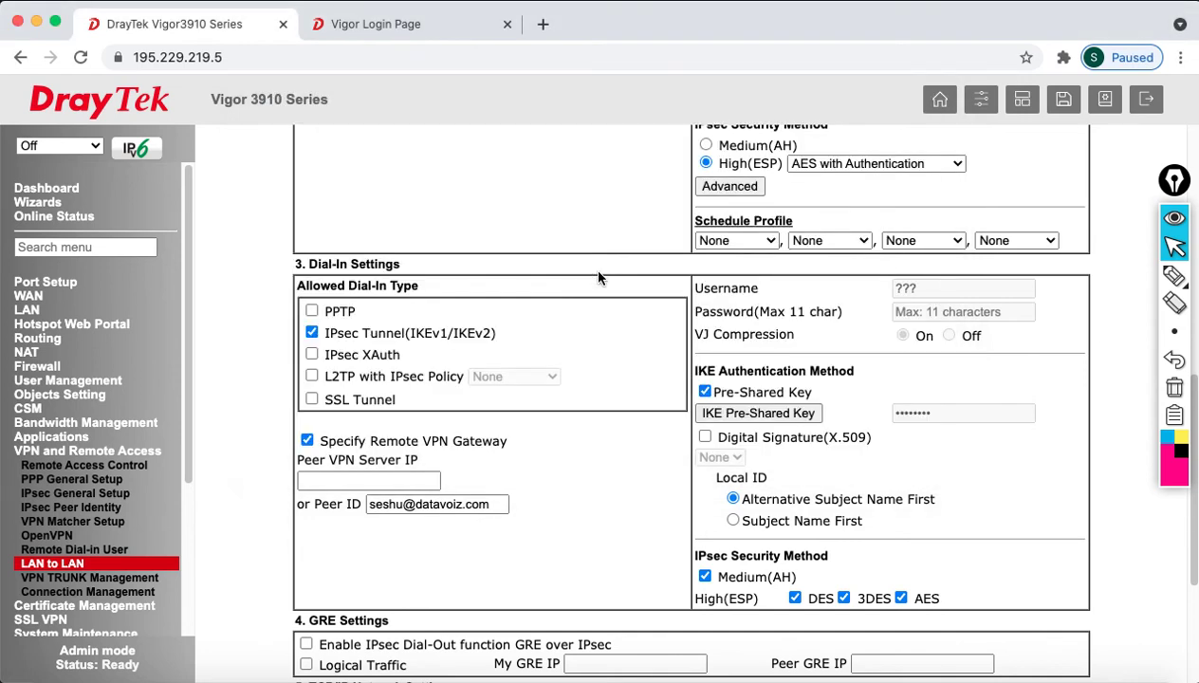
Change the Remote Network IP from 0.0.0.0 to 192.168.200.1 and open the additional networks list
scroll(651, 503, "down", 5)
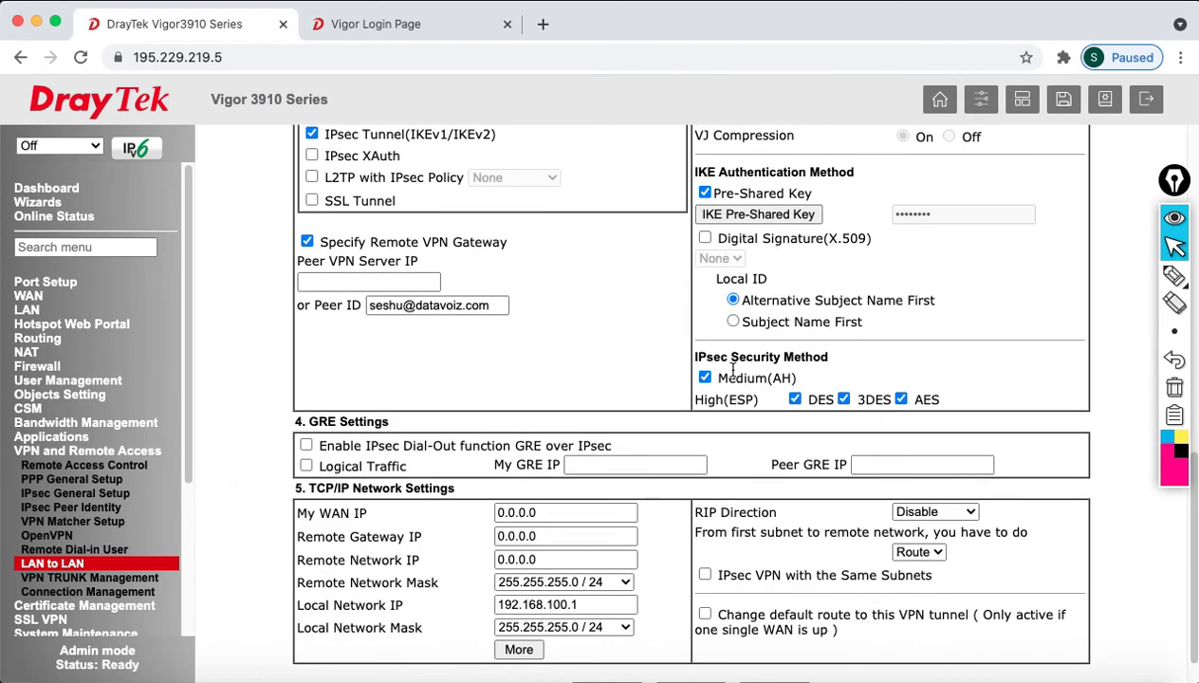
left_click_drag(719, 358, 823, 360)
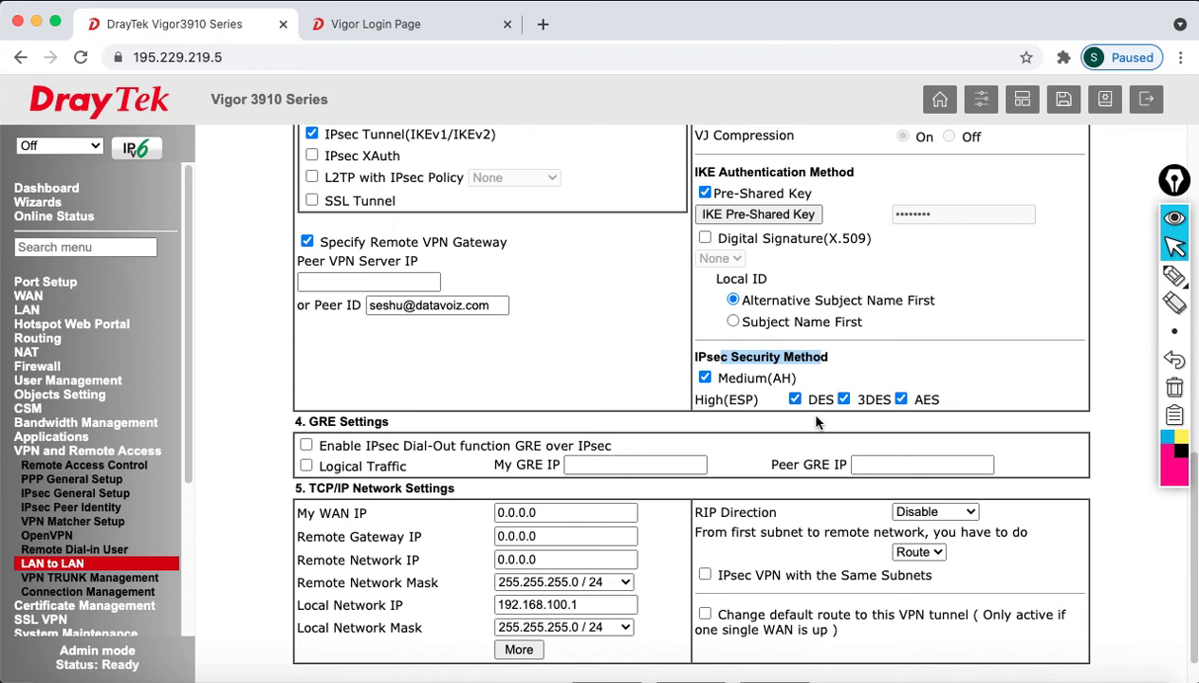
scroll(571, 548, "down", 1)
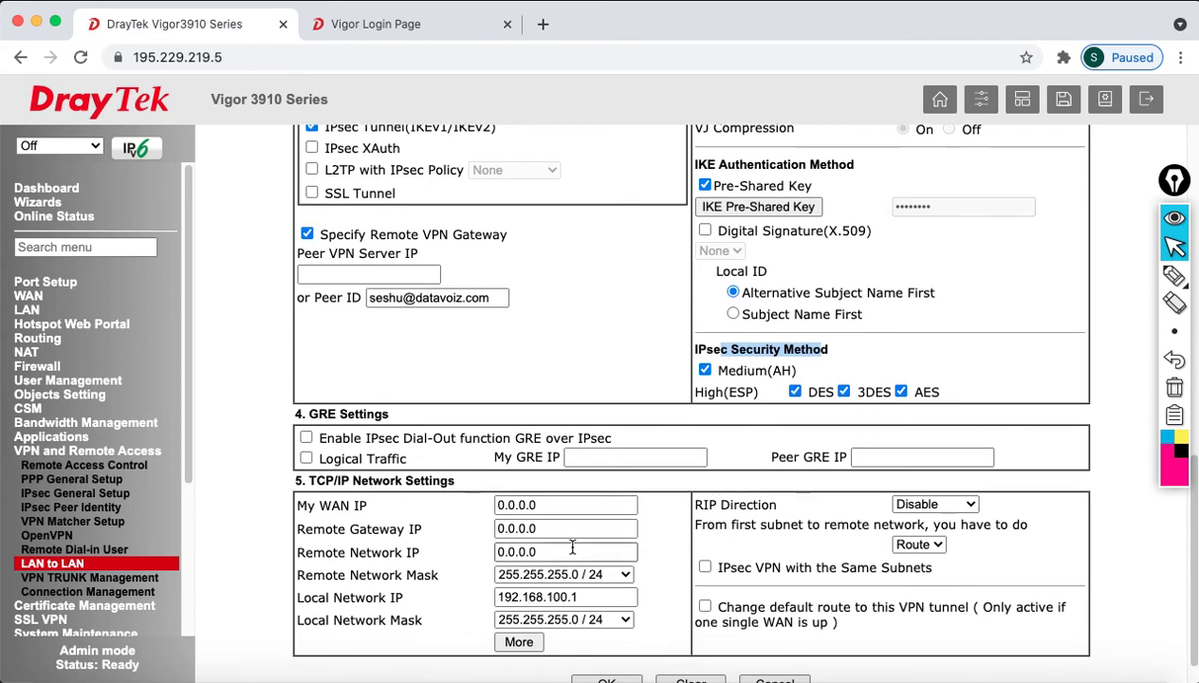
left_click(572, 548)
key("super+a")
type("192.1")
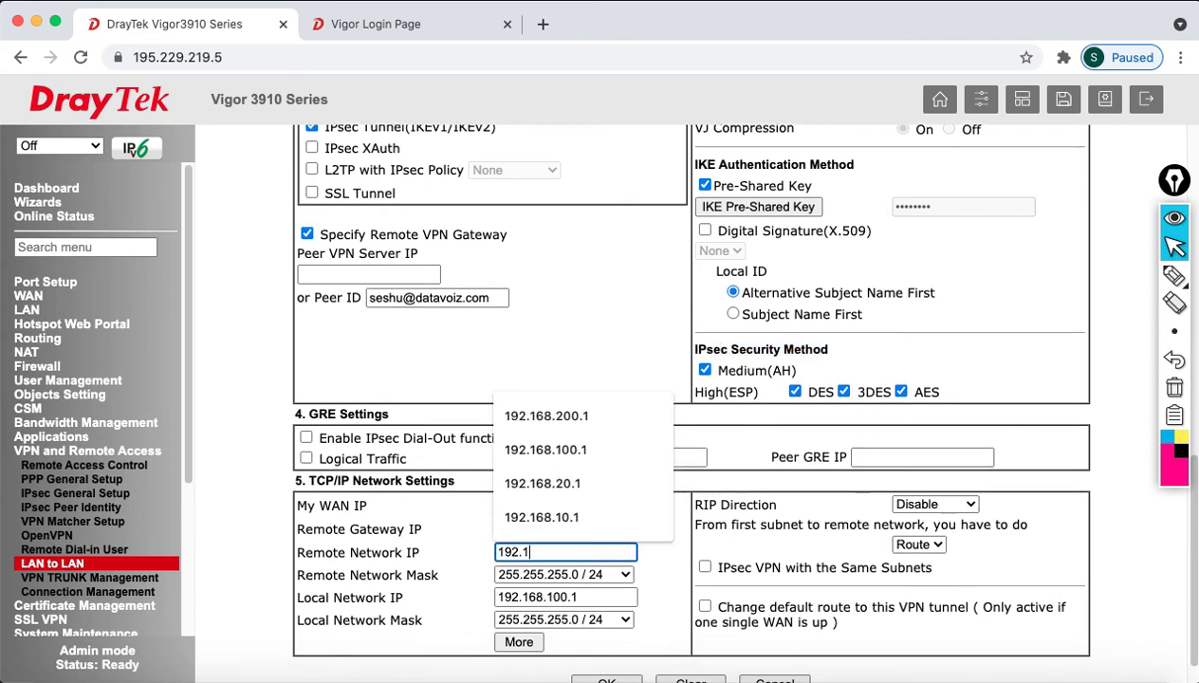
type("68.200.1")
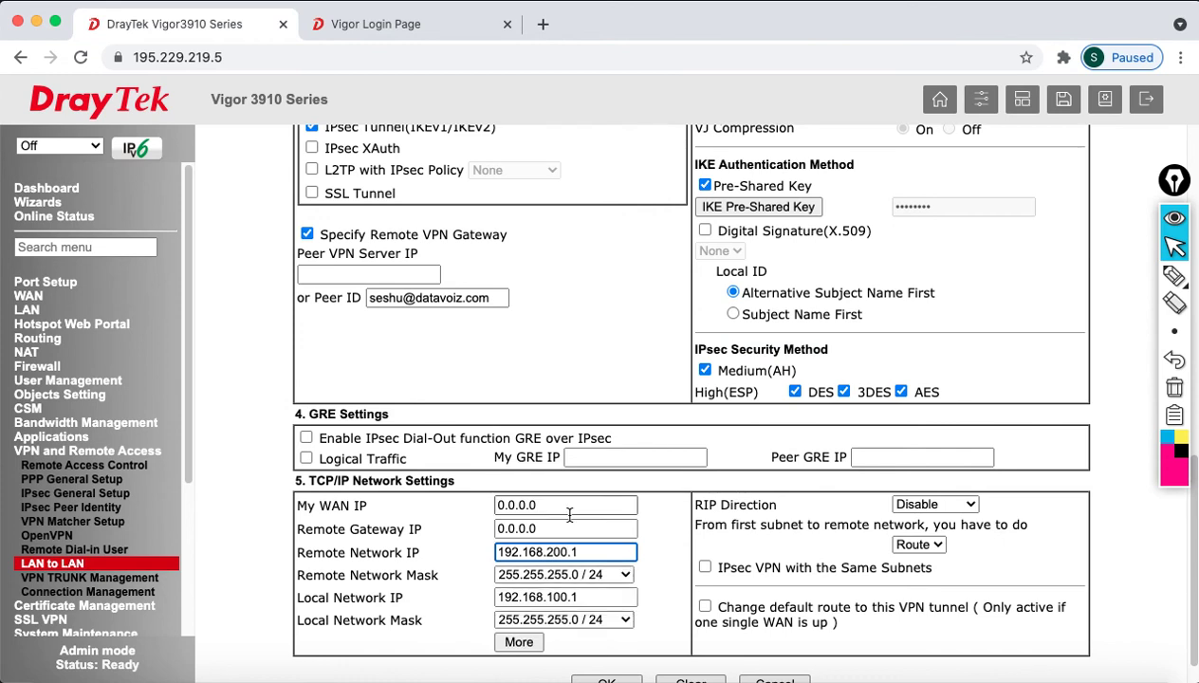
left_click(518, 642)
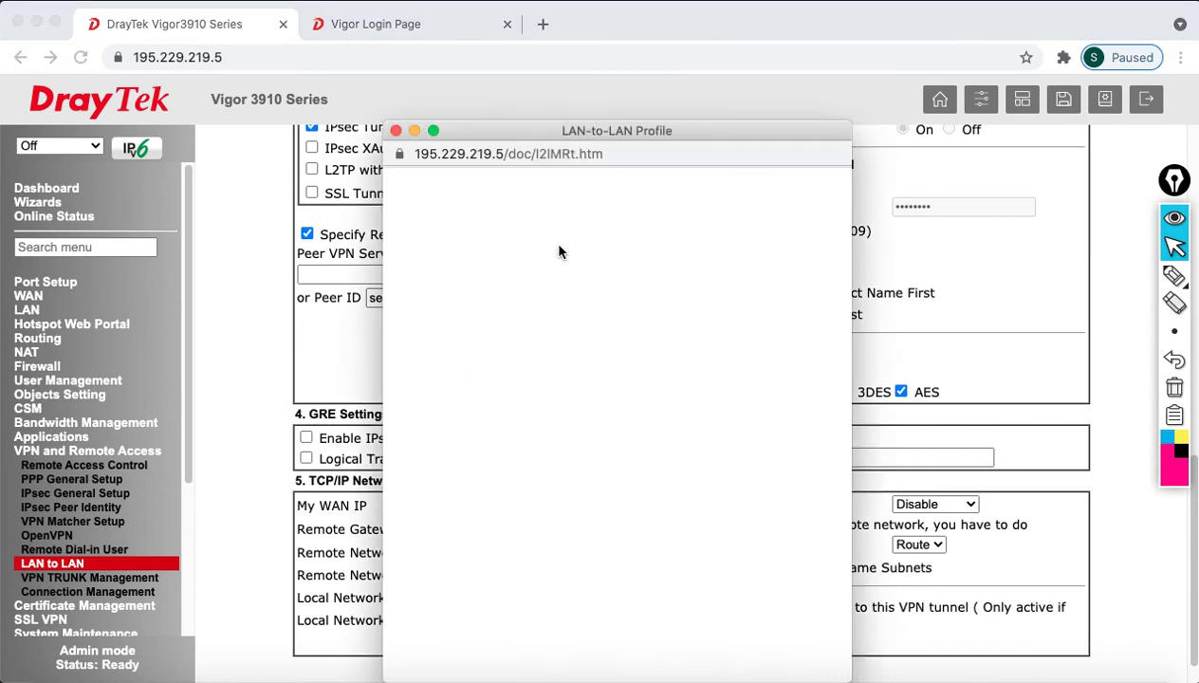
Add remote network 192.168.30.1 with netmask 255.255.255.0 / 24, save the list, and close the window
left_click(508, 287)
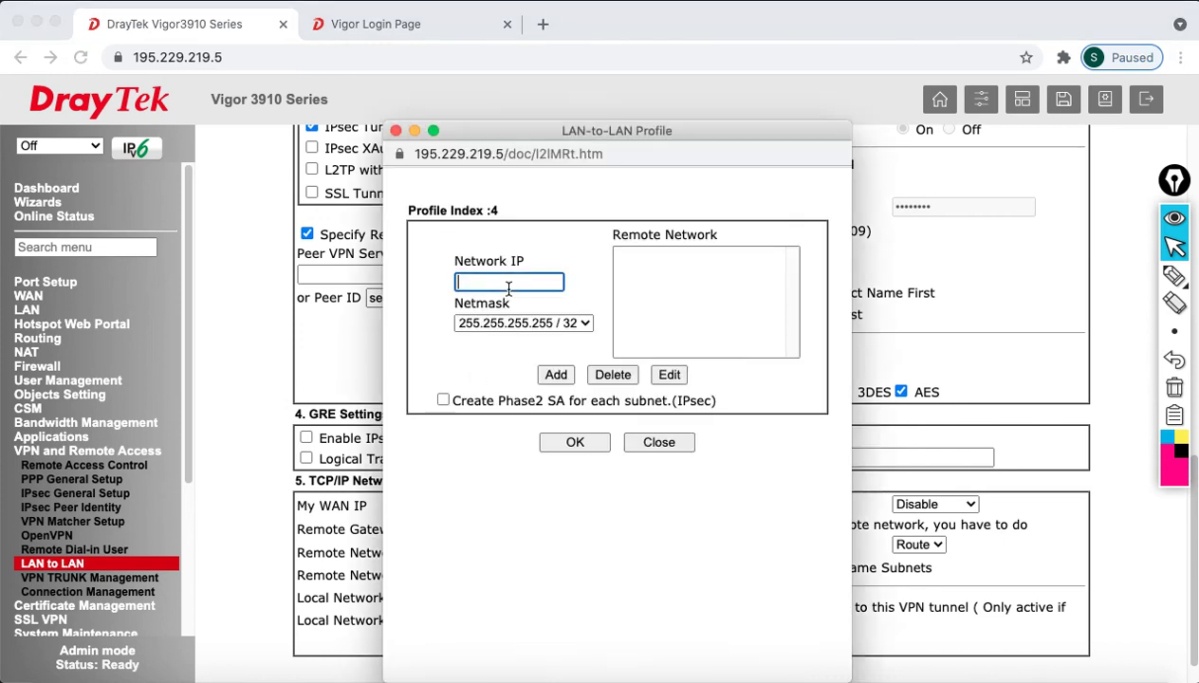
type("192.168.30.1")
left_click(522, 322)
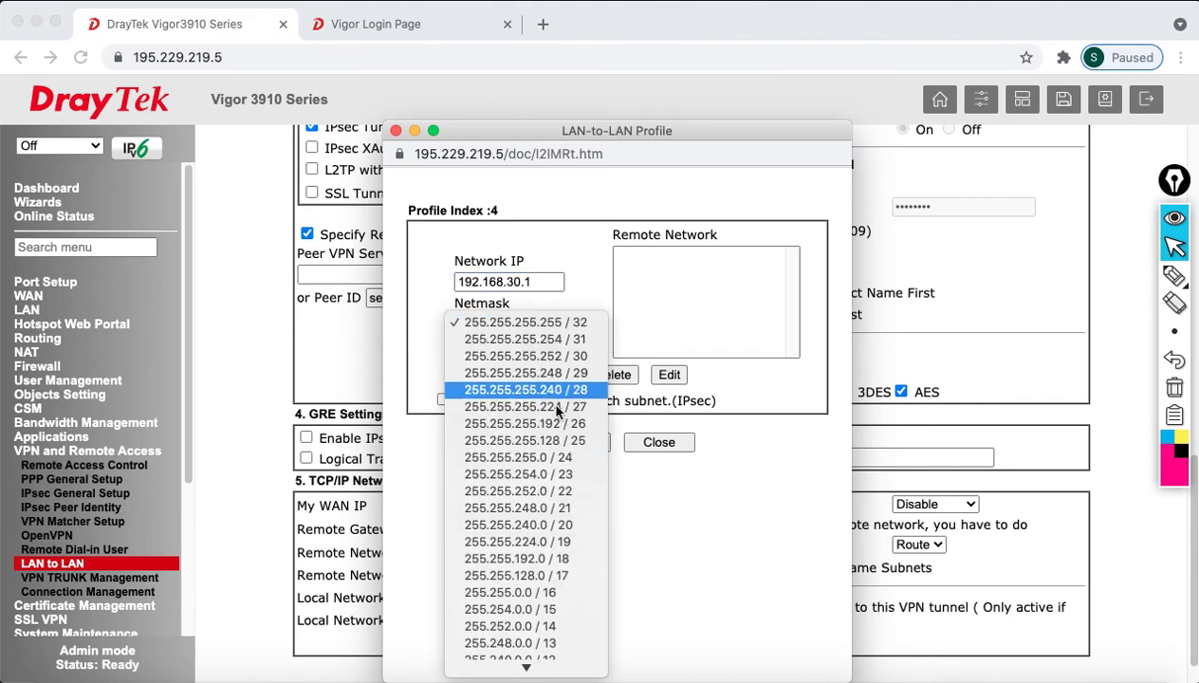
left_click(564, 458)
left_click(558, 375)
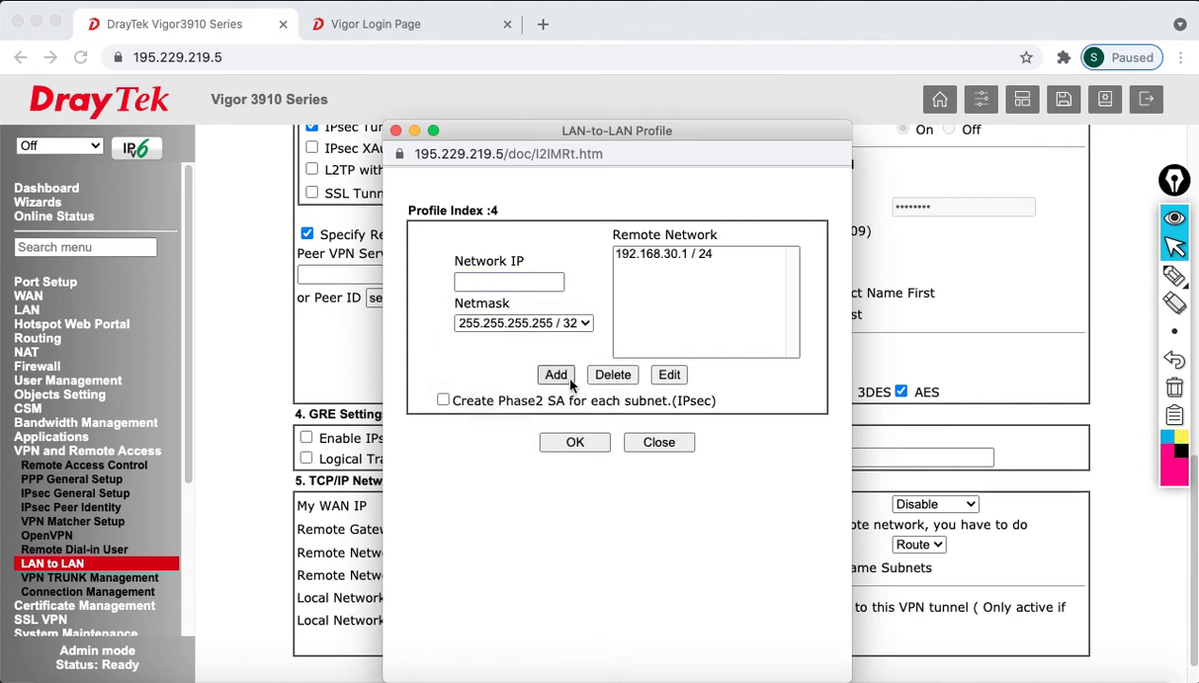
left_click(576, 443)
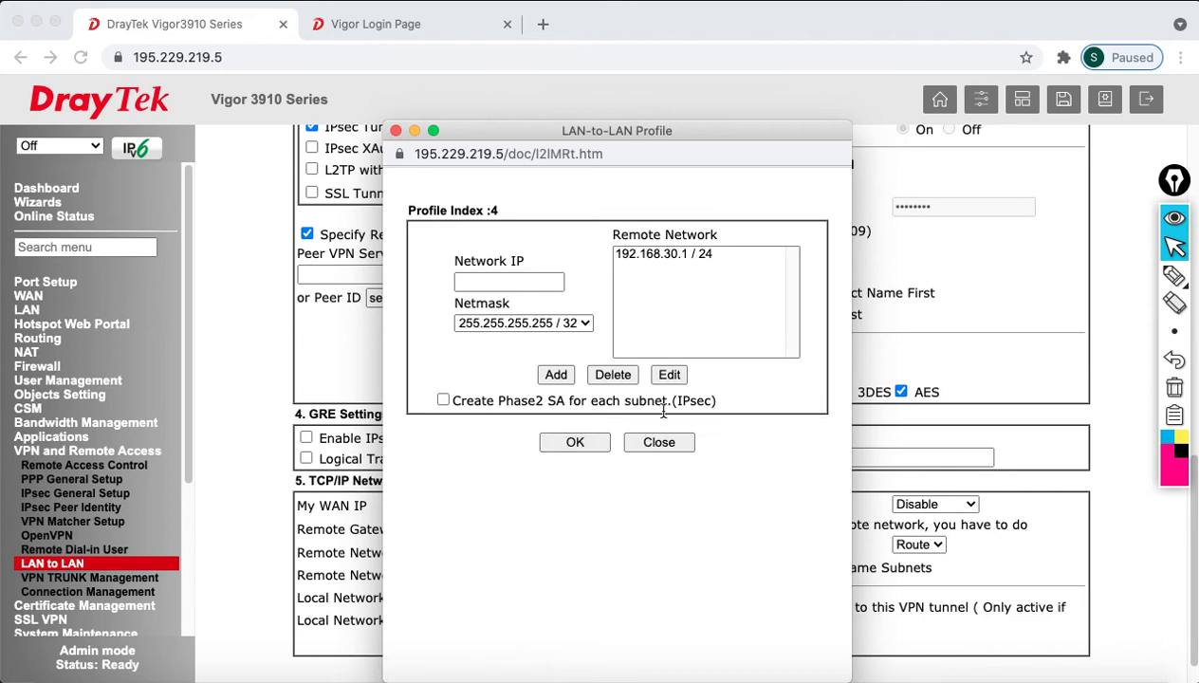
left_click(659, 442)
scroll(672, 537, "down", 1)
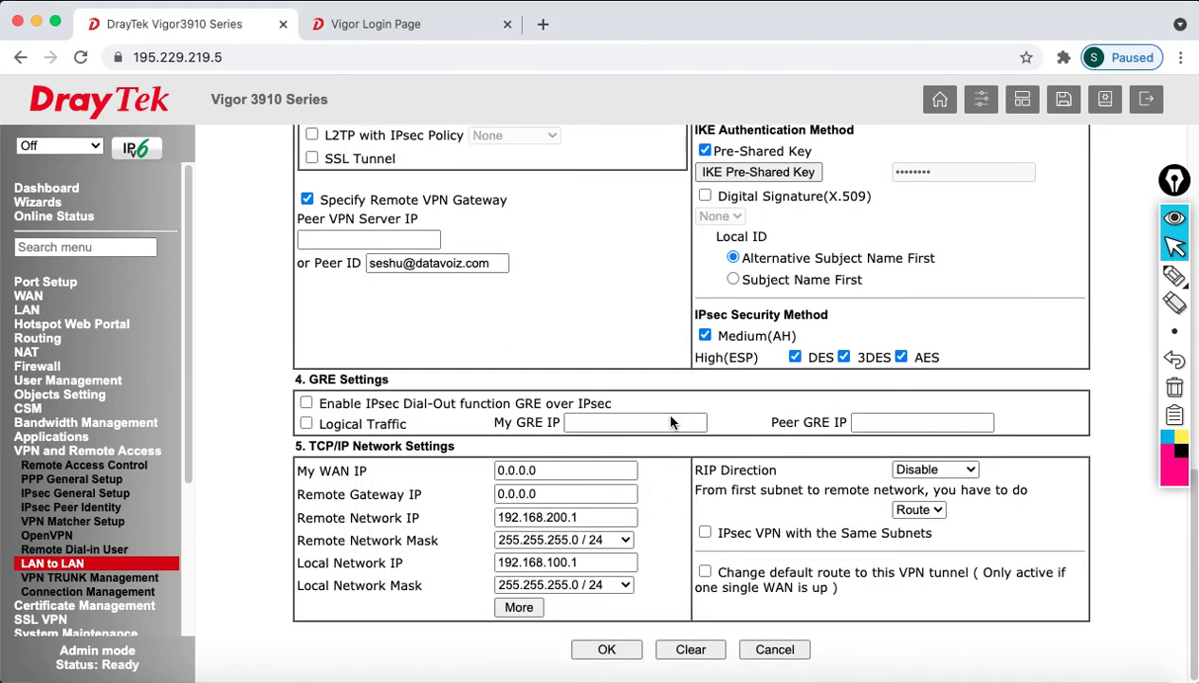
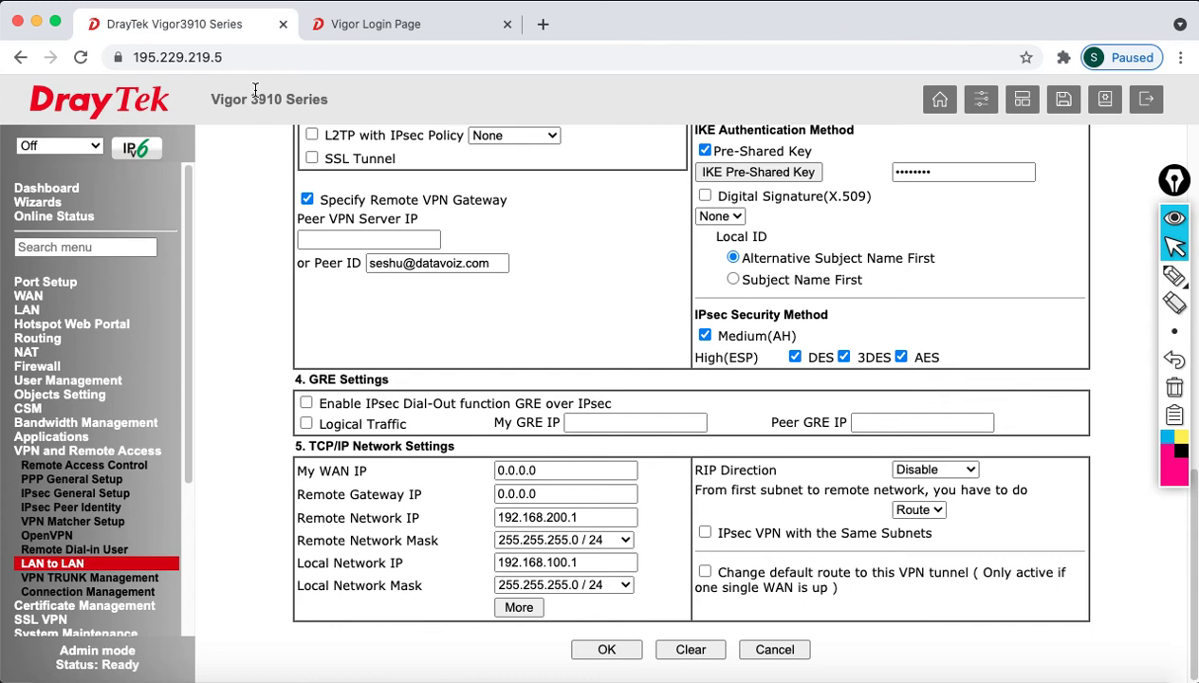
Save LAN-to-LAN profile 4, TO_2962DMV, with remote network 192.168.200.1/24 and local network 192.168.100.1/24
left_click(612, 651)
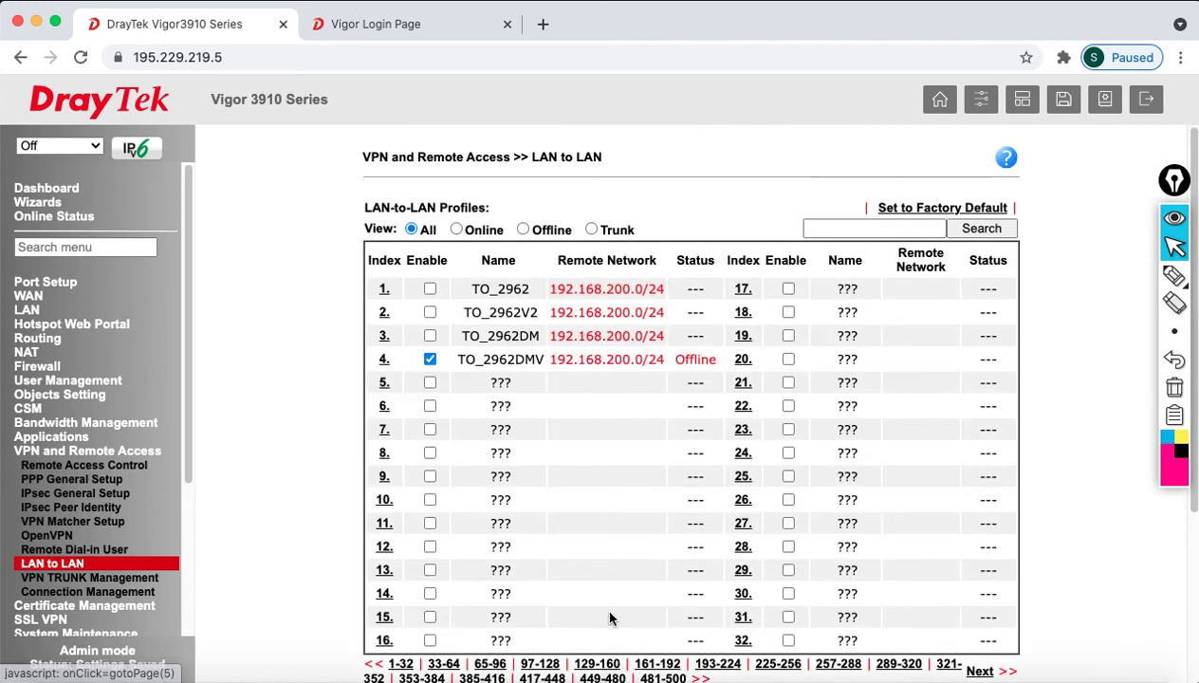
Apply the Vigor3910 LAN-to-LAN profile list and switch to the Vigor2962 login tab
scroll(669, 550, "down", 3)
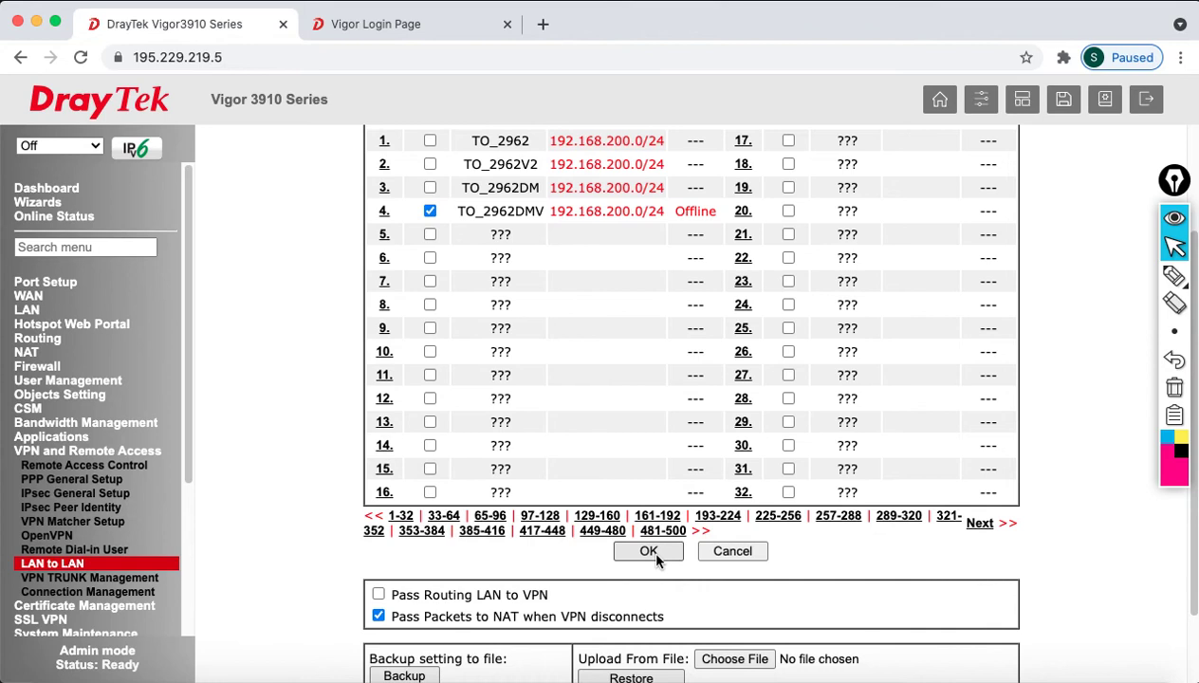
left_click(655, 556)
left_click(423, 21)
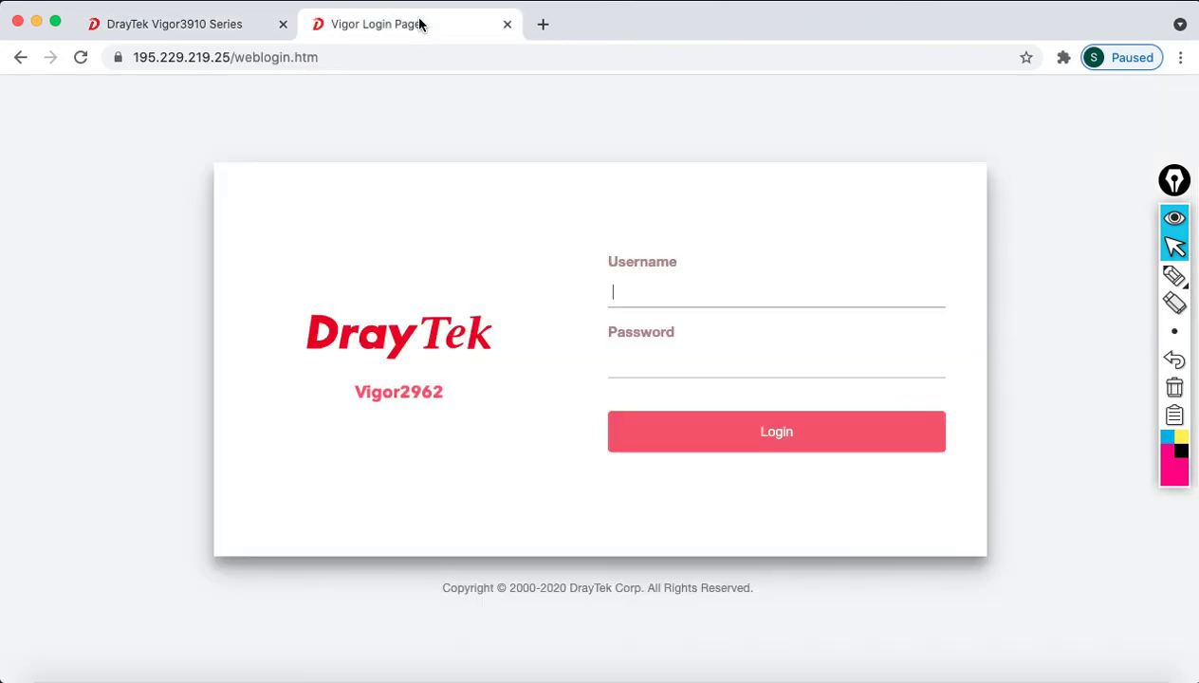
Log in to the Vigor2962 as admin and dismiss the default-password warning
left_click(724, 300)
type("admin")
key("Tab")
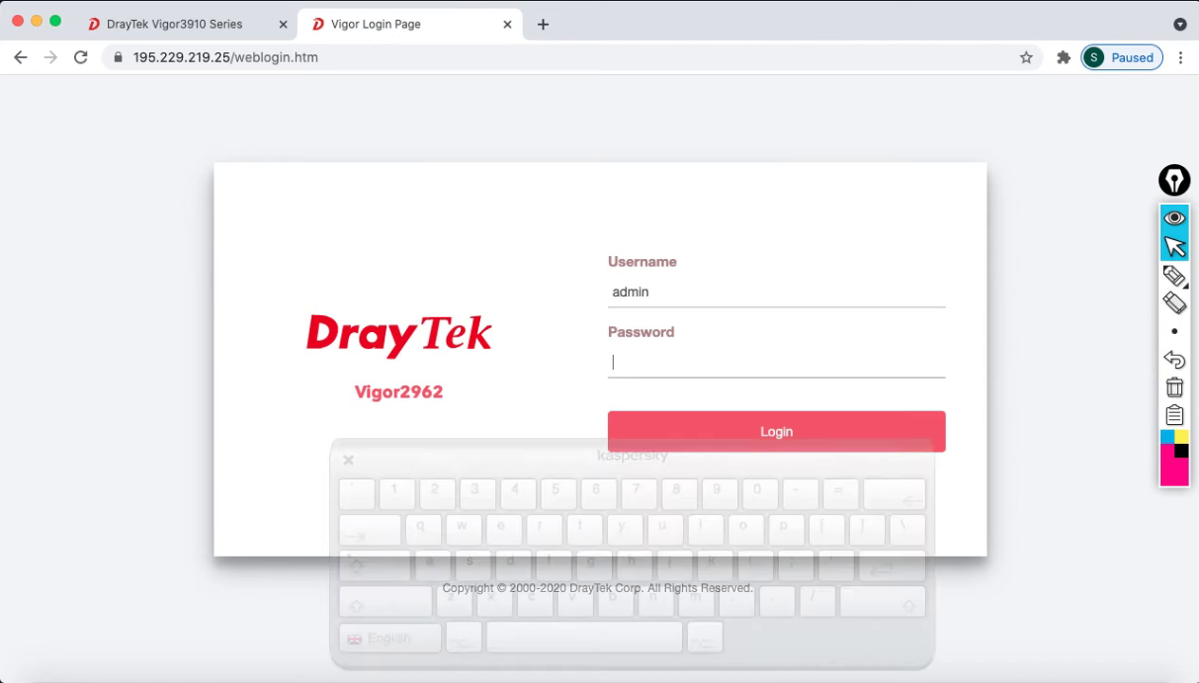
key("Return")
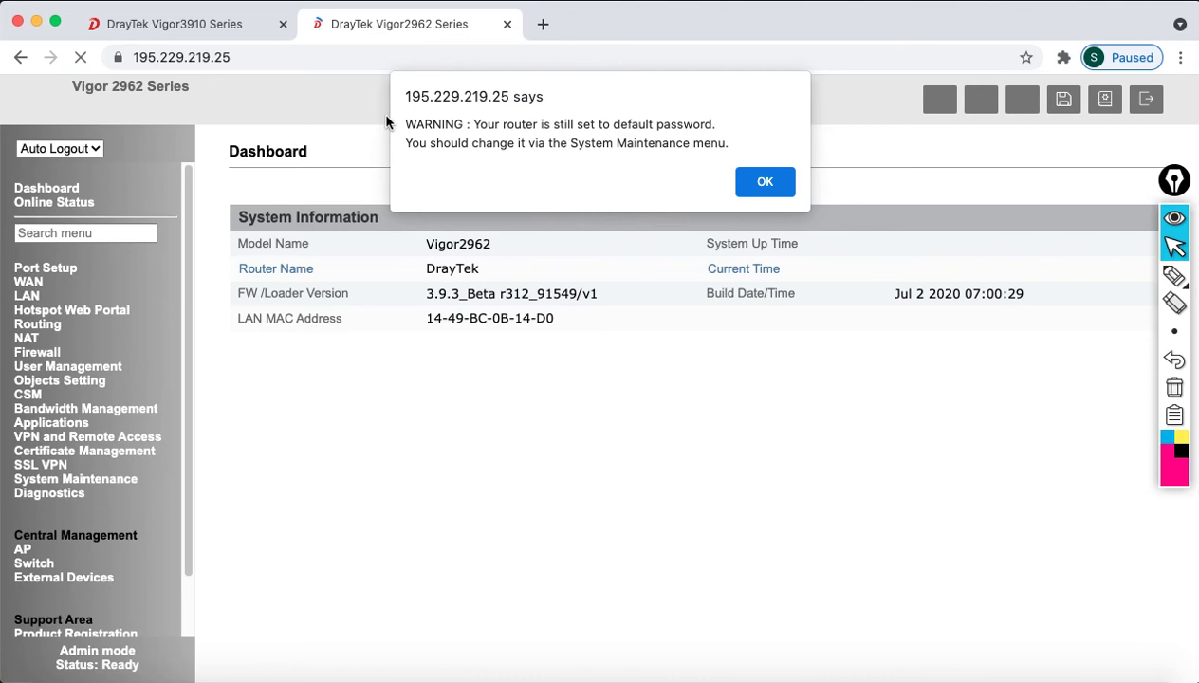
left_click(768, 182)
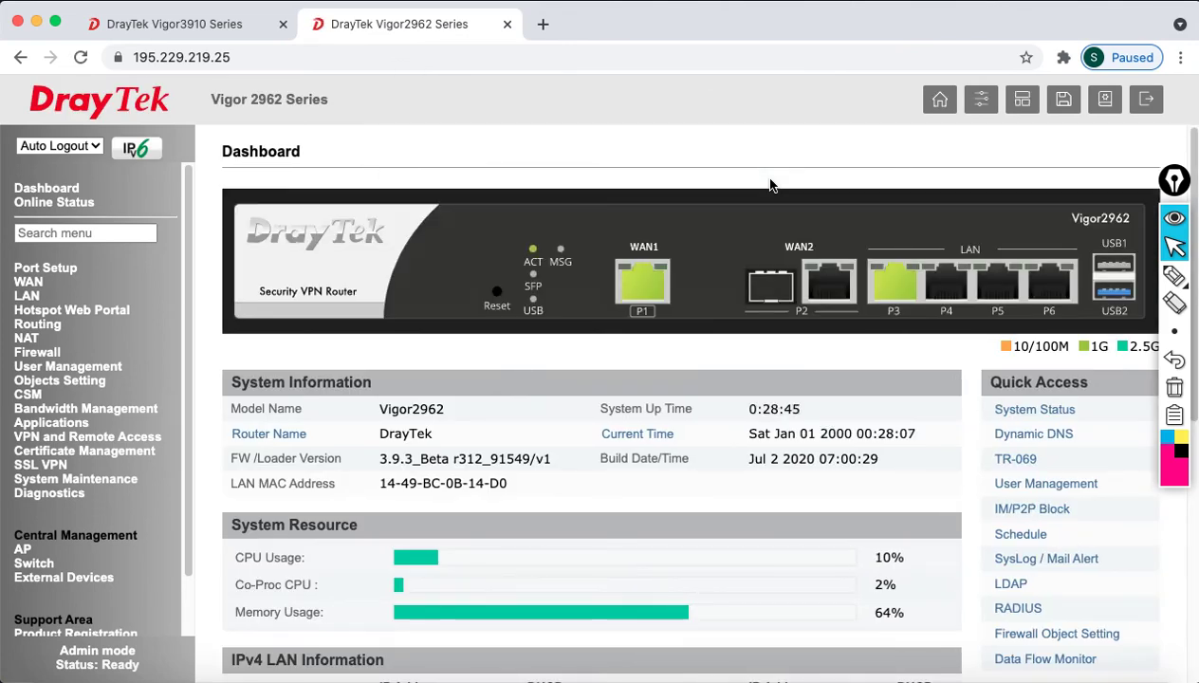
Set Auto Logout to Off
left_click(59, 145)
left_click(54, 167)
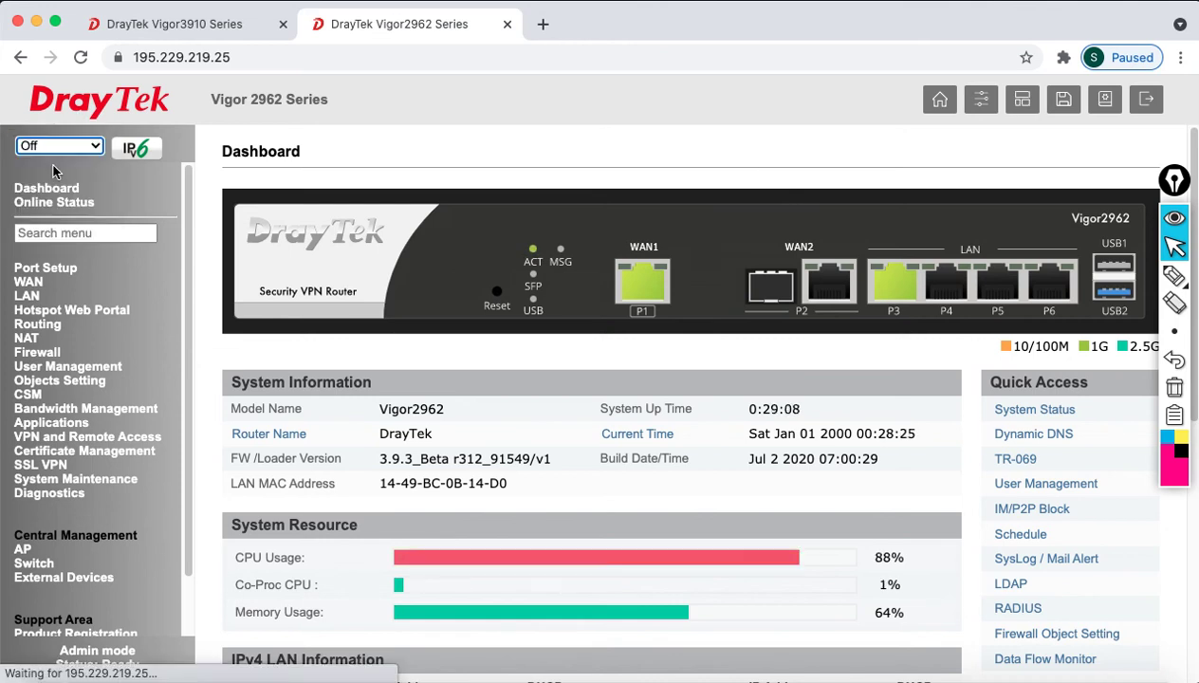
left_click(87, 436)
left_click(57, 548)
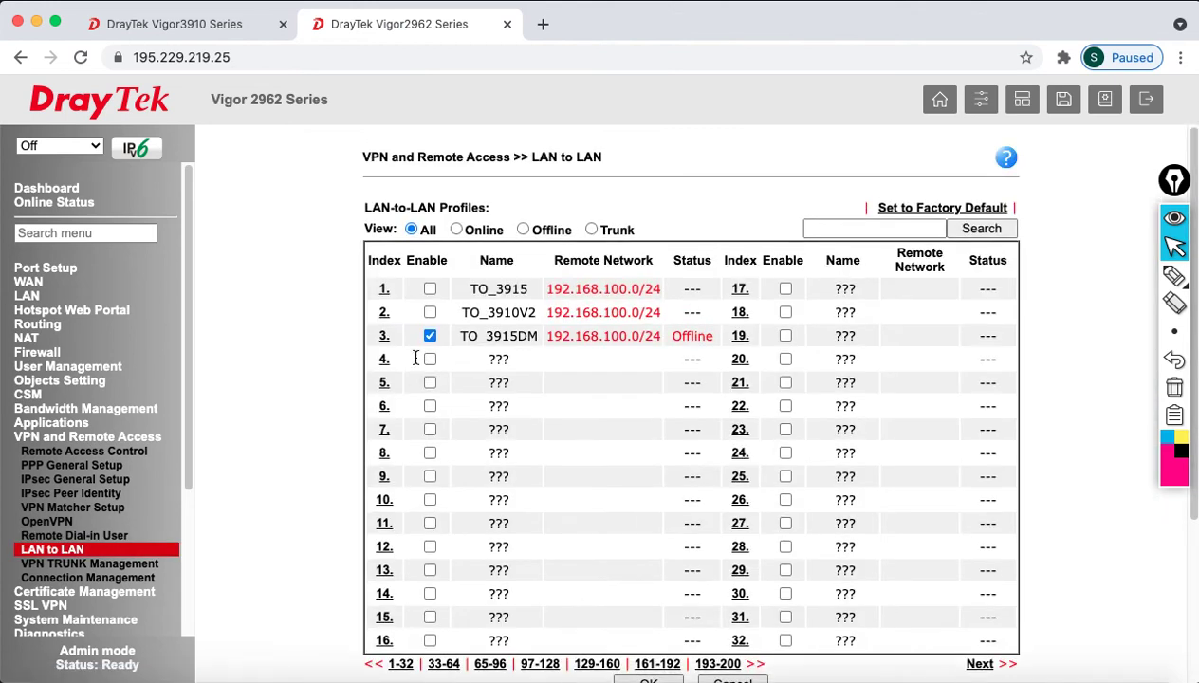
Untick LAN-to-LAN profile 3, TO_3915DM, and apply the list
left_click(429, 337)
scroll(652, 554, "down", 3)
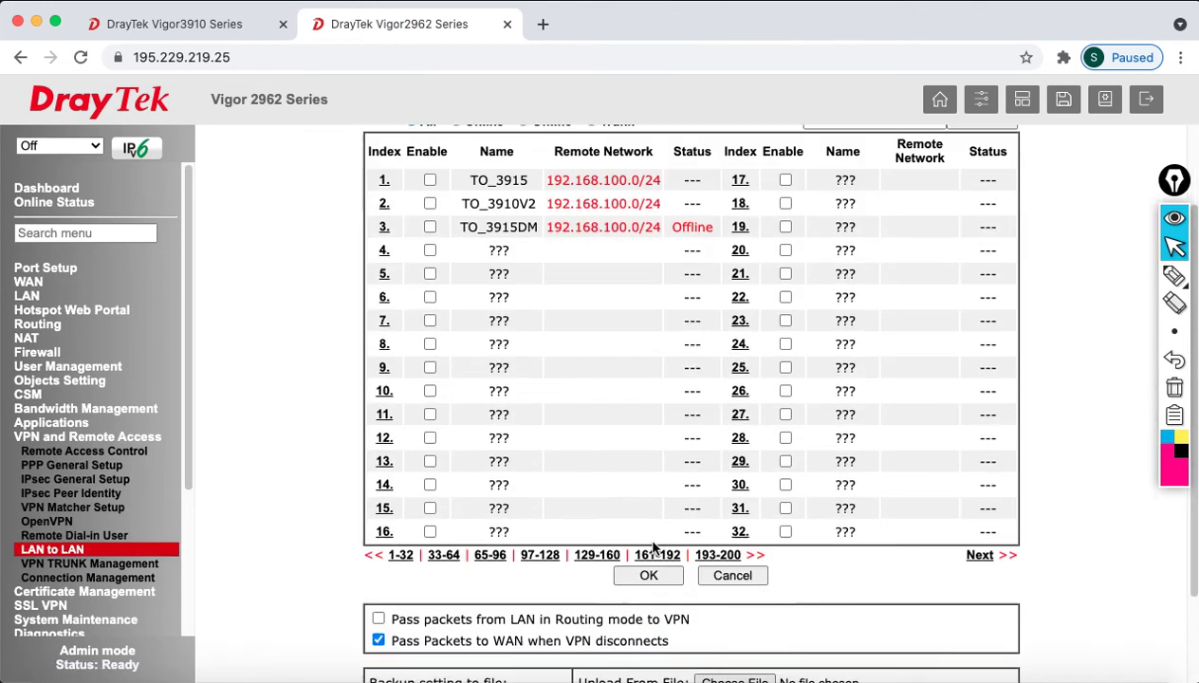
left_click(643, 569)
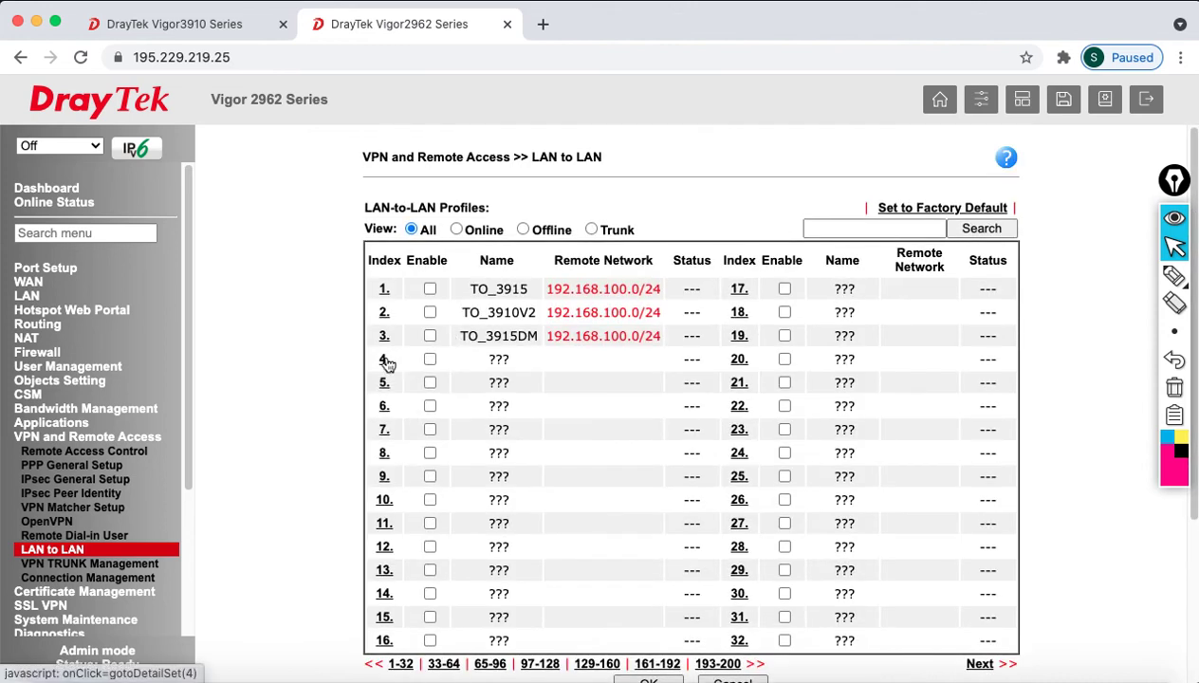
Enable profile 4 named TO_3915DMV, set to Dial-Out with Always on ticked
left_click(385, 361)
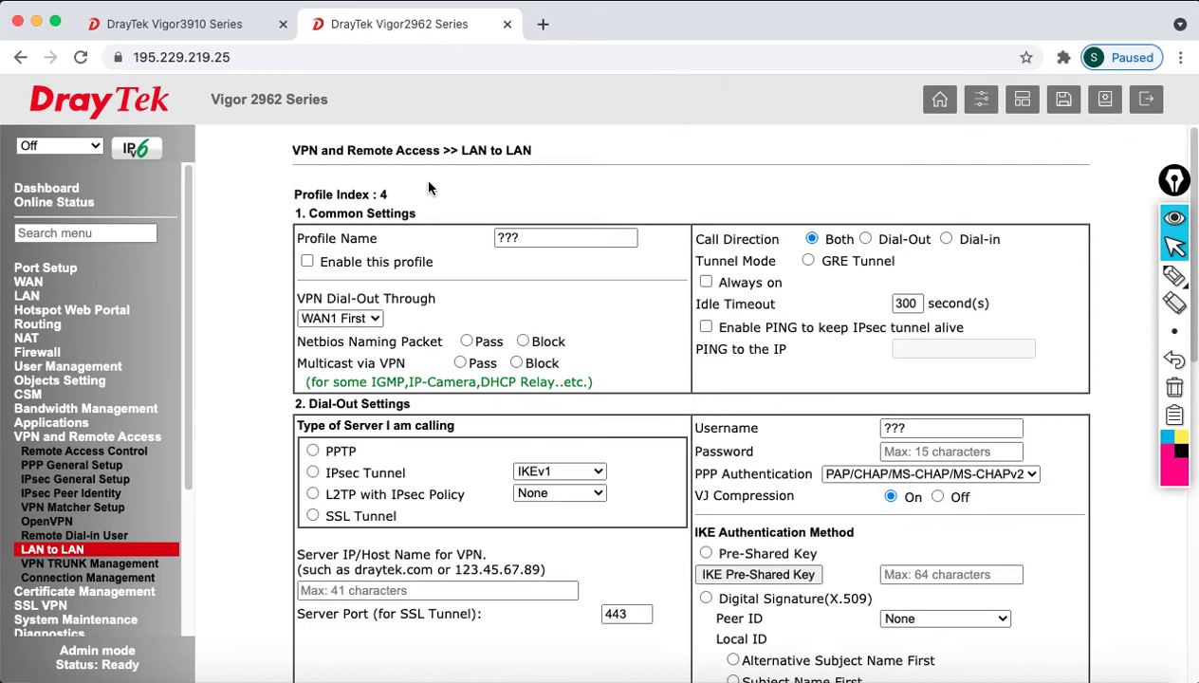
left_click(307, 261)
left_click(531, 238)
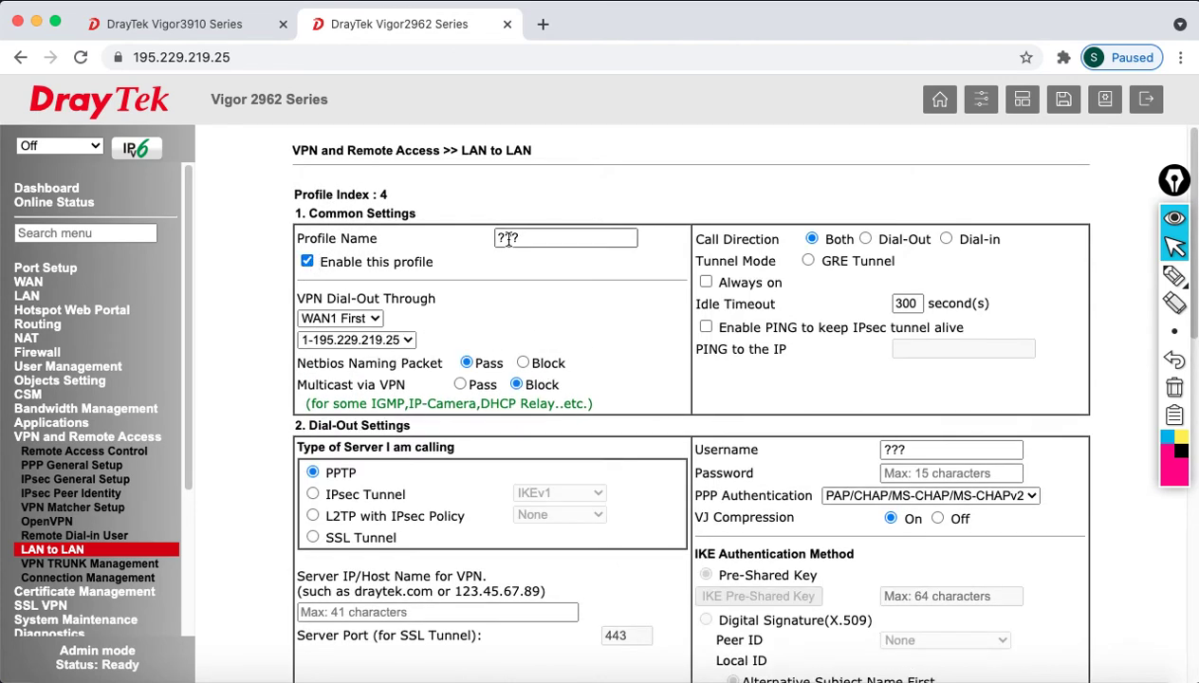
double_click(535, 238)
type("TO")
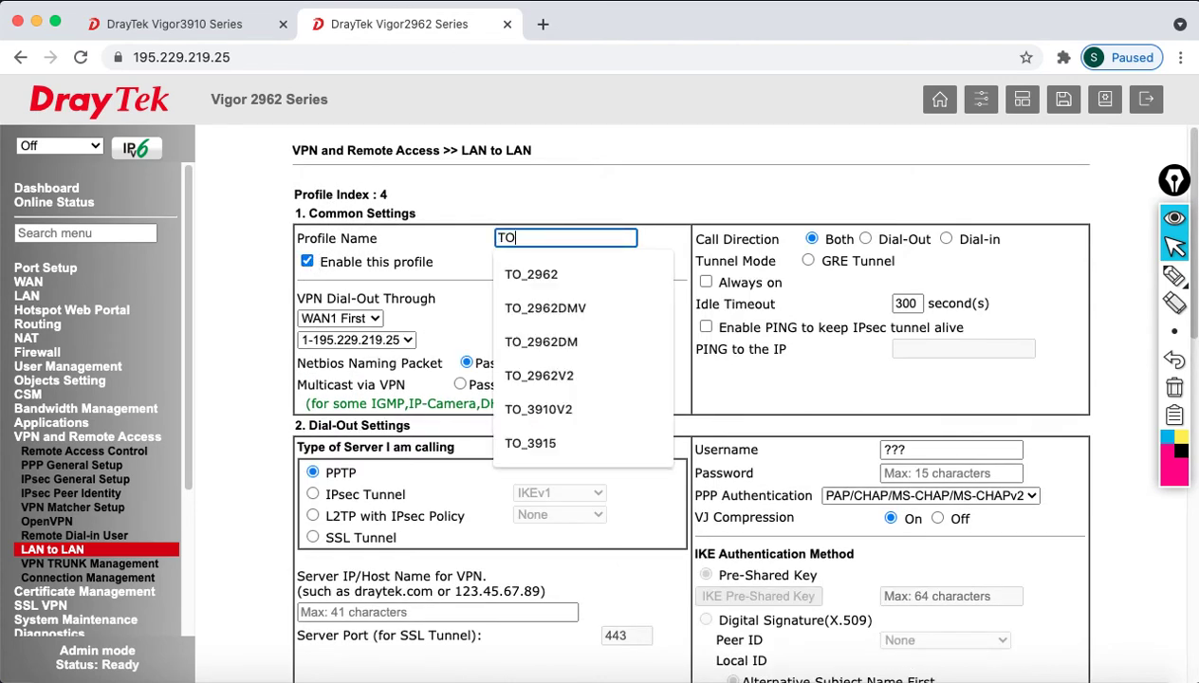
type("_391")
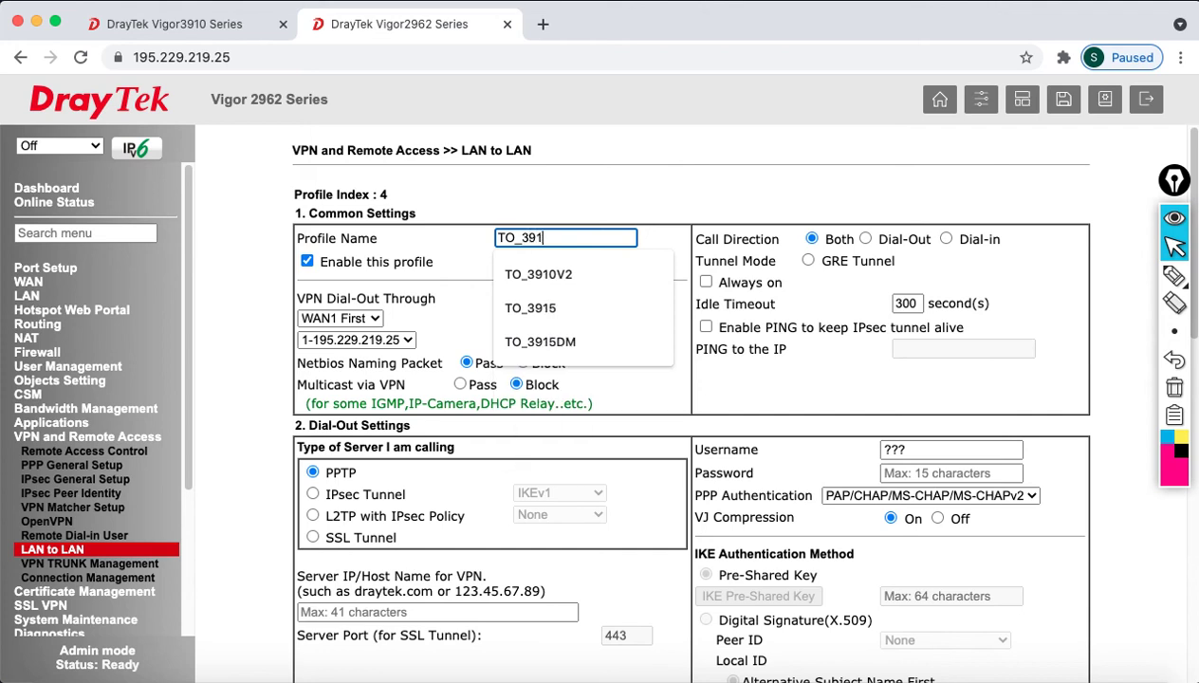
type("5DMV")
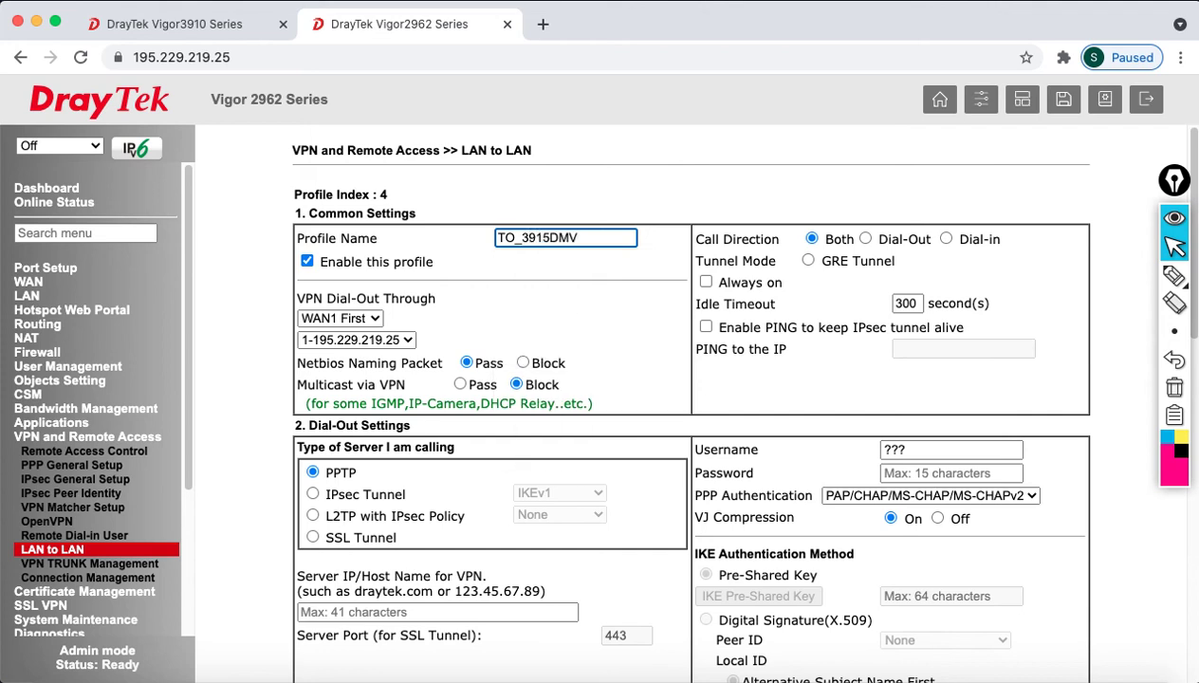
left_click(624, 297)
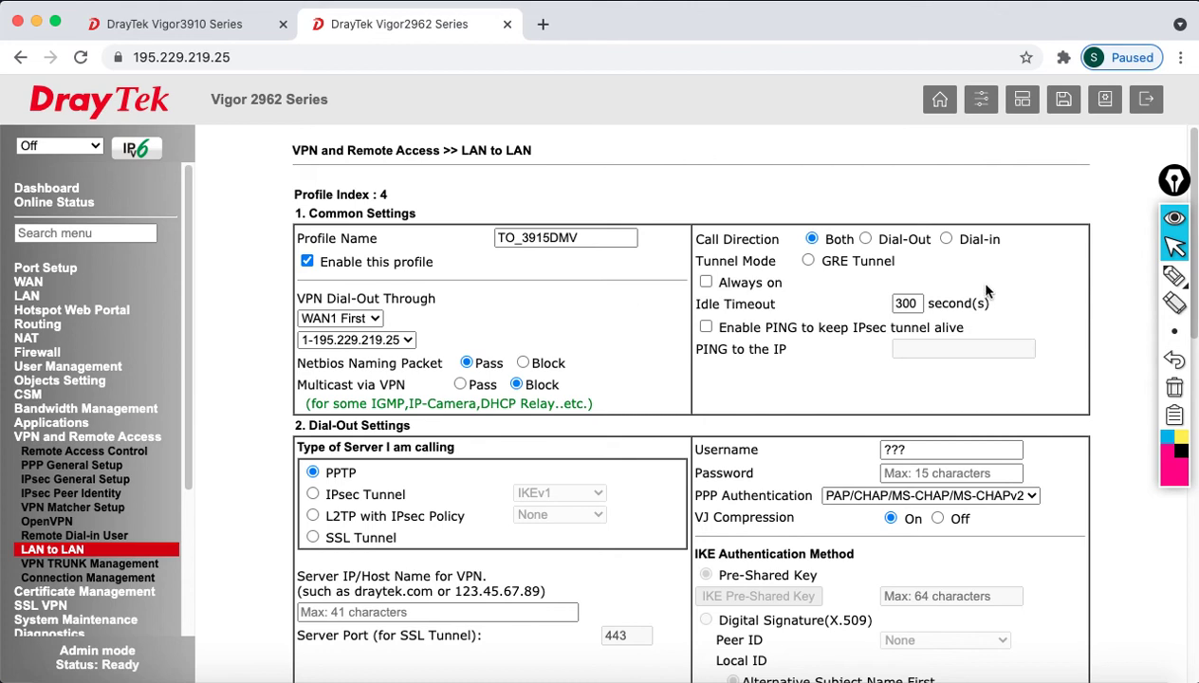
left_click(865, 239)
left_click(705, 282)
Make profile 4 an IKEv2 IPsec tunnel to server IP 195.229.219.5
scroll(539, 466, "down", 2)
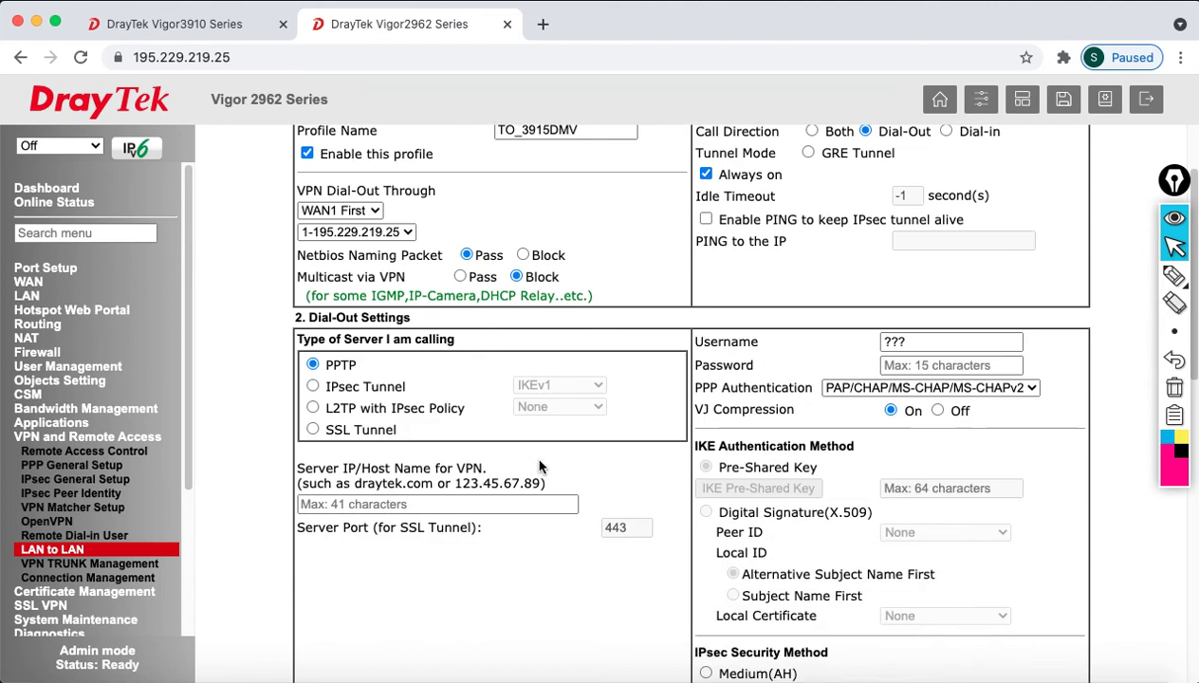
left_click(313, 388)
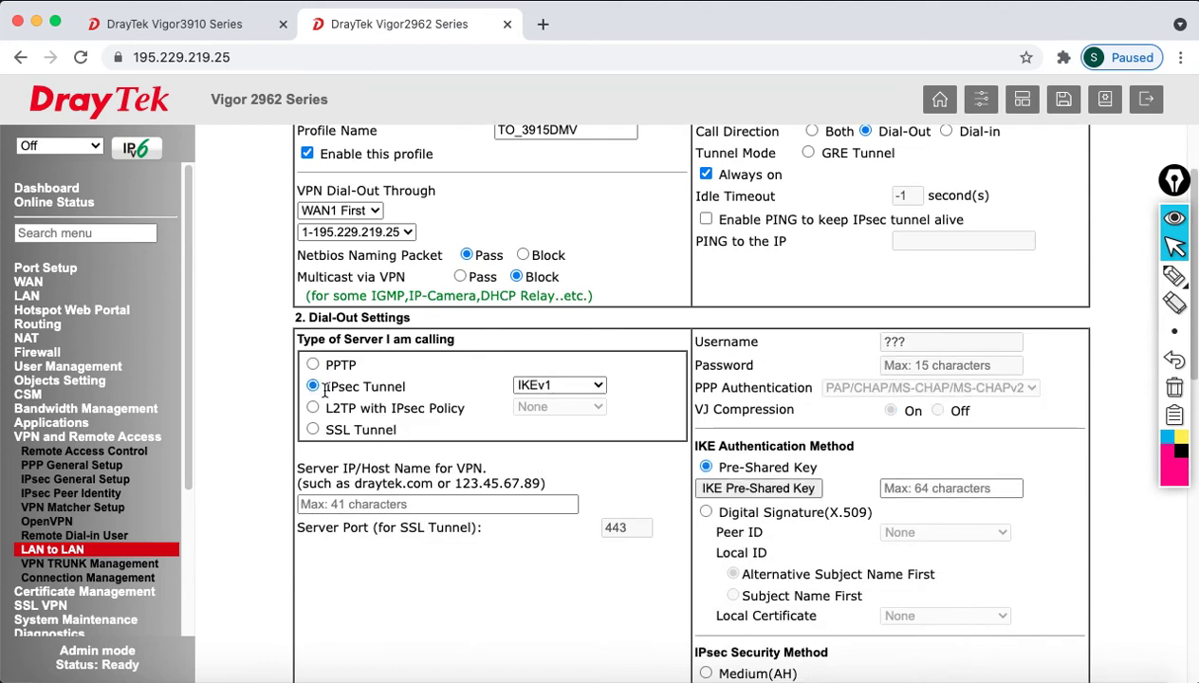
left_click_drag(323, 387, 405, 386)
left_click(559, 385)
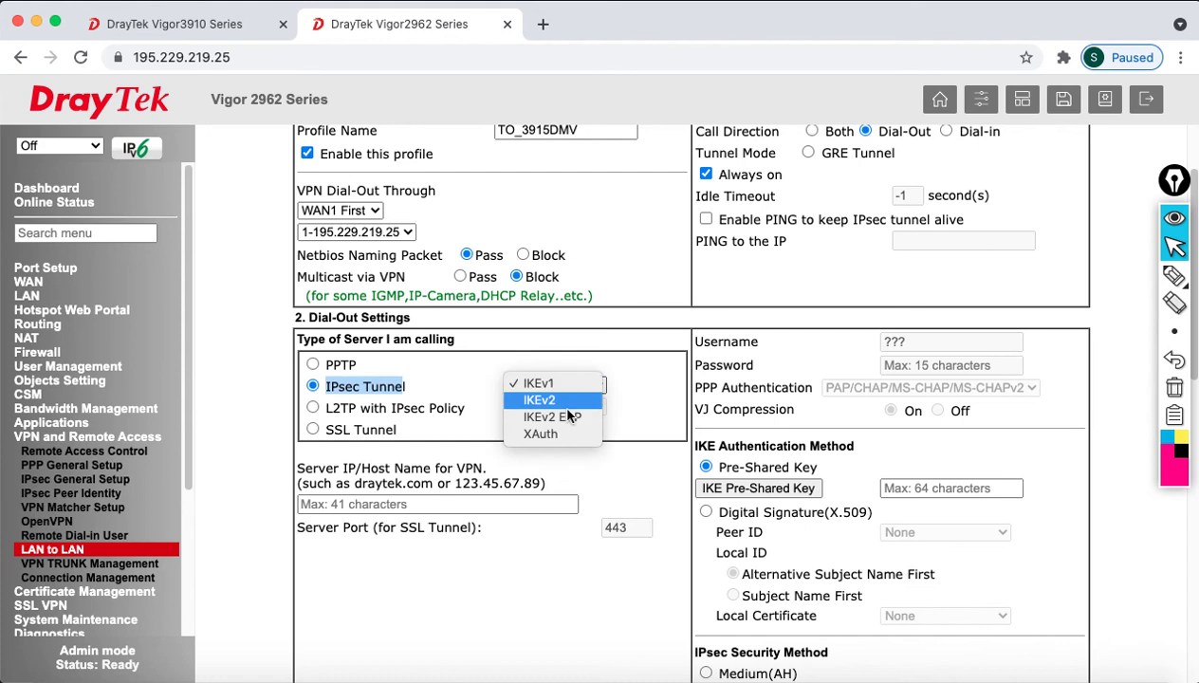
left_click(552, 401)
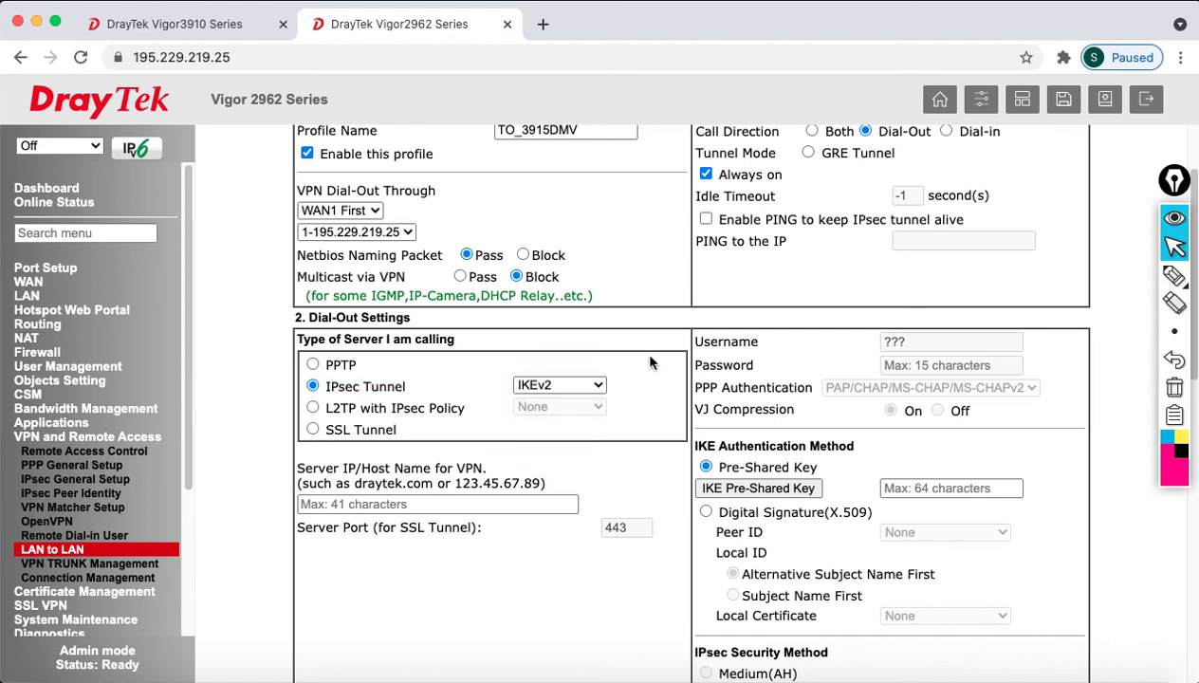
left_click(355, 503)
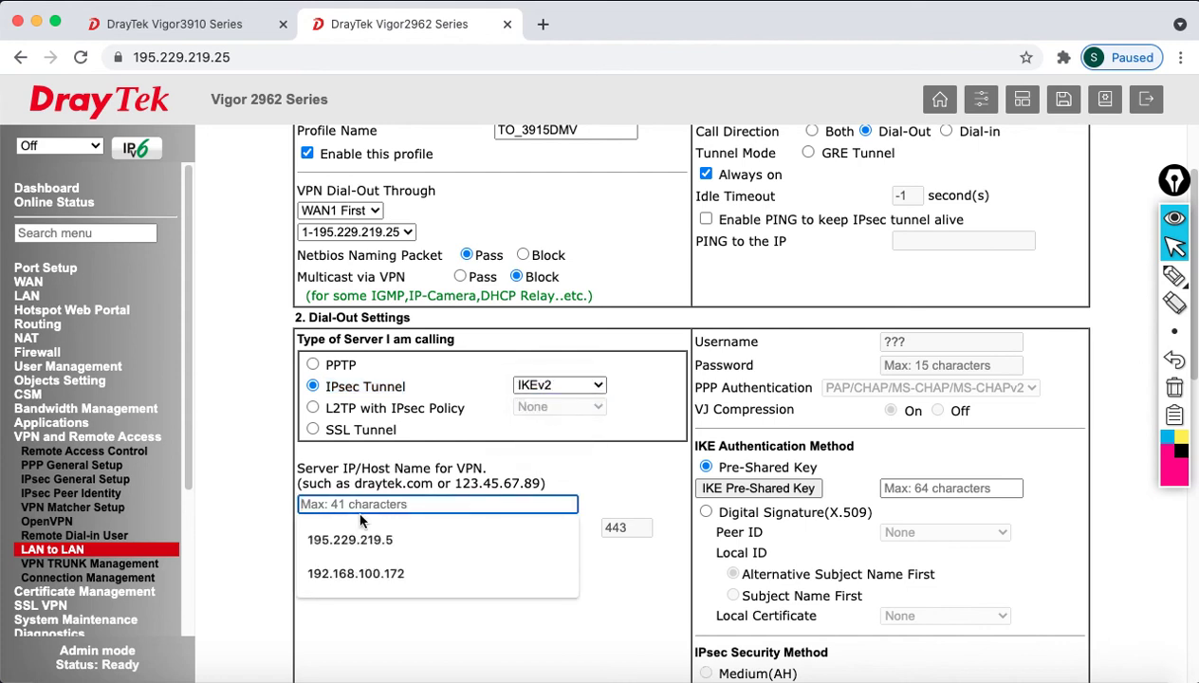
left_click(370, 533)
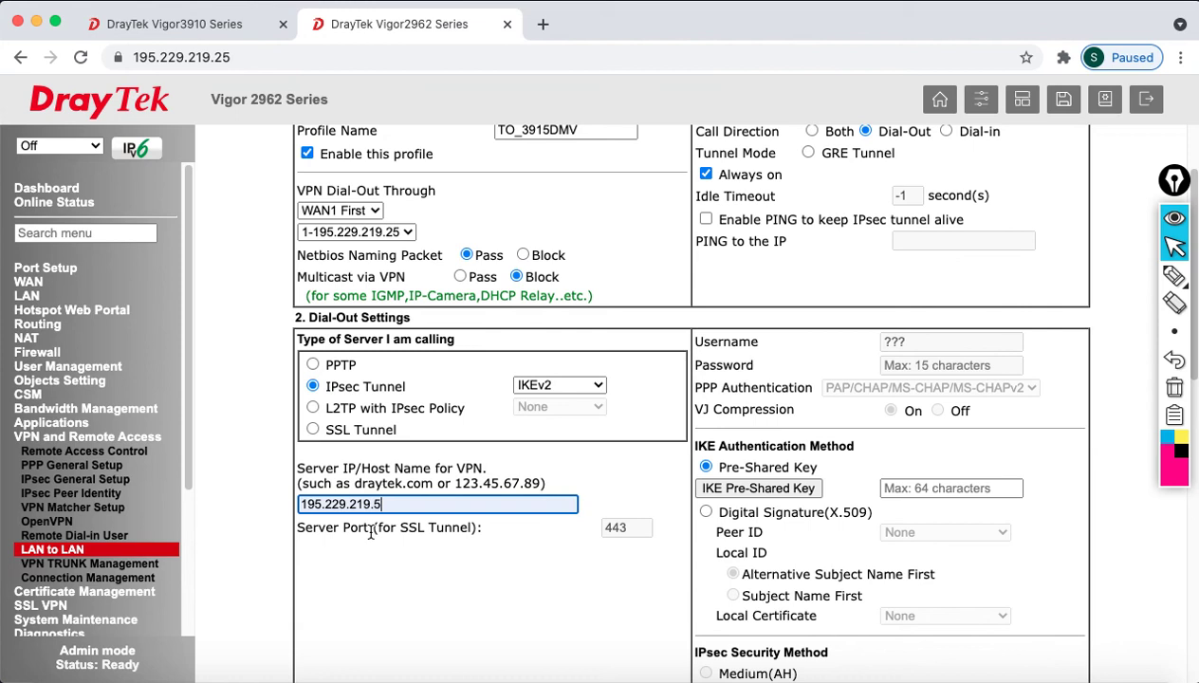
scroll(430, 585, "down", 3)
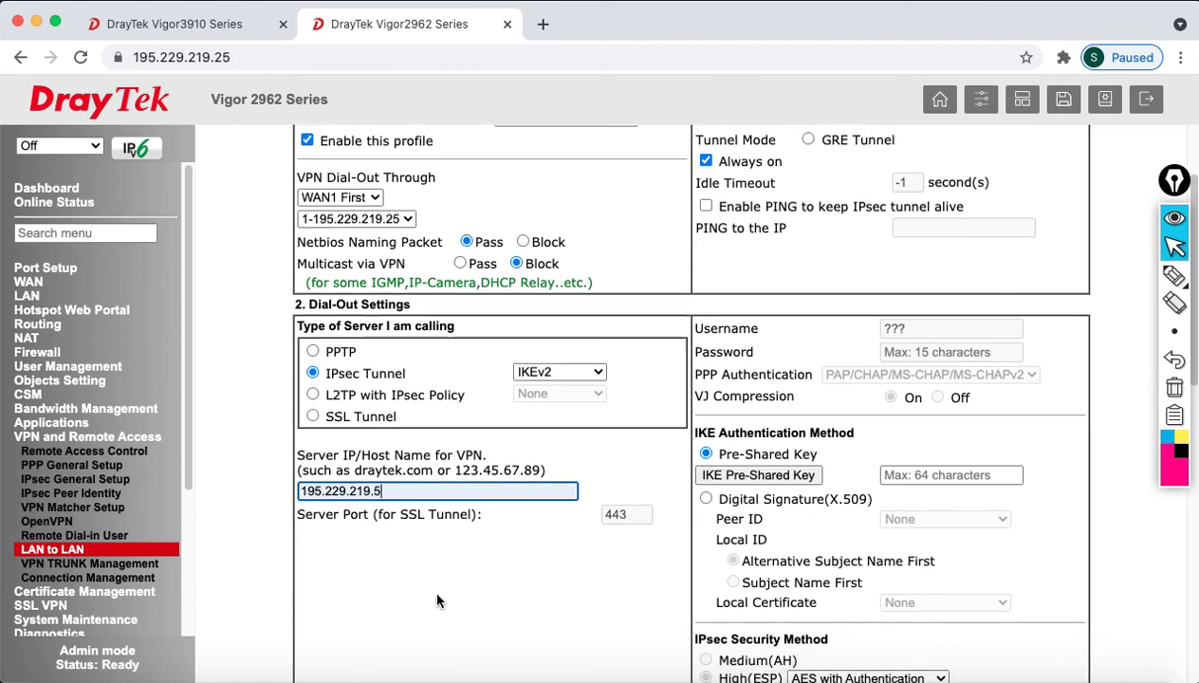
left_click(756, 341)
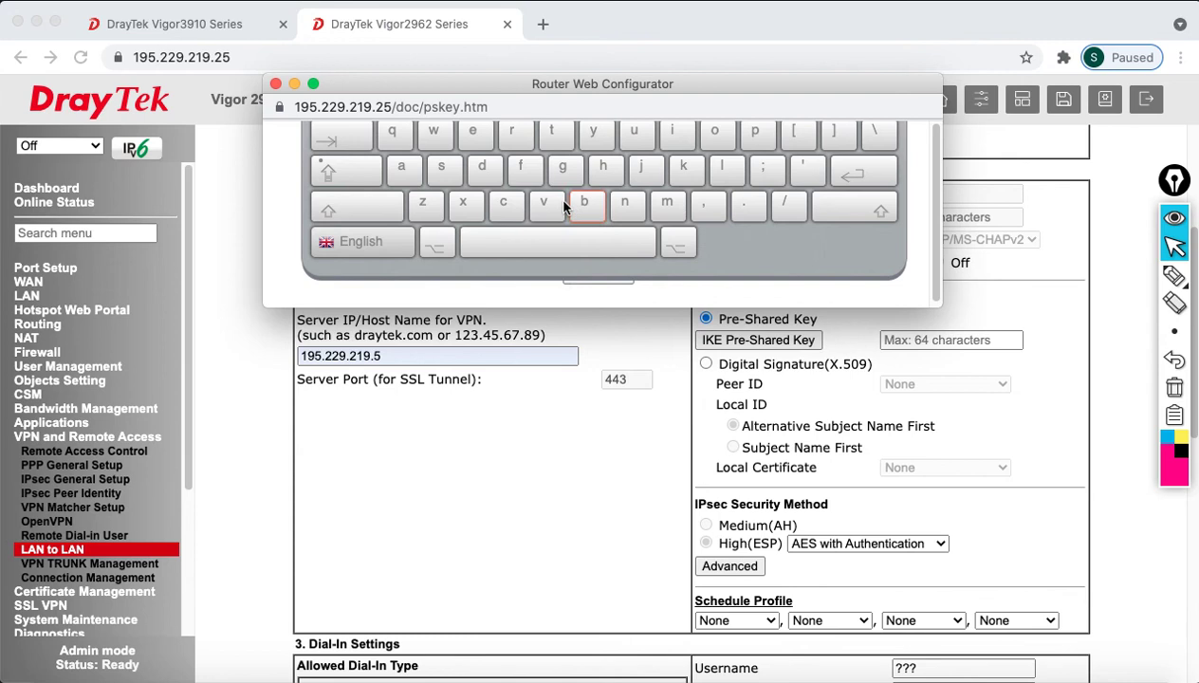
Enter and confirm the IKE pre-shared key, then close the key window
left_click_drag(575, 305, 569, 443)
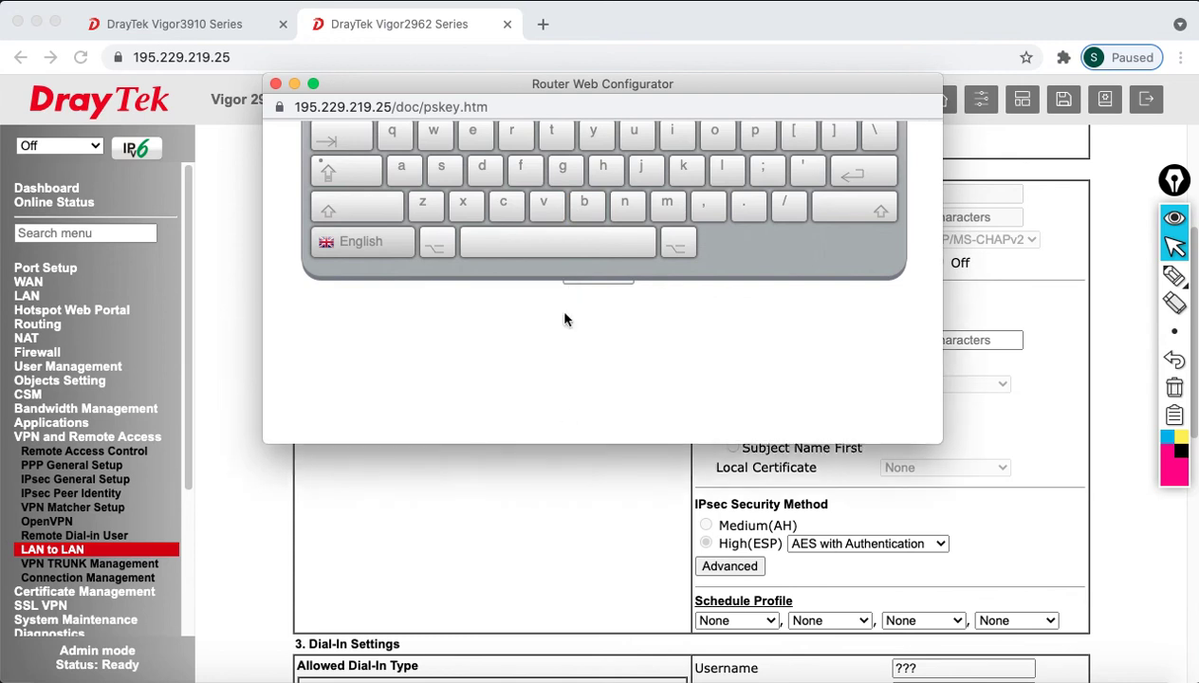
left_click(517, 279)
left_click(560, 200)
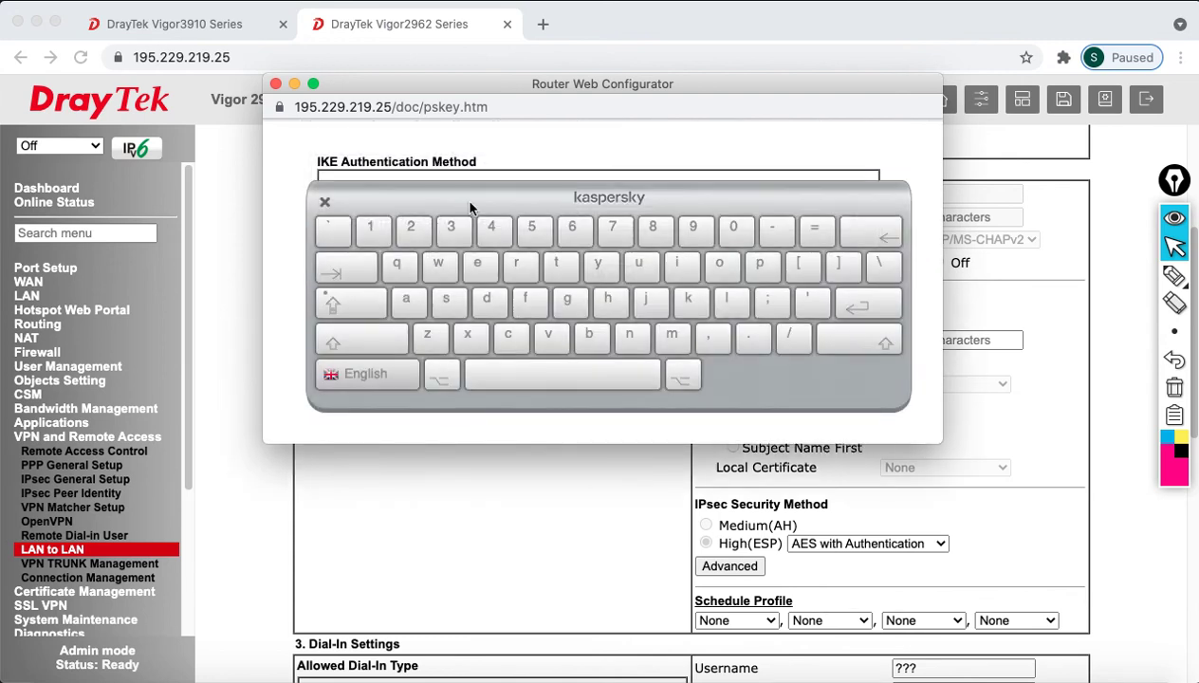
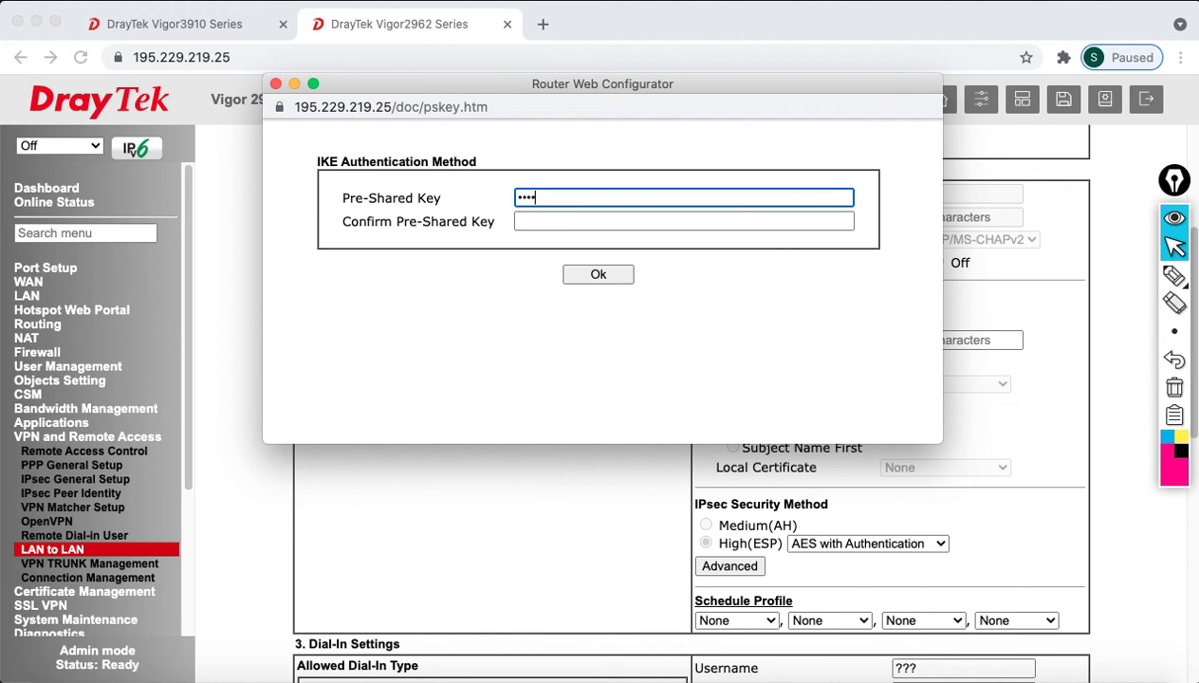
left_click(683, 221)
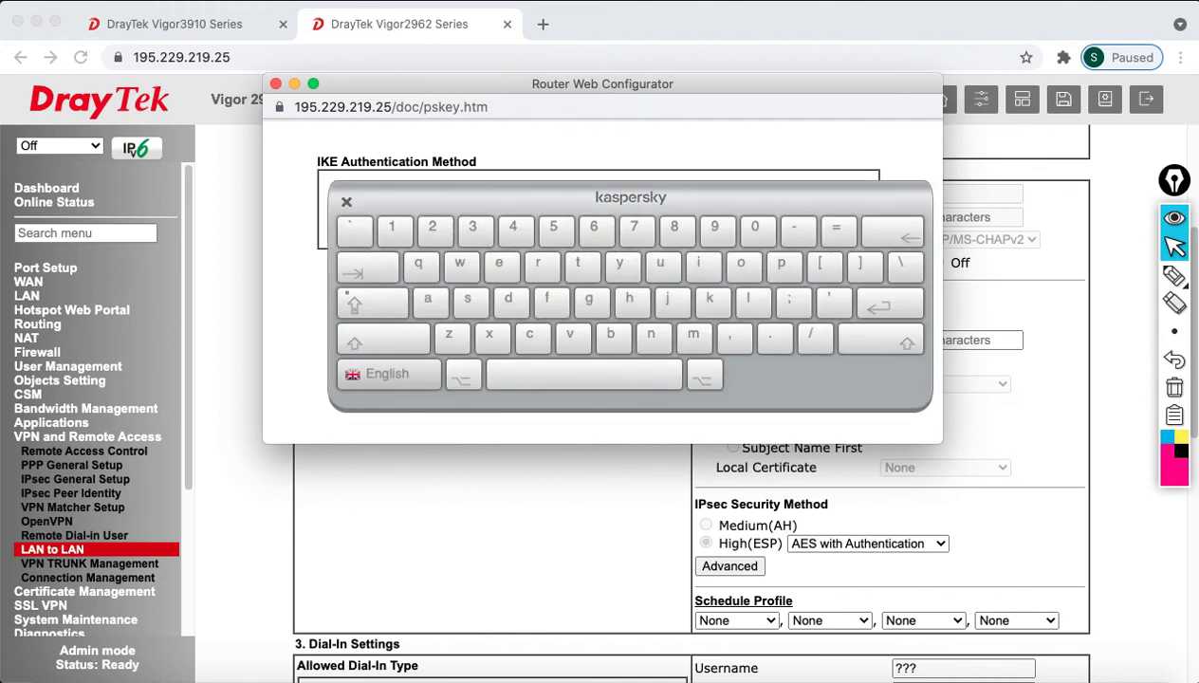
left_click(346, 202)
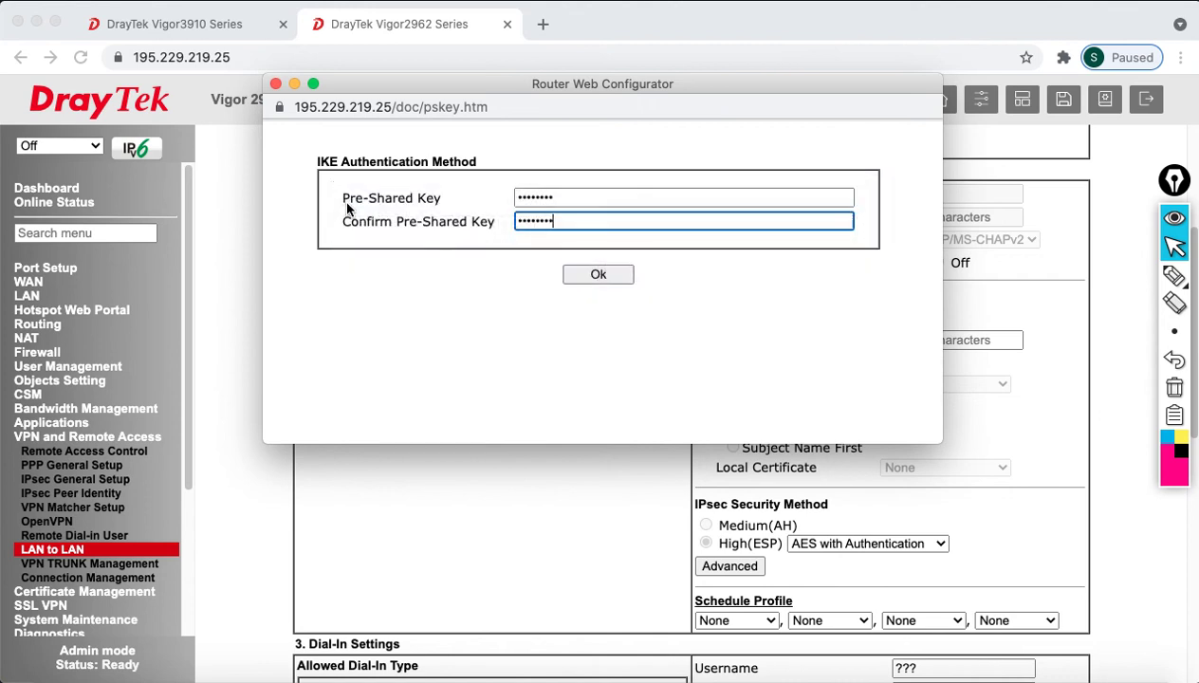
left_click(574, 275)
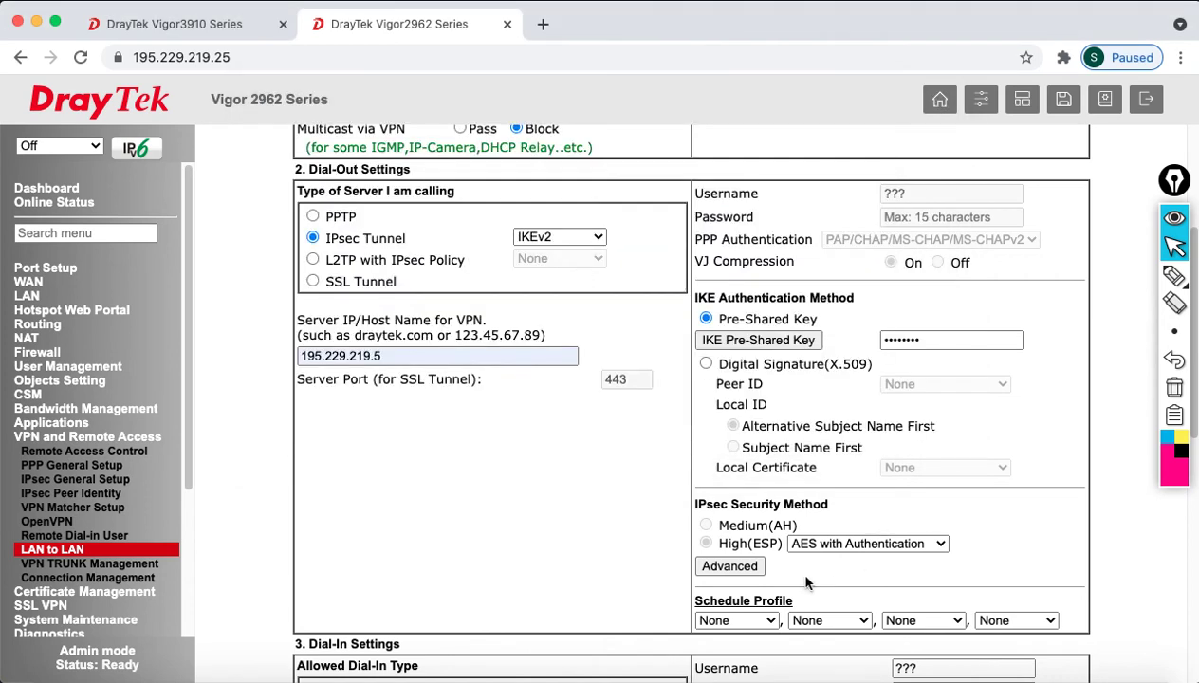
Set the IKE advanced Local ID to the account e-mail address and confirm
left_click(730, 566)
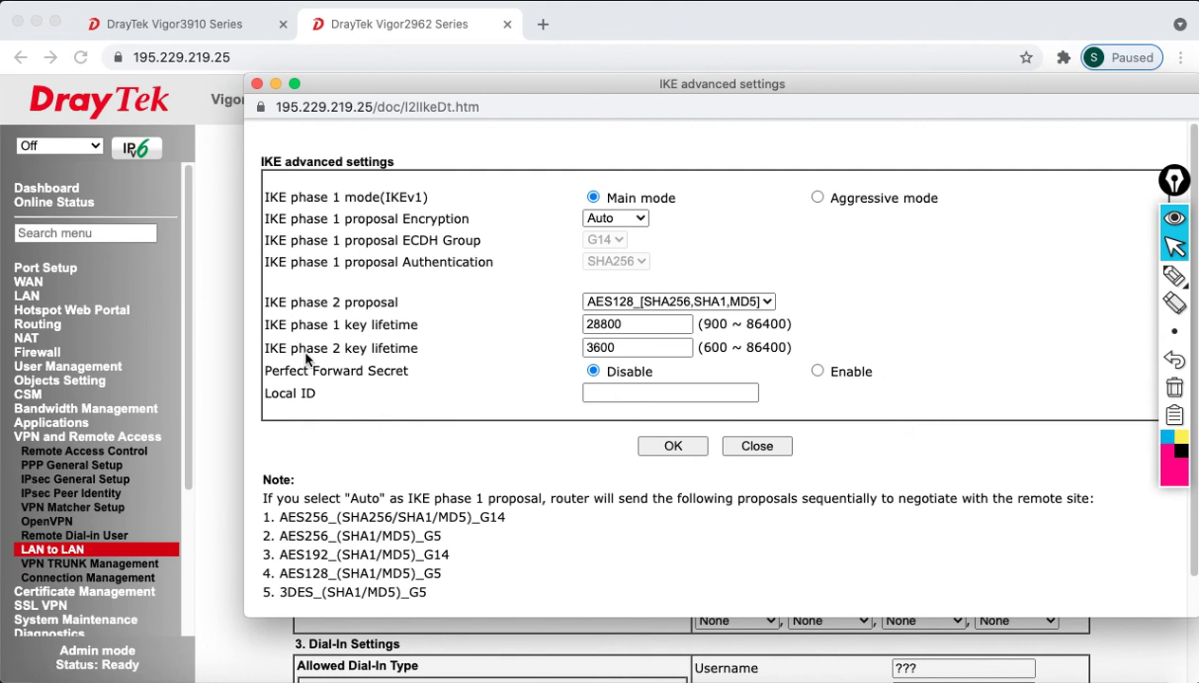
left_click(628, 393)
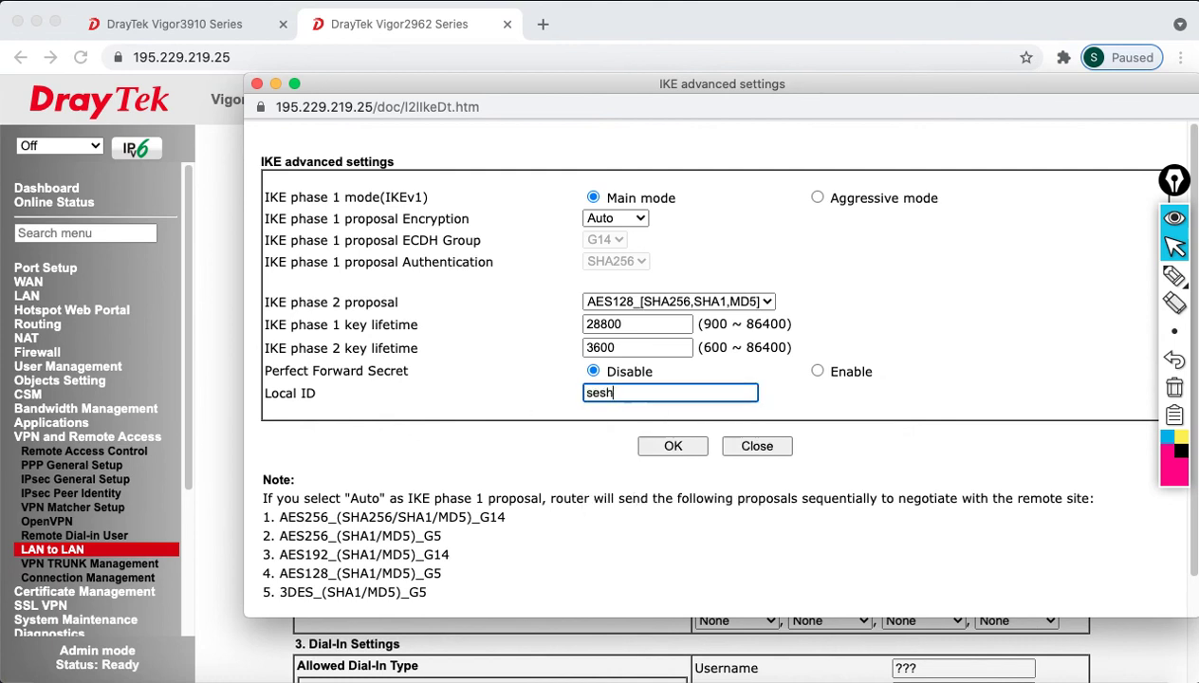
left_click(679, 449)
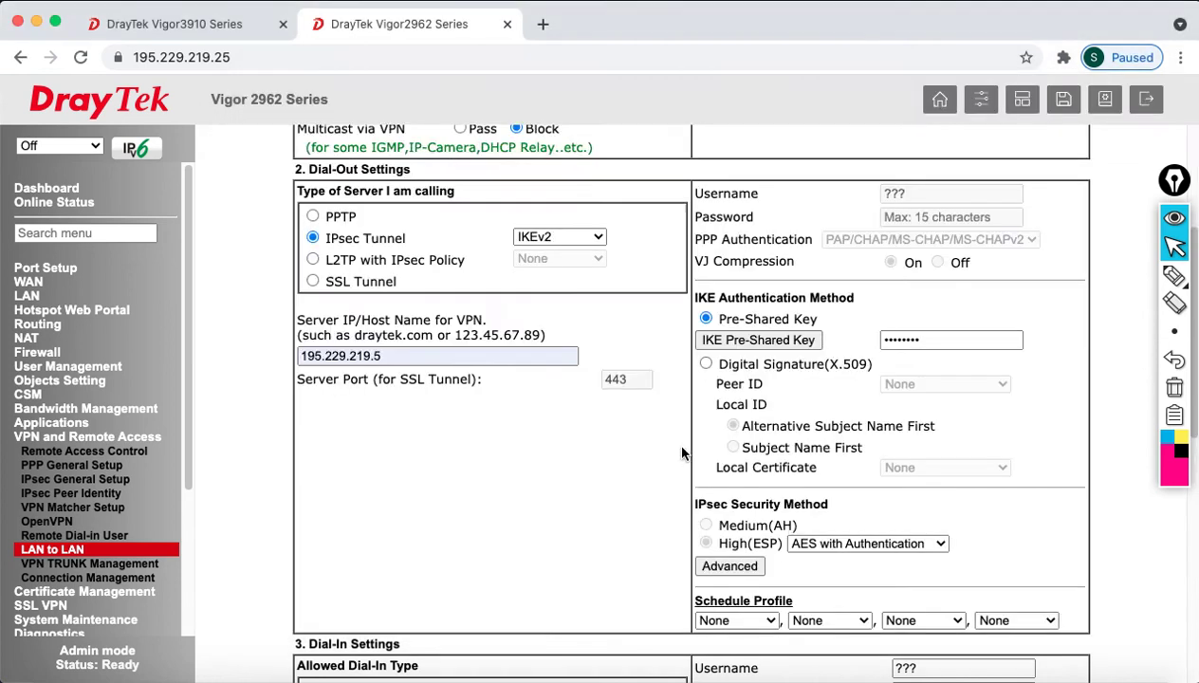
Replace Remote Network IP 0.0.0.0 with 192.168.100.1 in TCP/IP Network Settings
scroll(691, 540, "down", 1)
scroll(692, 547, "down", 4)
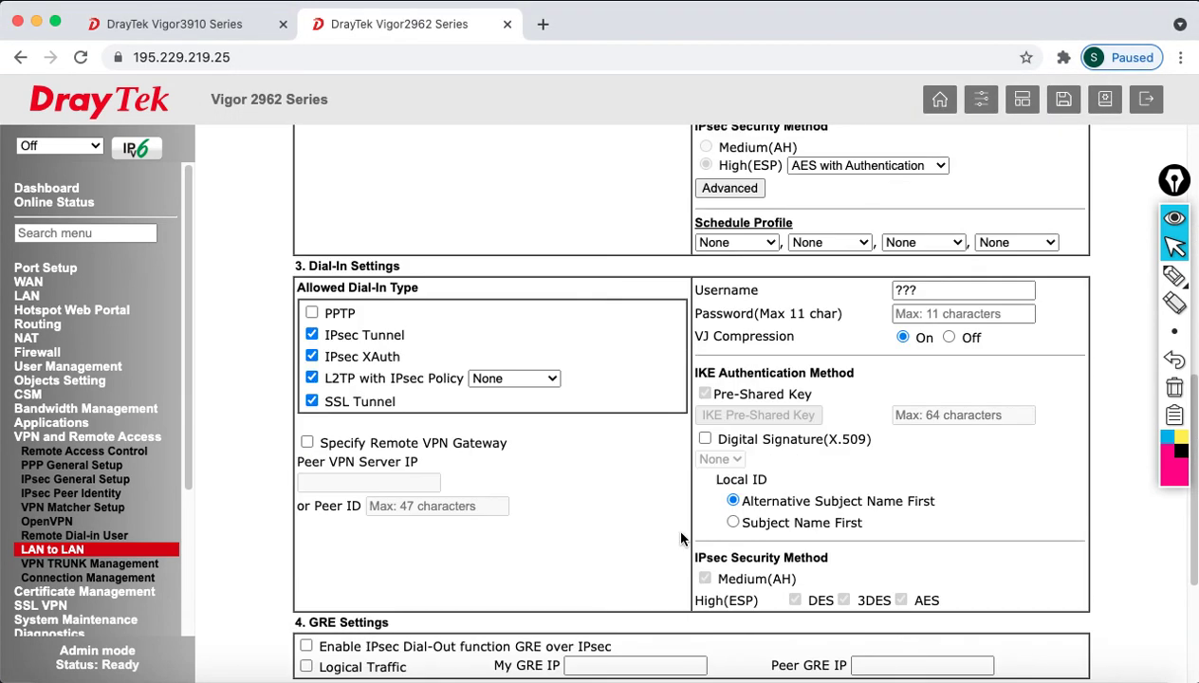
scroll(677, 532, "down", 3)
left_click(611, 515)
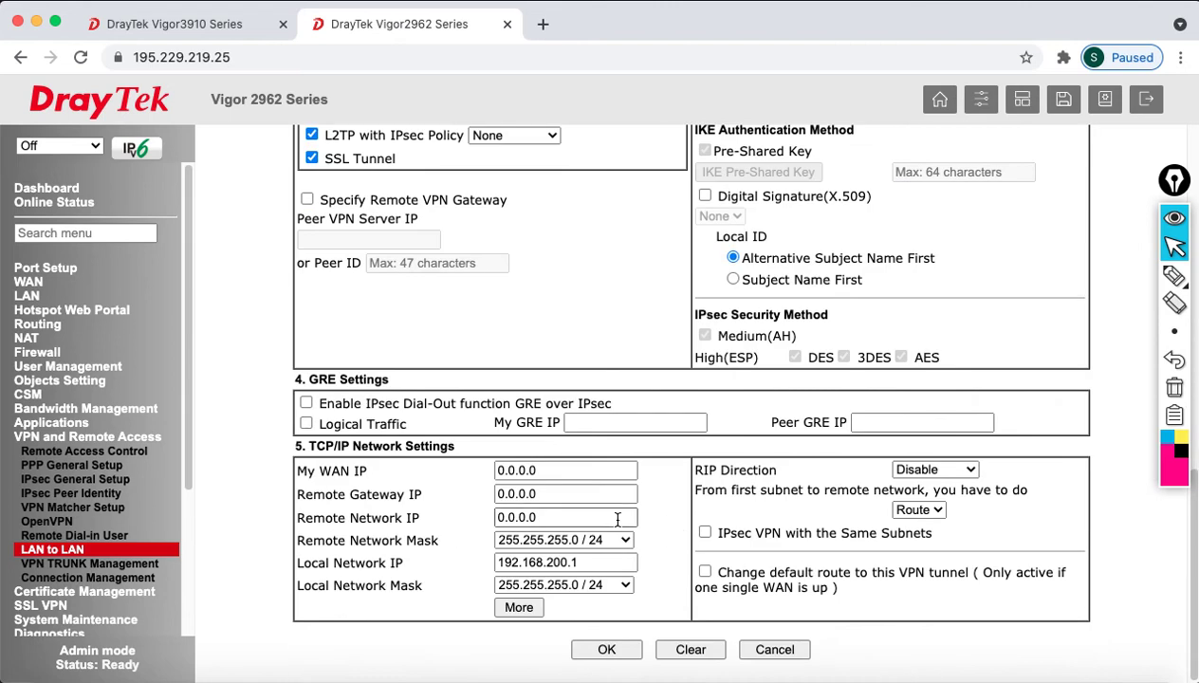
left_click_drag(590, 513, 446, 503)
type("192.")
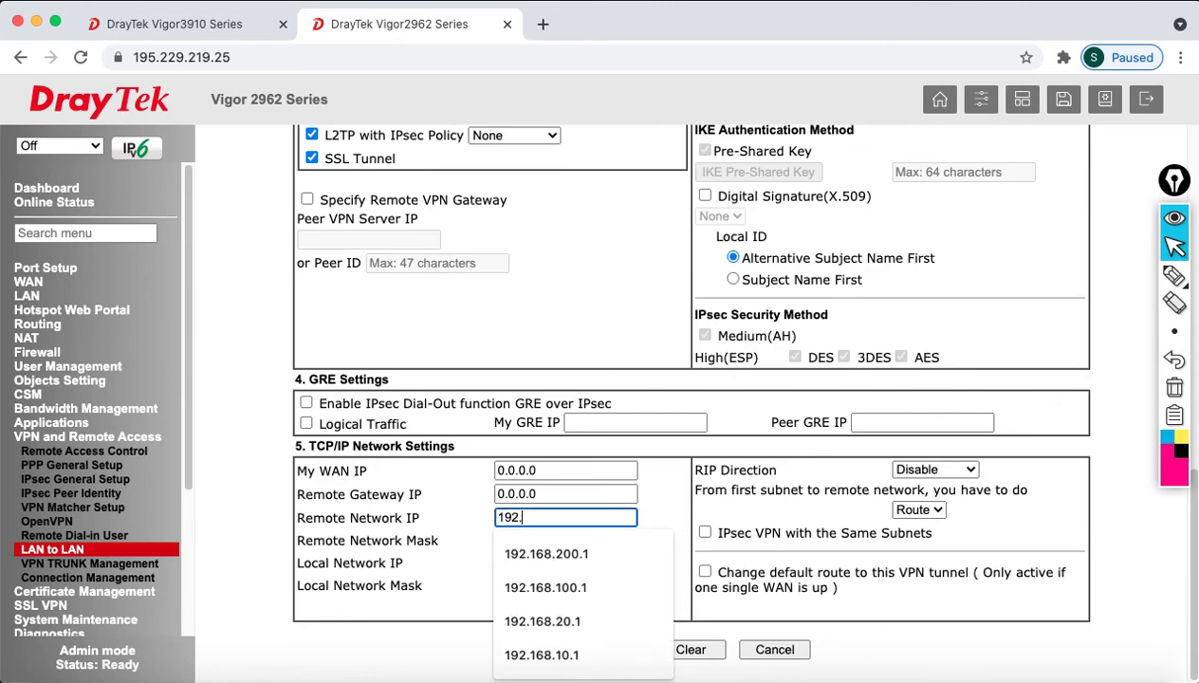
type("168.100.1")
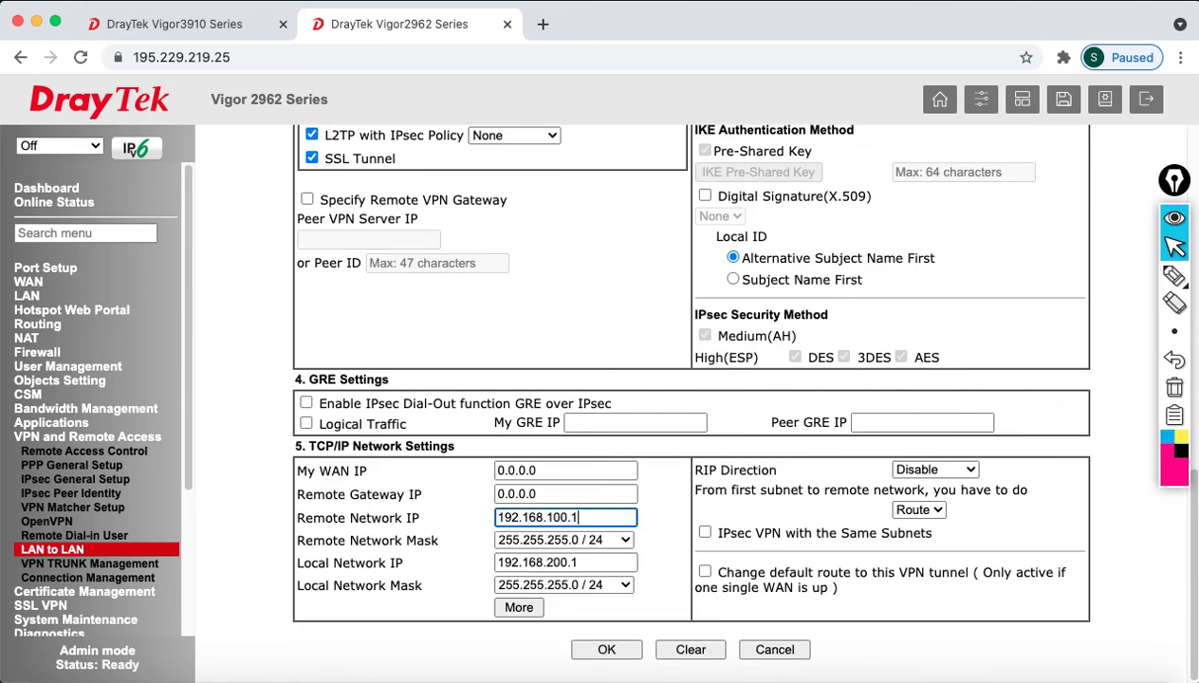
Add 192.168.20.1 with netmask 255.255.255.0 / 24 as an extra remote network
left_click(519, 608)
left_click(520, 282)
type("192.168.20.1")
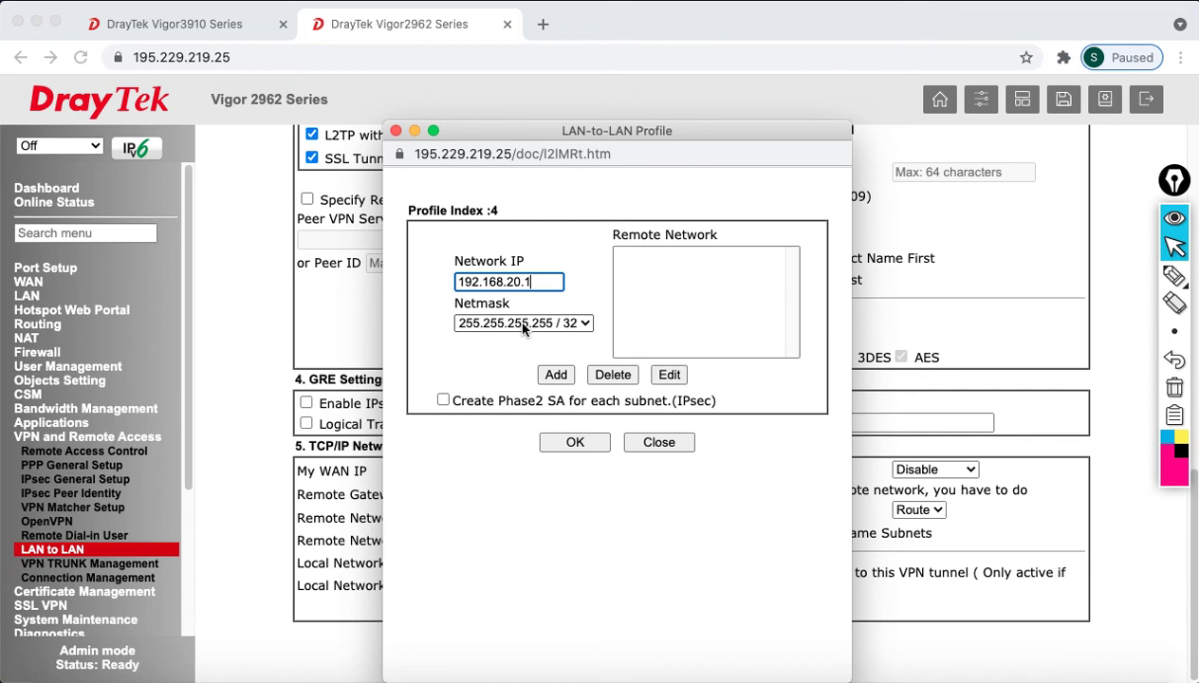
left_click(517, 323)
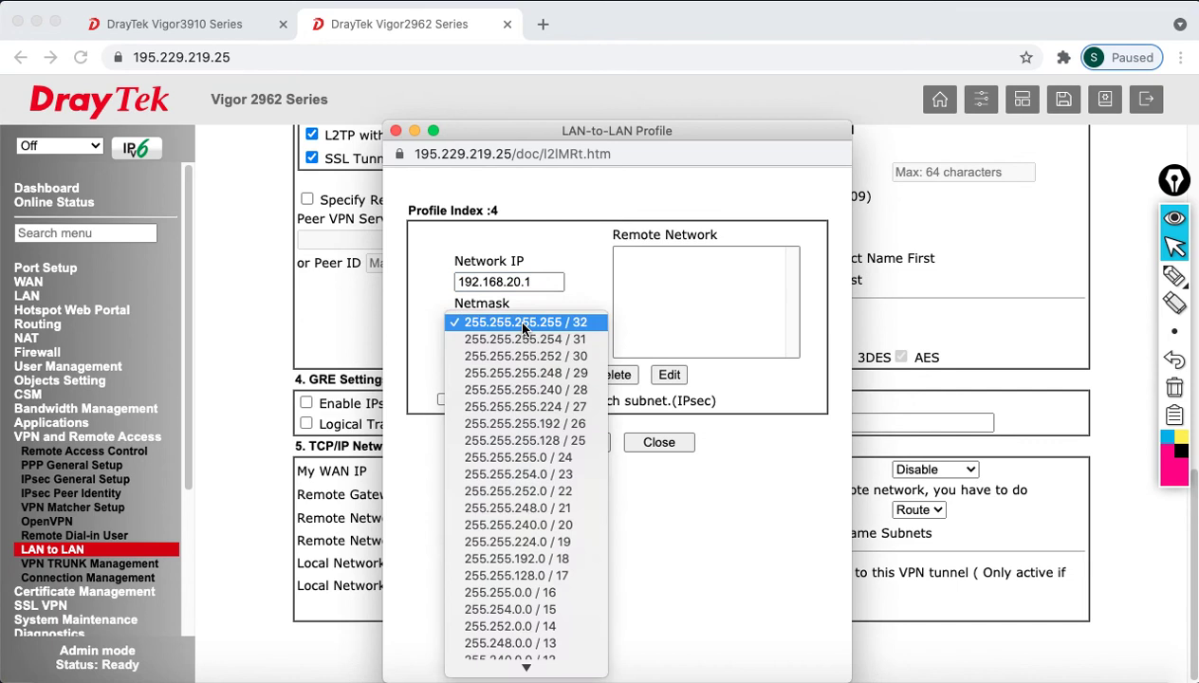
left_click(543, 459)
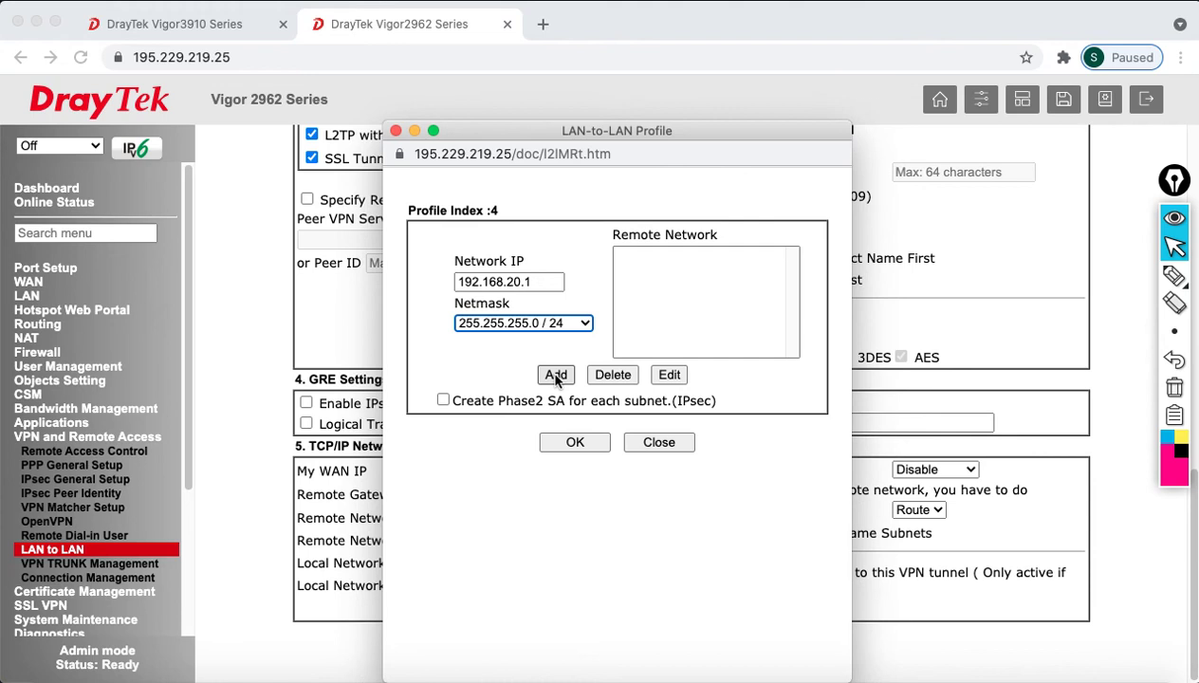
mouse_move(613, 130)
left_mouse_down()
mouse_move(846, 146)
mouse_move(607, 129)
left_mouse_up()
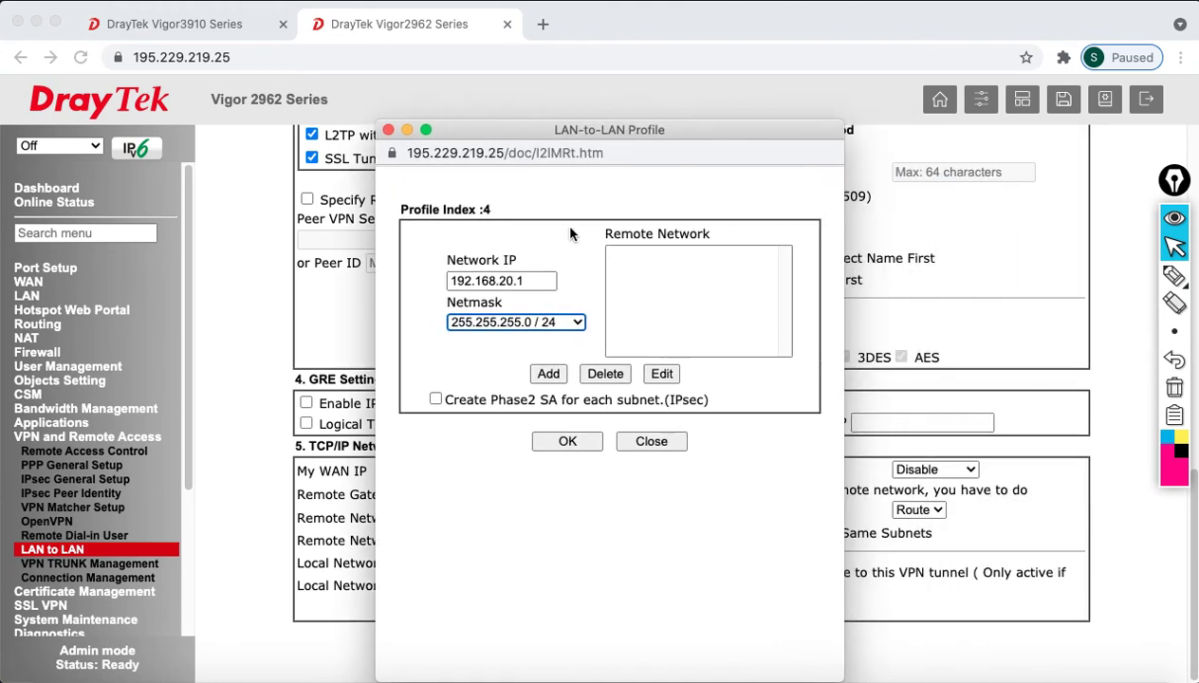
left_click(548, 374)
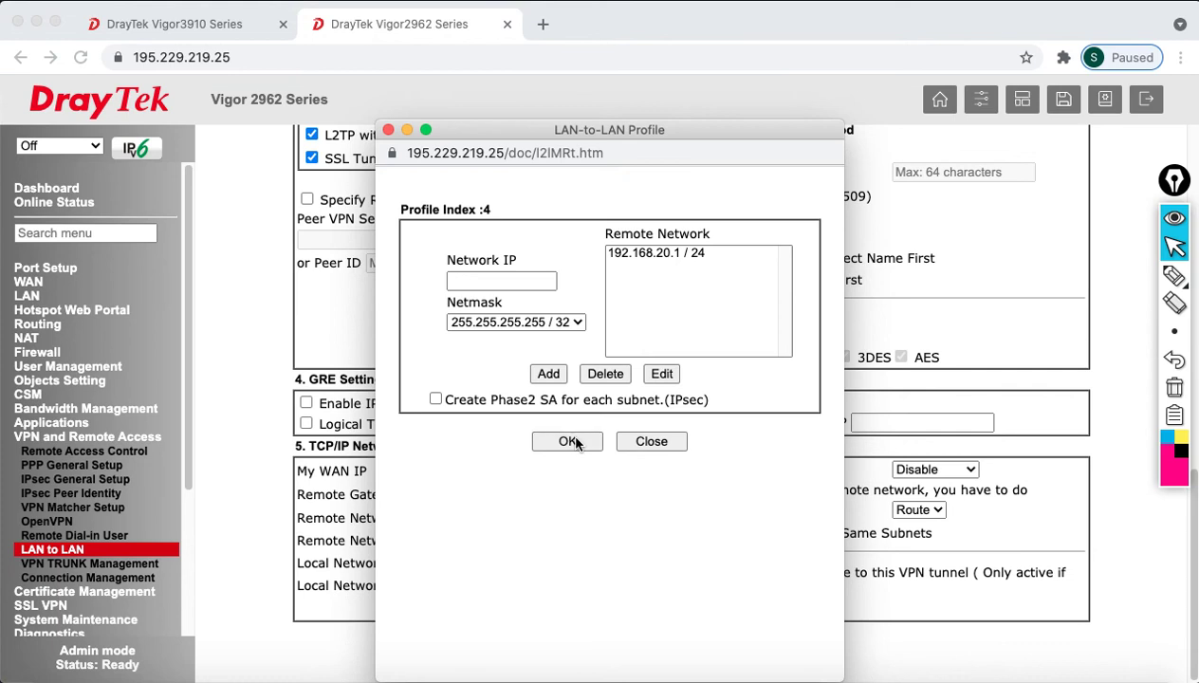
left_click(666, 442)
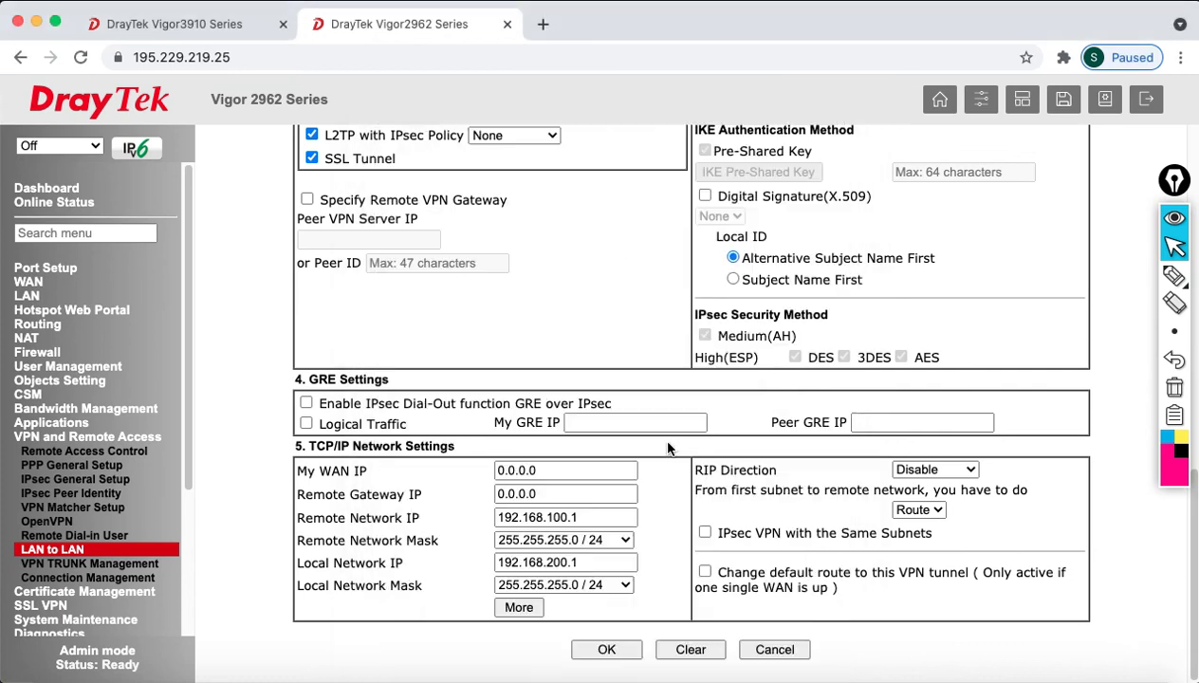
Save profile 4, TO_3915DMV, for 192.168.100.0/24 and confirm the LAN-to-LAN profile list
left_click(609, 653)
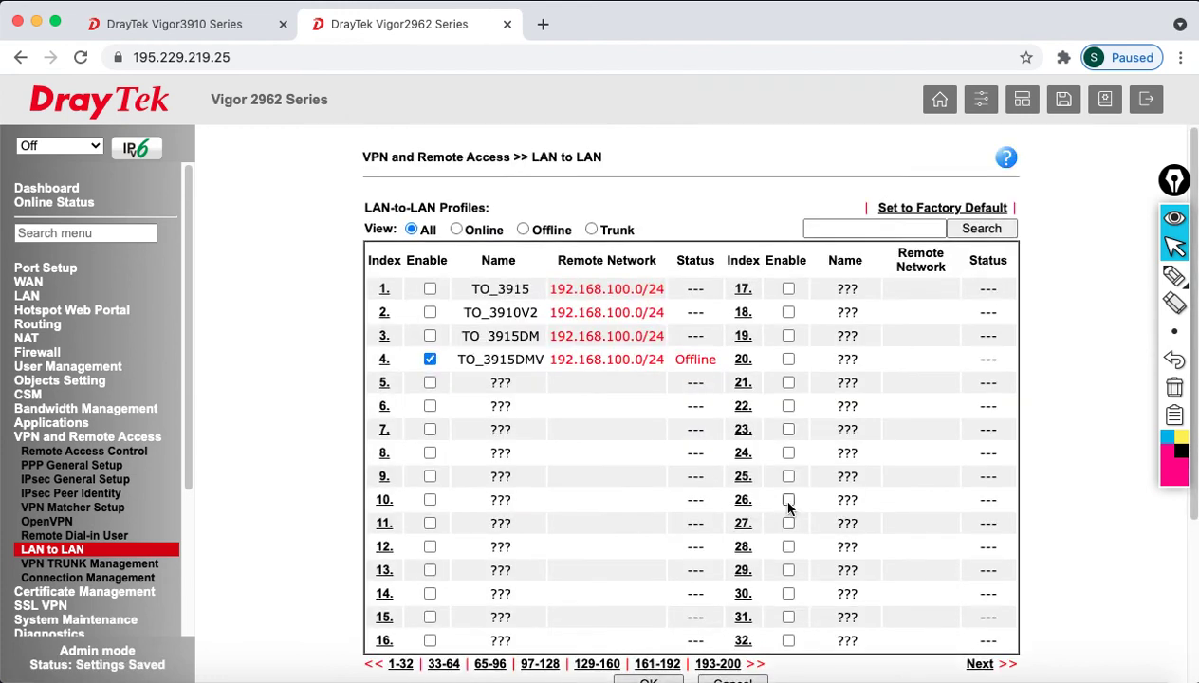
scroll(788, 507, "down", 3)
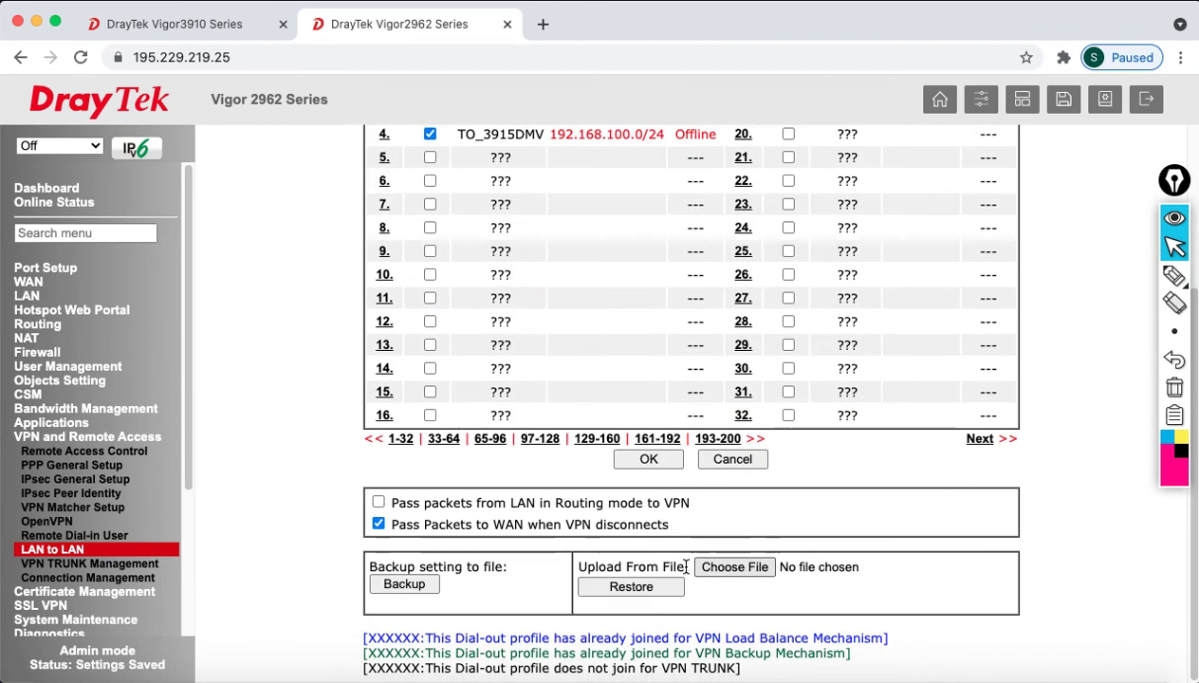
left_click(645, 460)
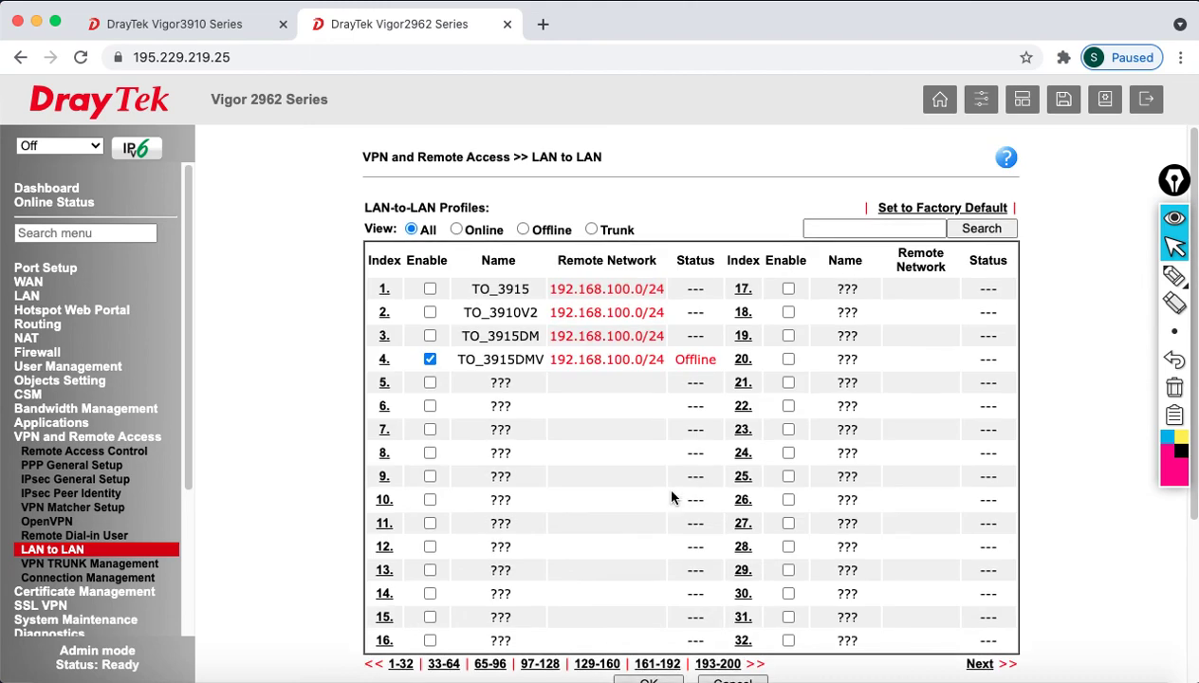
scroll(682, 503, "down", 2)
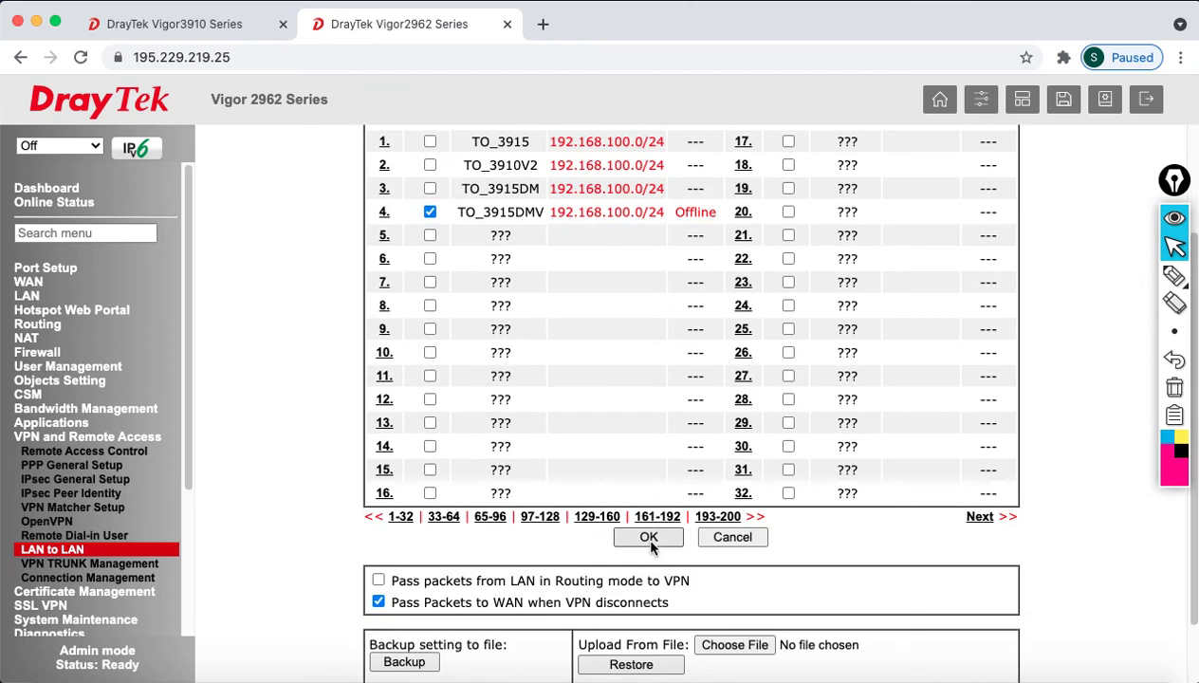
left_click(649, 539)
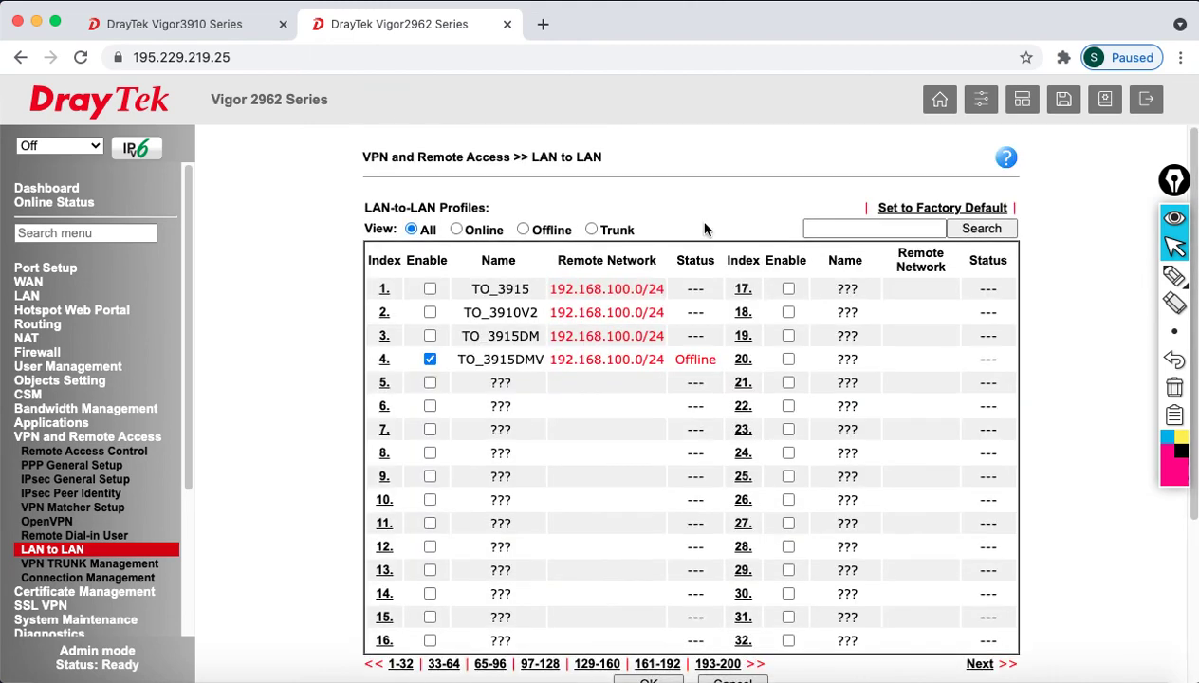
Dial the TO_3915DMV VPN to 195.229.219.5 in General Mode from Connection Management
left_click(111, 585)
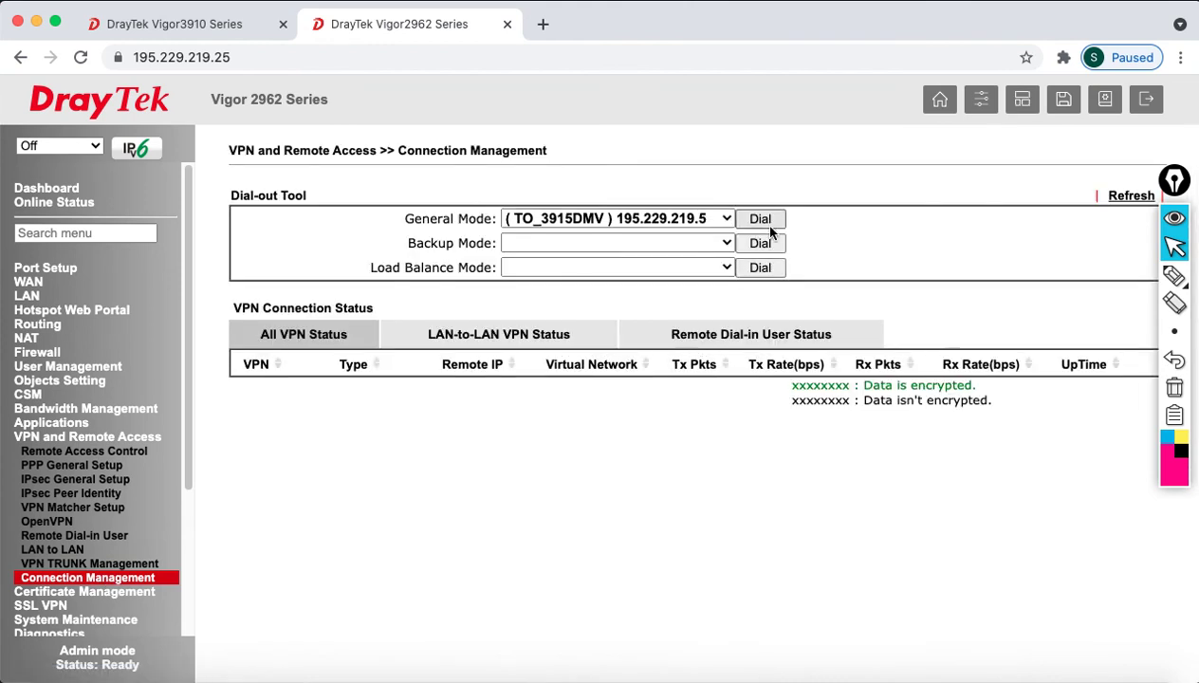
left_click(773, 224)
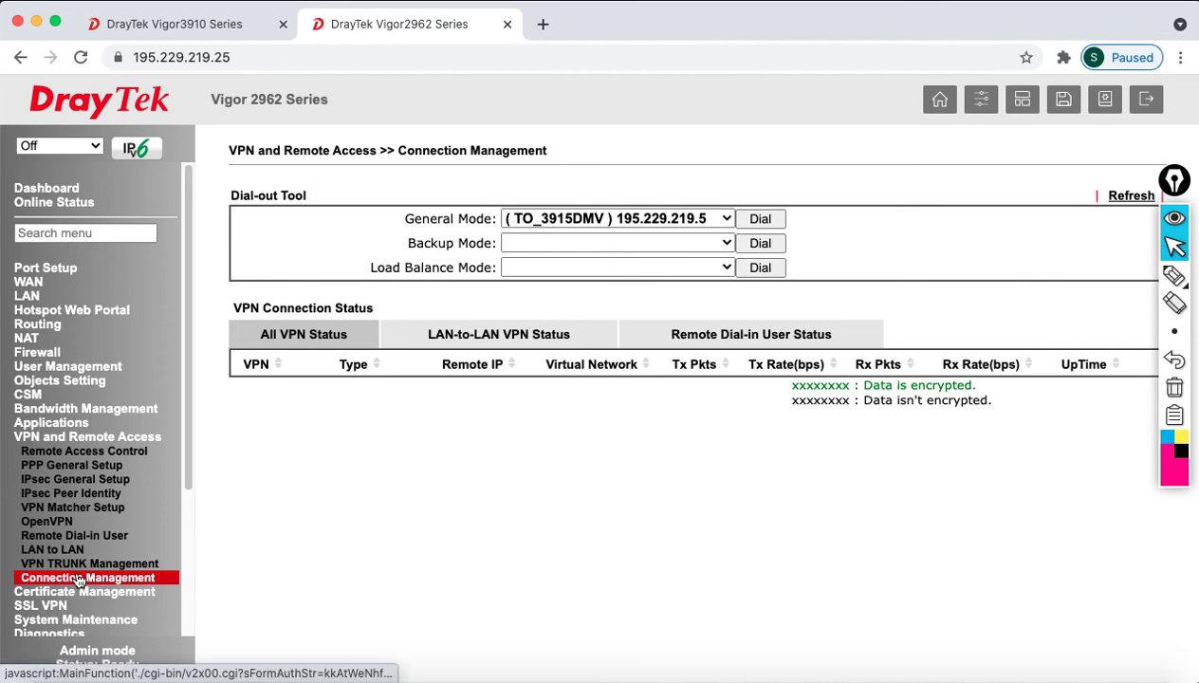
scroll(79, 580, "down", 3)
left_click(53, 472)
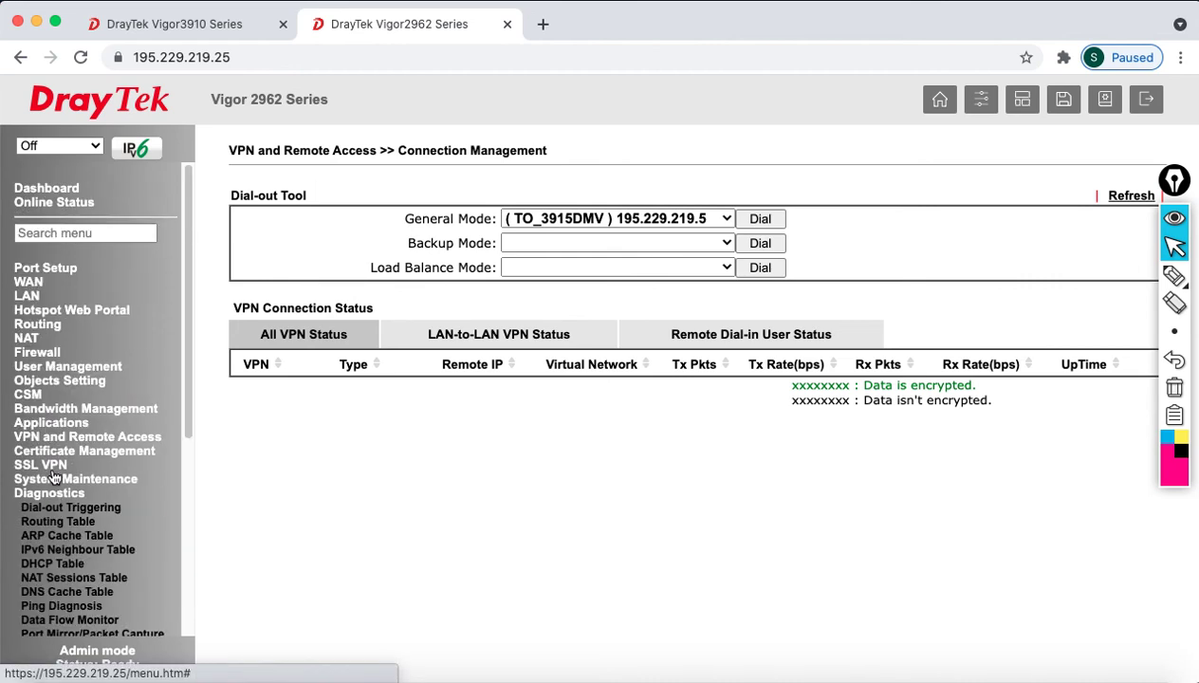
Start a Ping Diagnosis to 192.168.20.1 and accept the ten-second wait notice
left_click(88, 606)
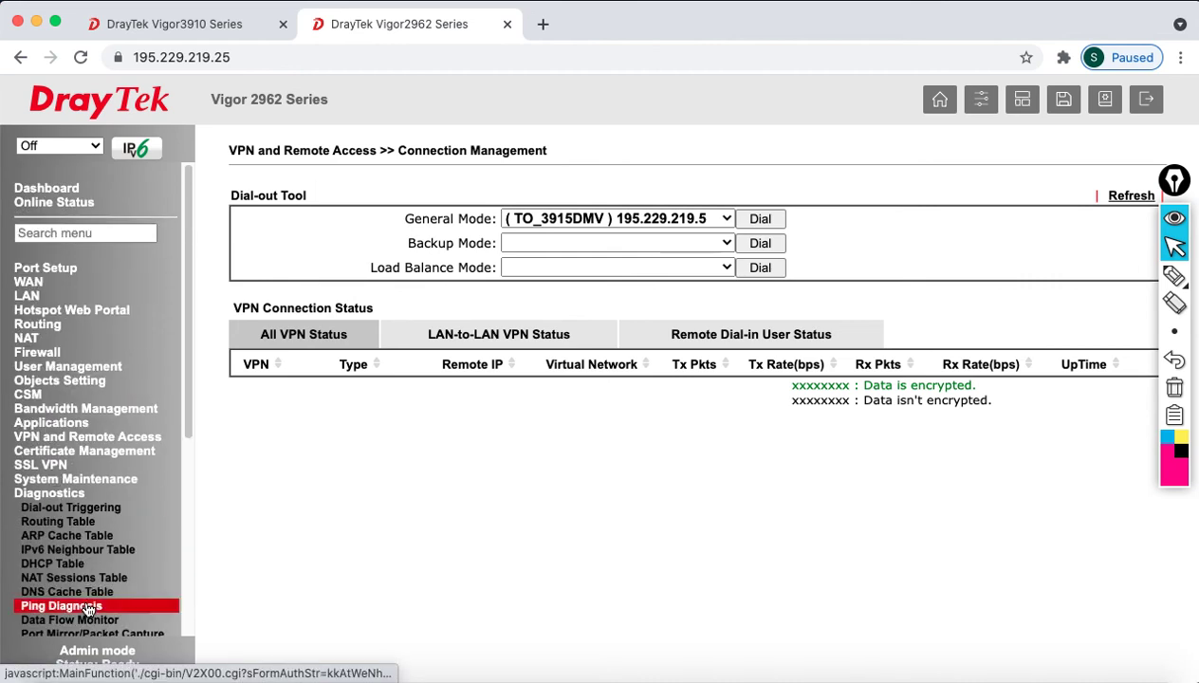
left_click(799, 275)
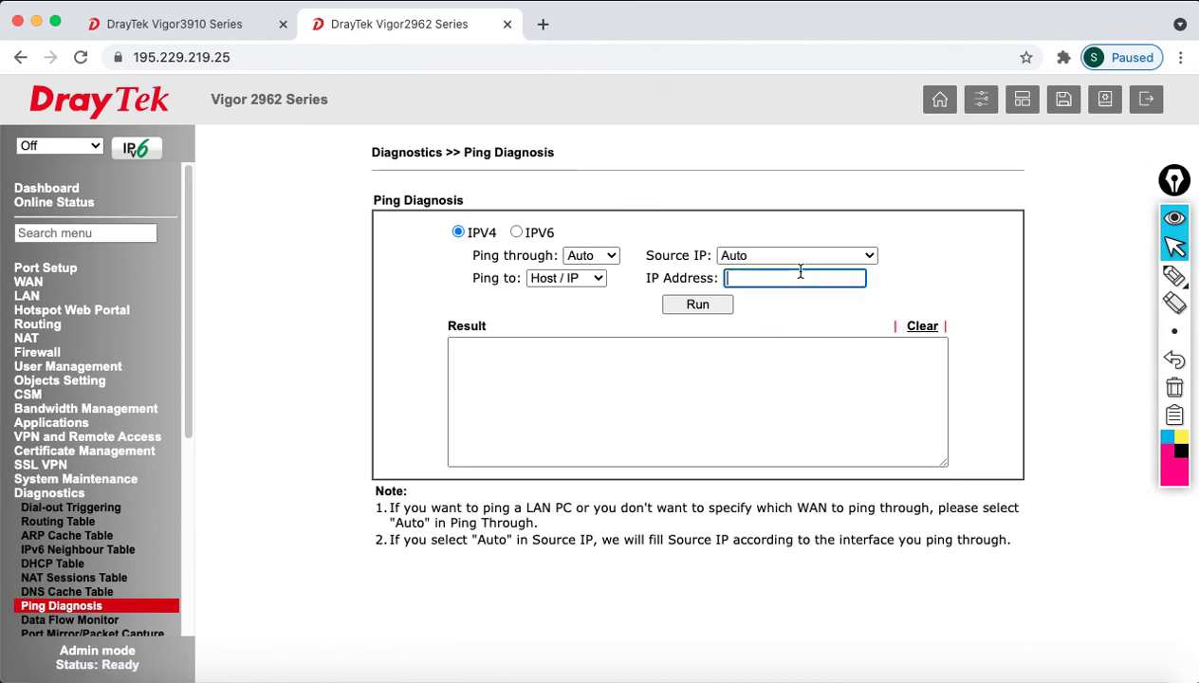
type("192.168.20")
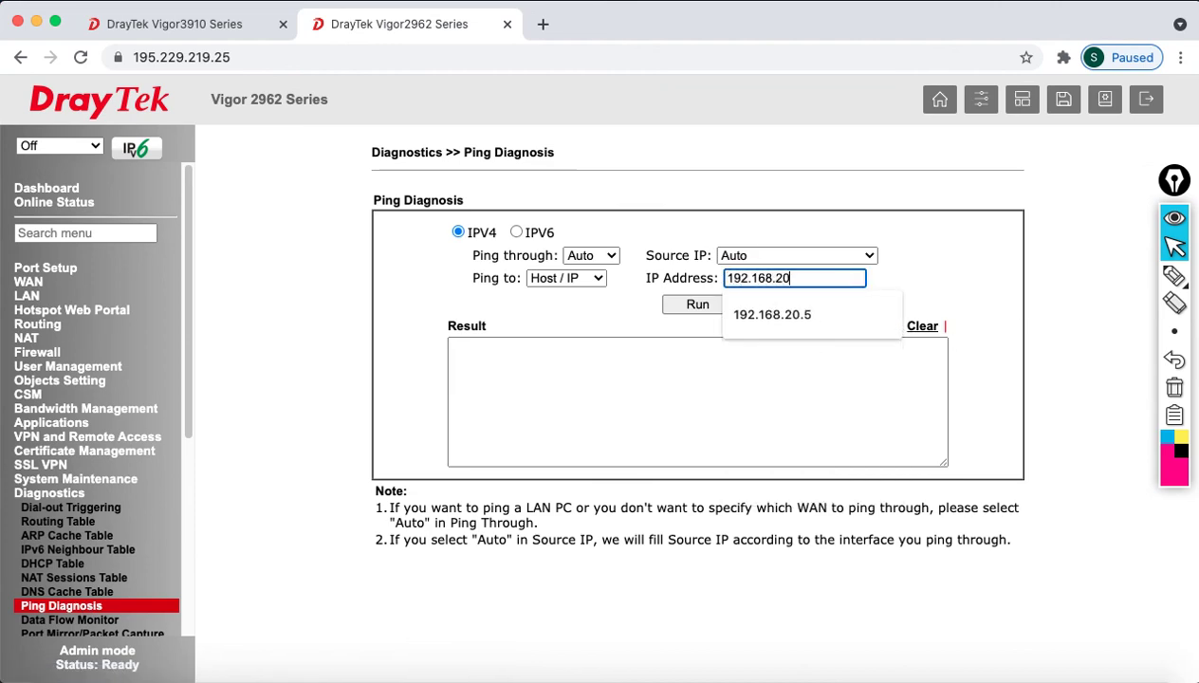
type(".1")
left_click(697, 304)
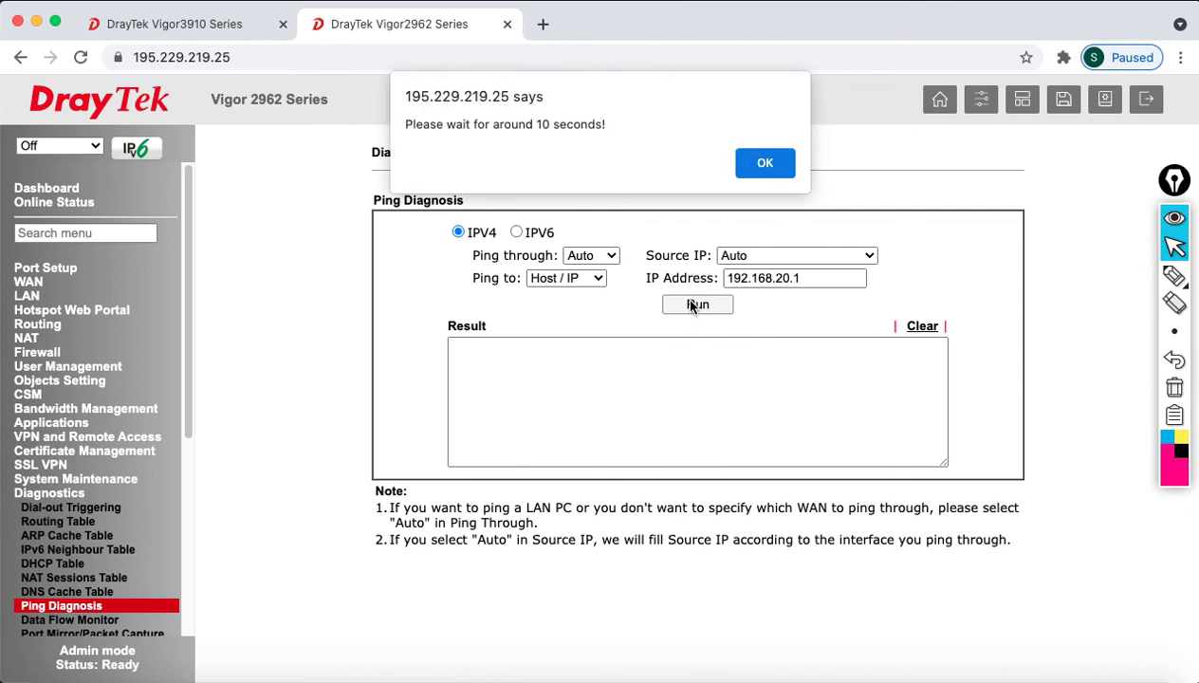
left_click(765, 165)
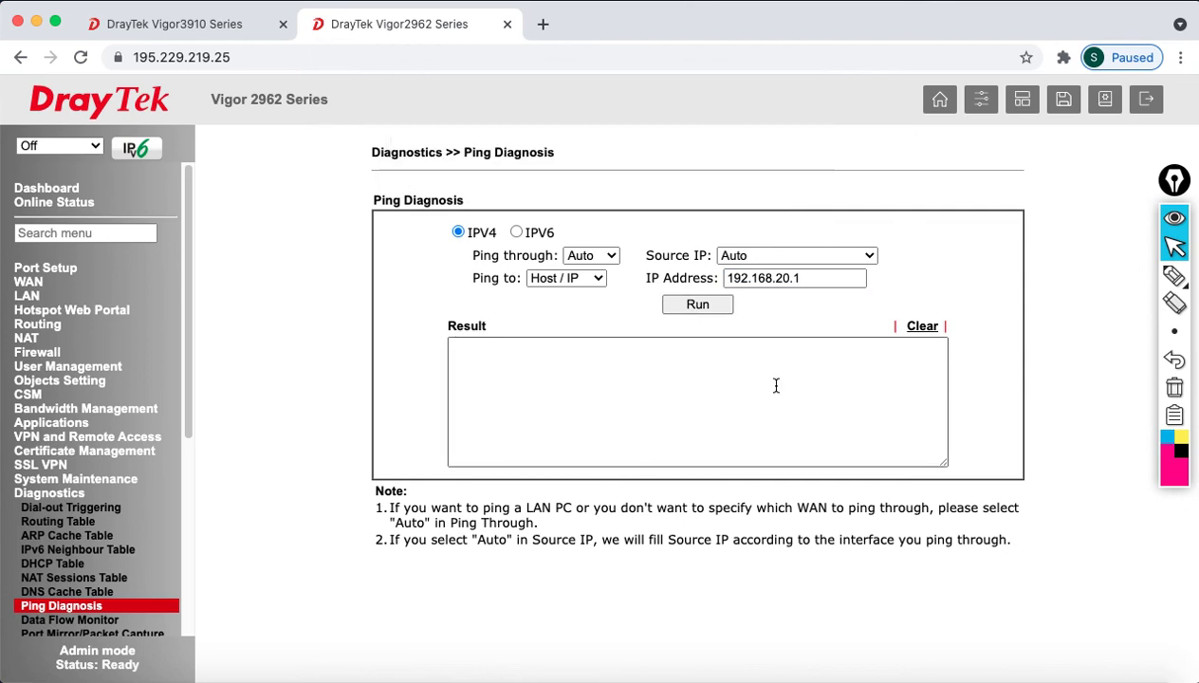
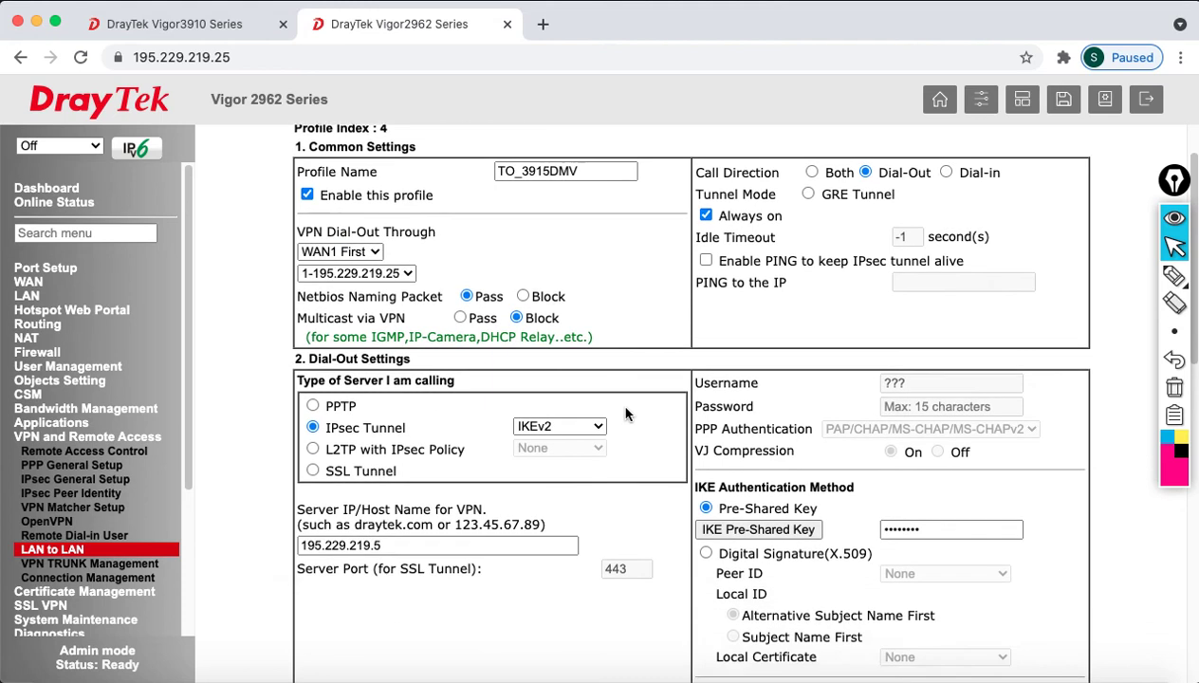
scroll(625, 413, "down", 6)
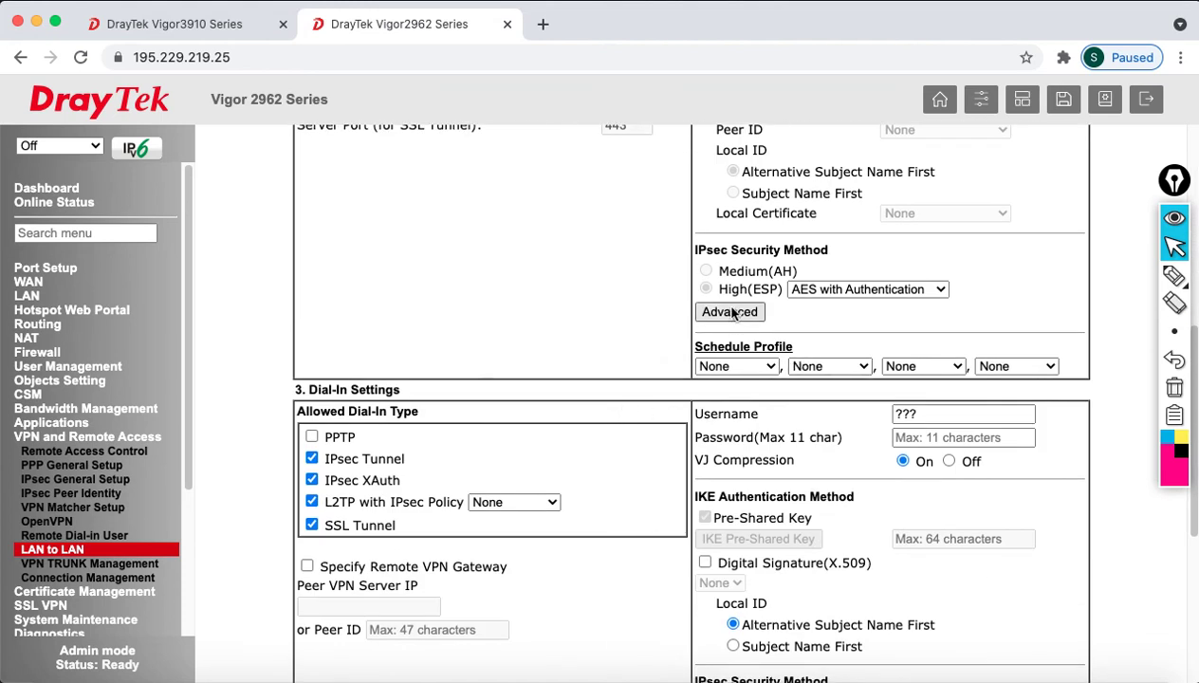
Review profile 4's IKE advanced settings, including local ID and phase 1/2 proposals, and close them
left_click(729, 312)
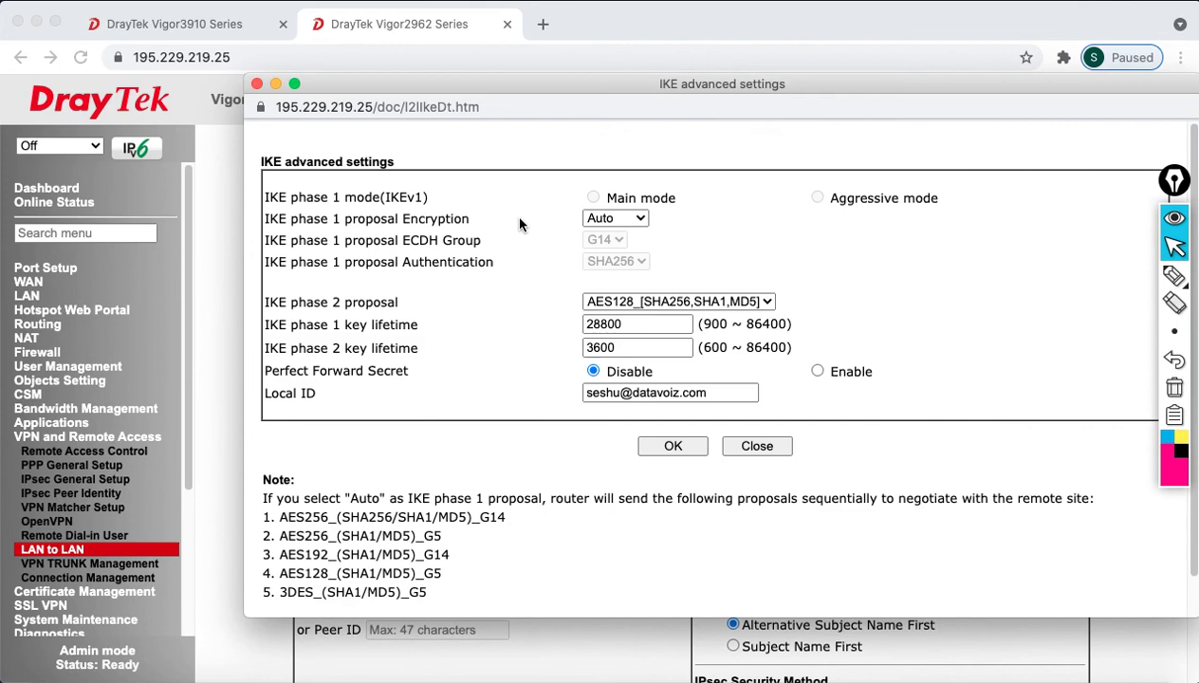
left_click_drag(723, 392, 528, 397)
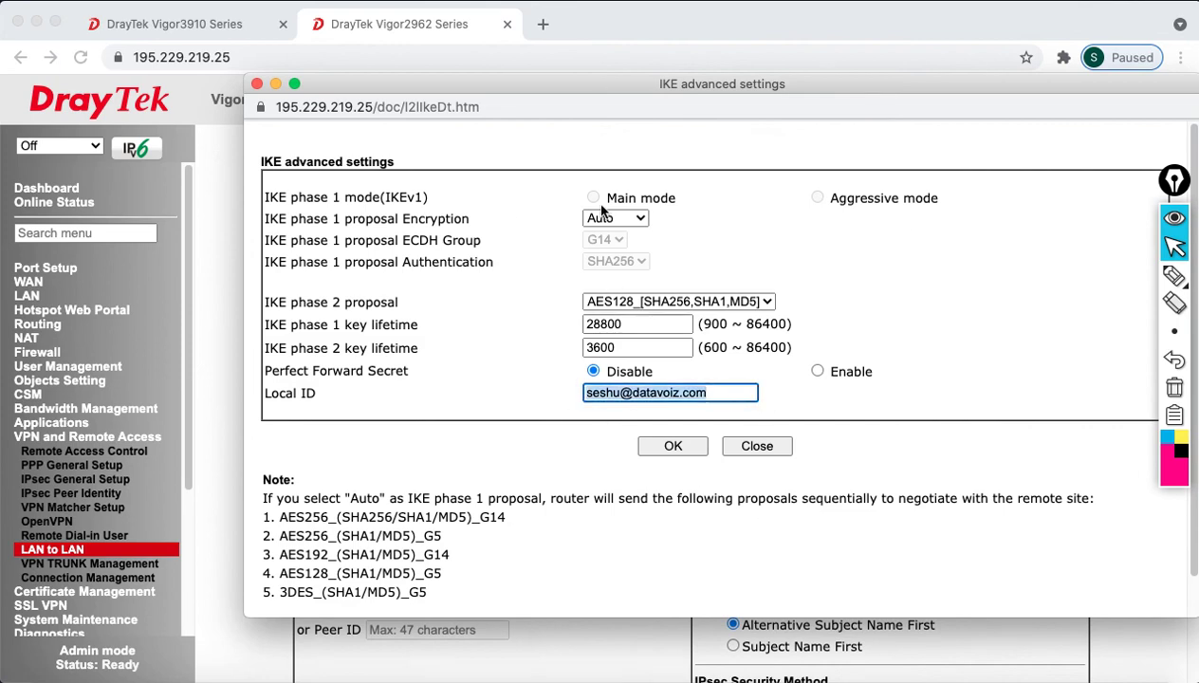
left_click_drag(525, 195, 930, 291)
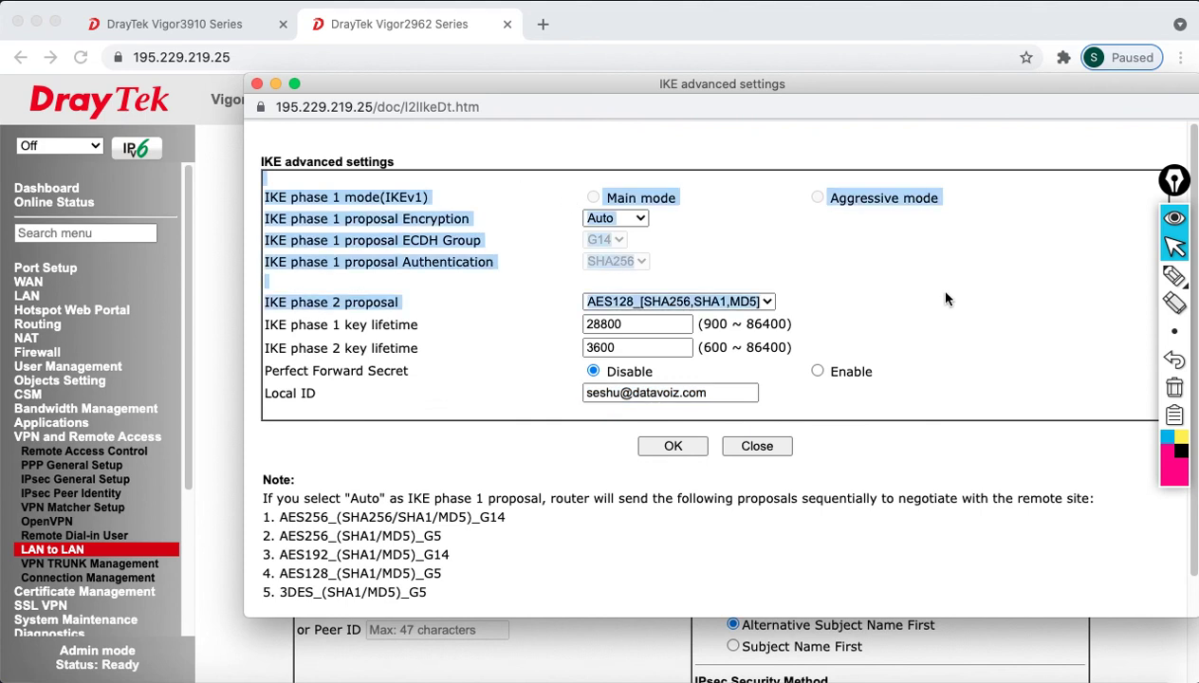
left_click(963, 251)
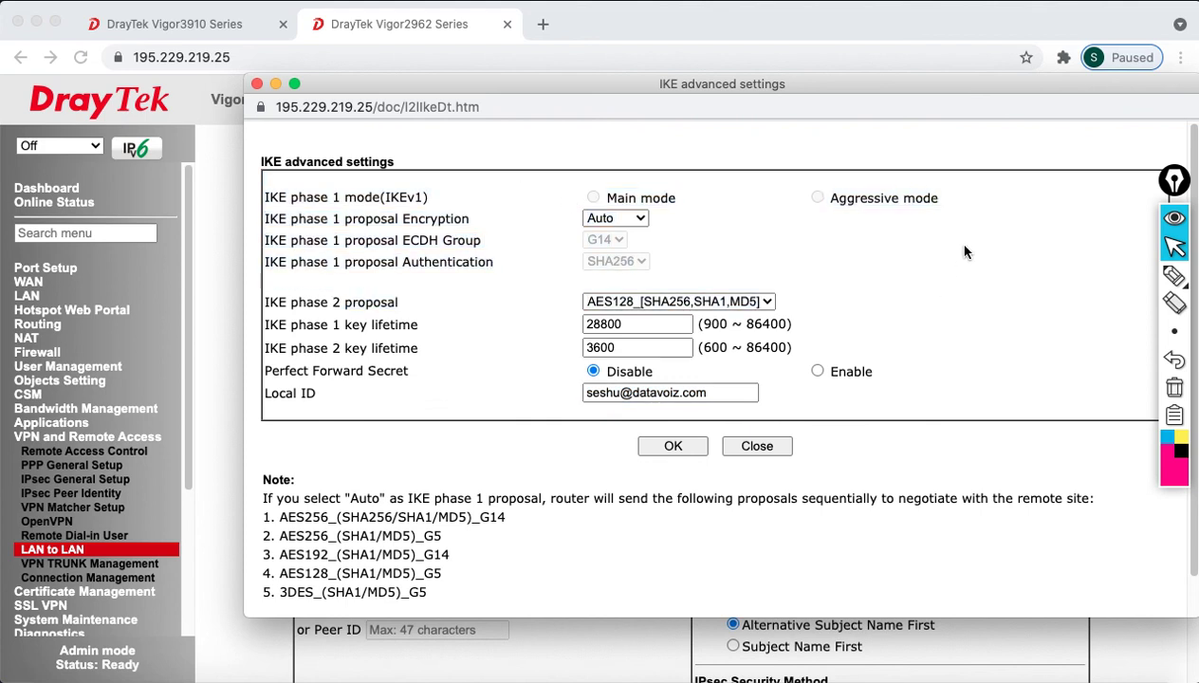
left_click(668, 447)
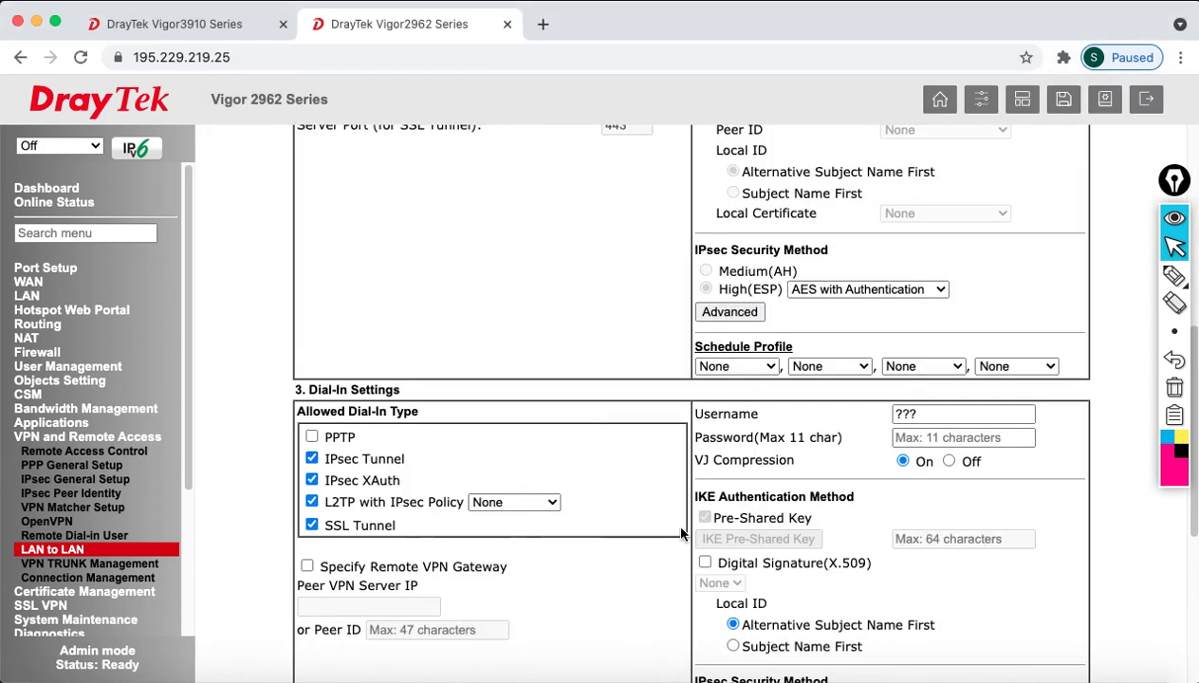
Check profile 4's additional remote networks, save the profile, and apply the LAN-to-LAN list
scroll(680, 533, "down", 5)
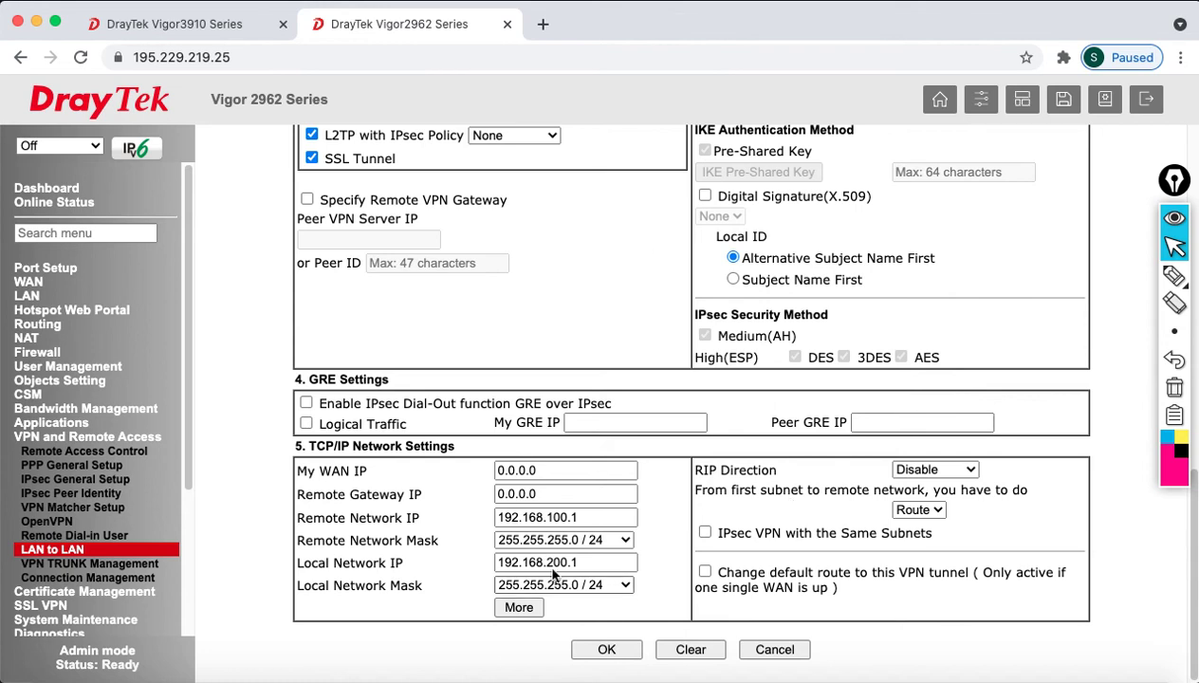
left_click(519, 607)
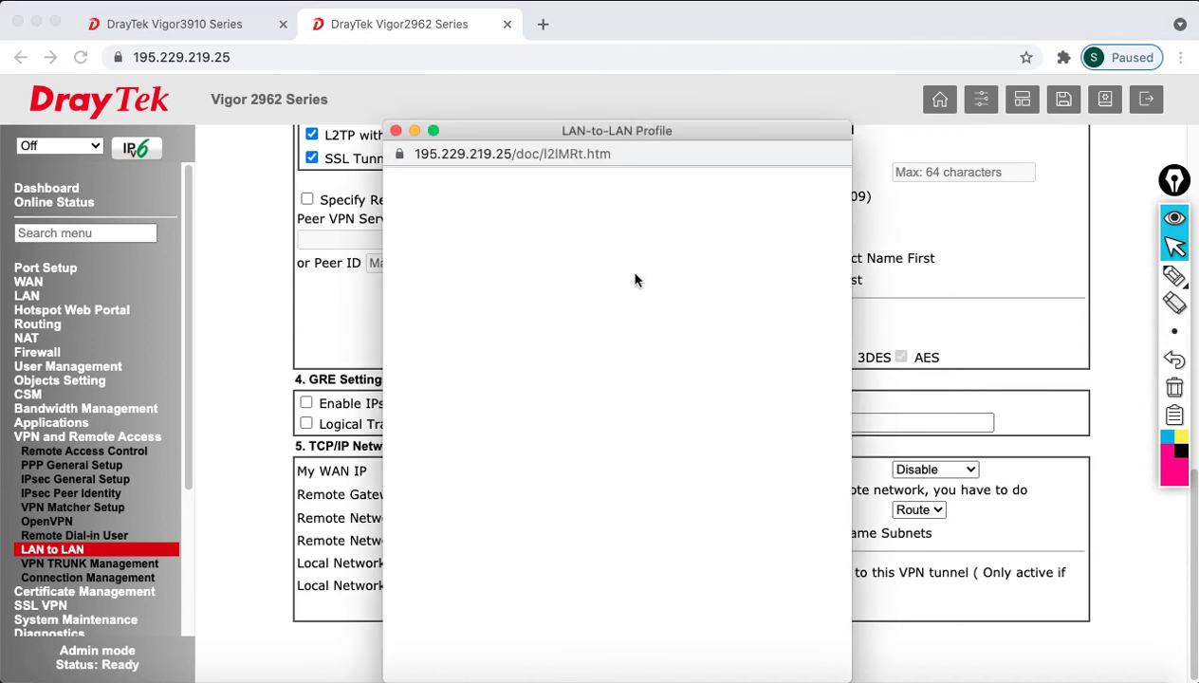
left_click(658, 443)
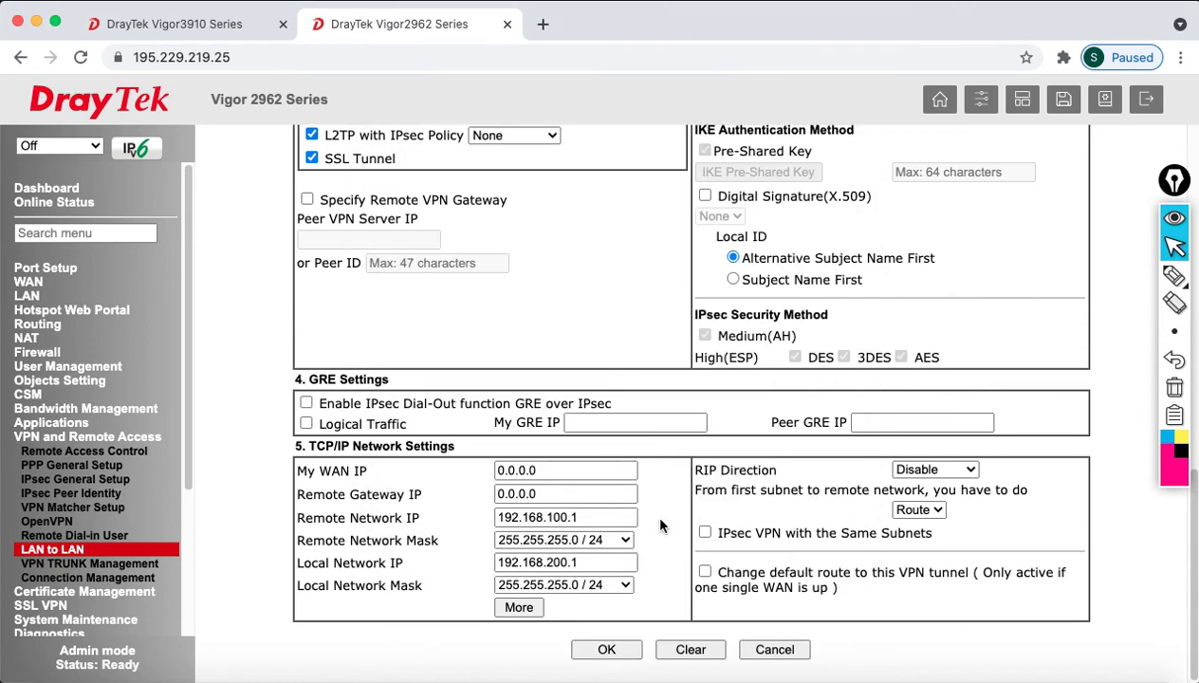
left_click(630, 654)
scroll(655, 550, "down", 3)
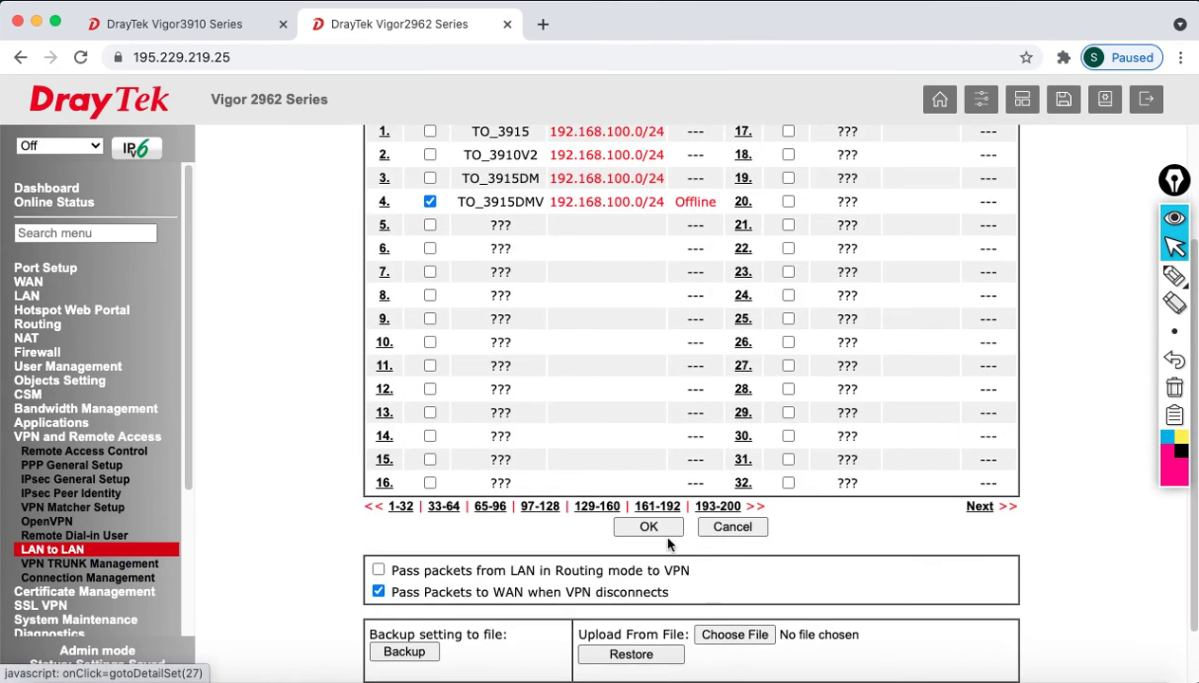
left_click(649, 528)
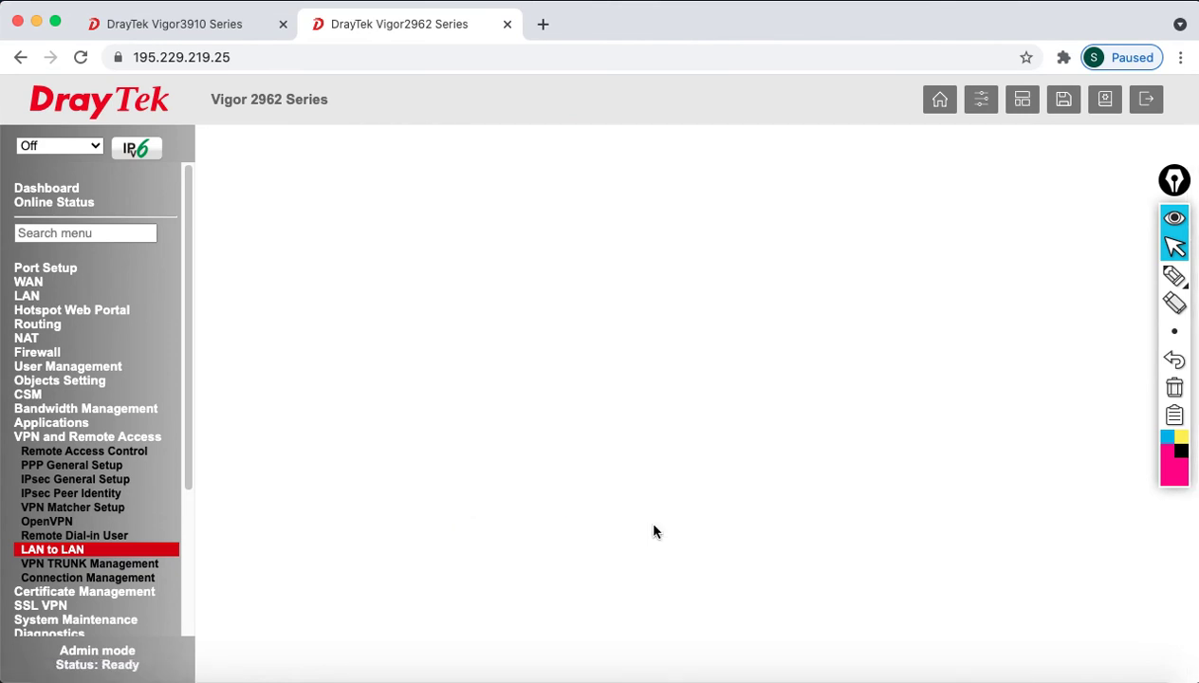
Open the Vigor3910's profile 4 TO_2962DMV, comparing it against the Vigor2962's profile 4
left_click(157, 24)
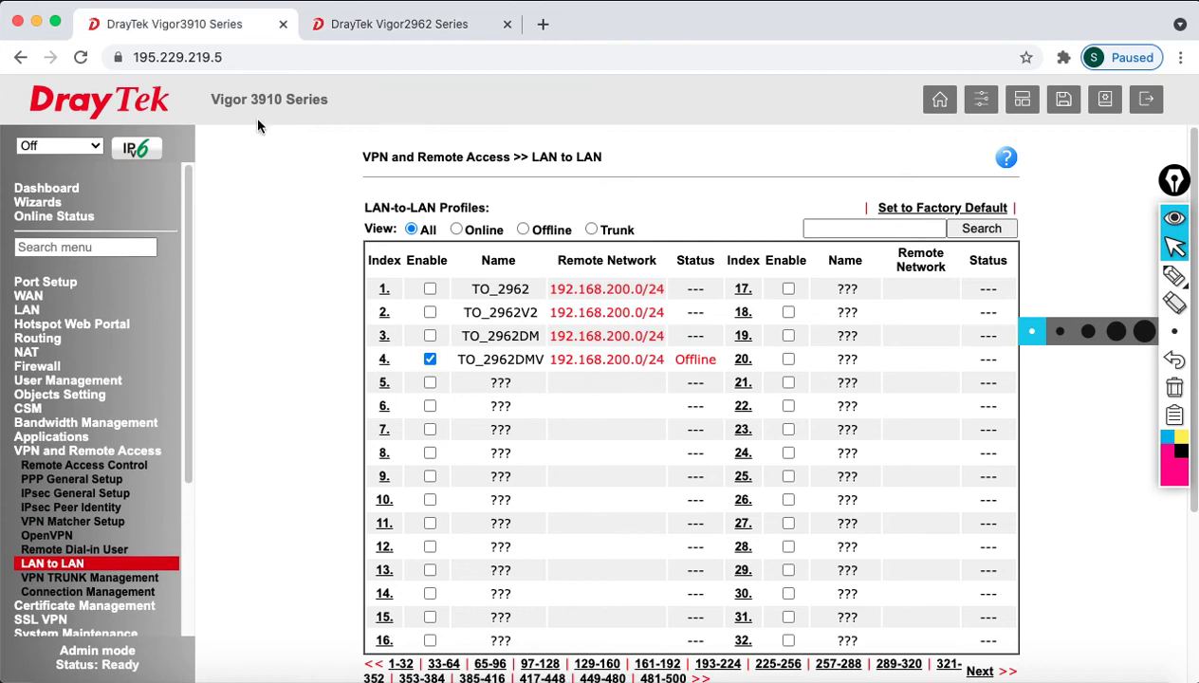
left_click(384, 359)
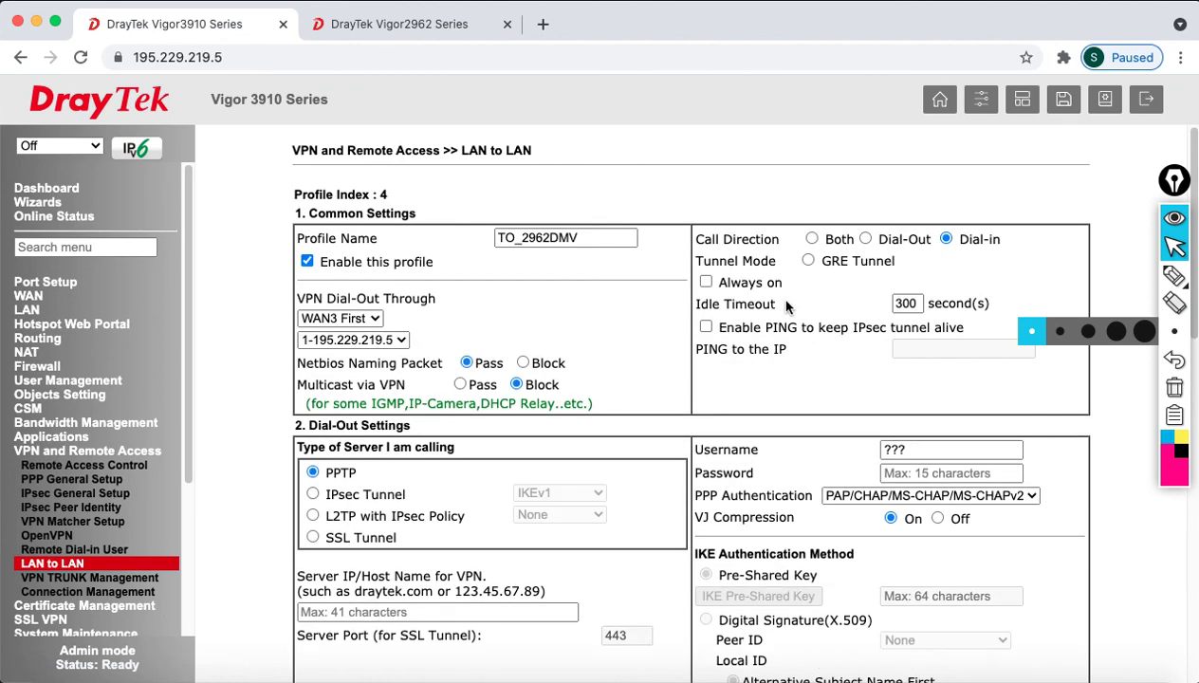
left_click(389, 26)
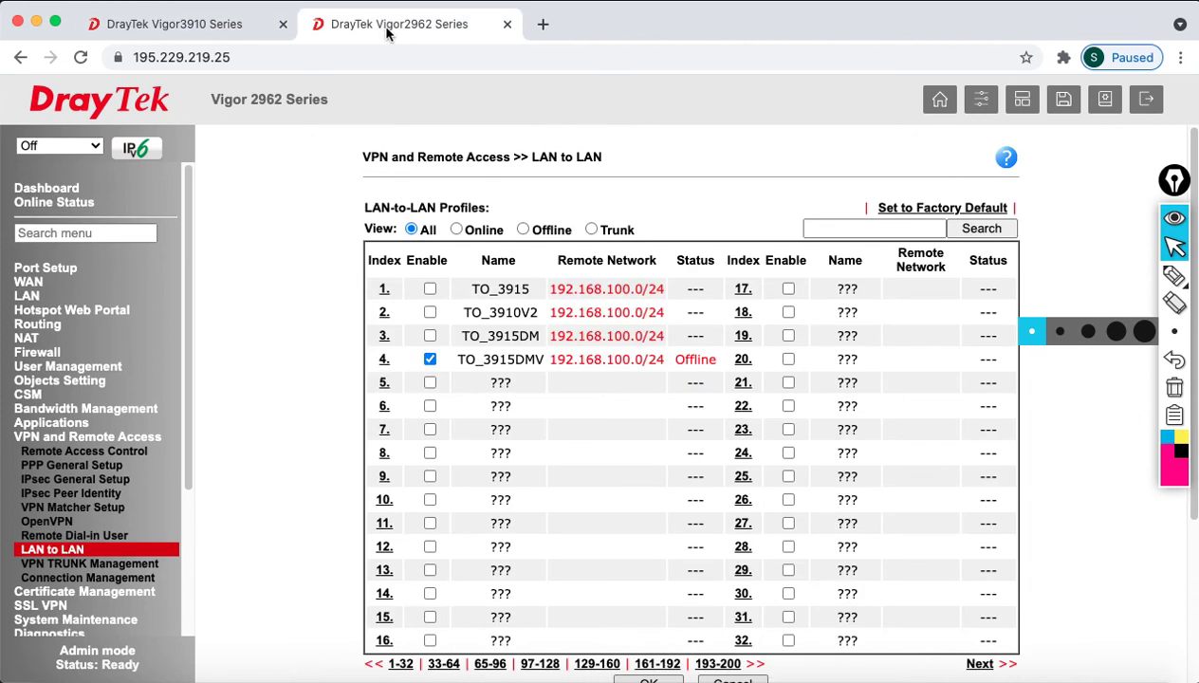
left_click(384, 362)
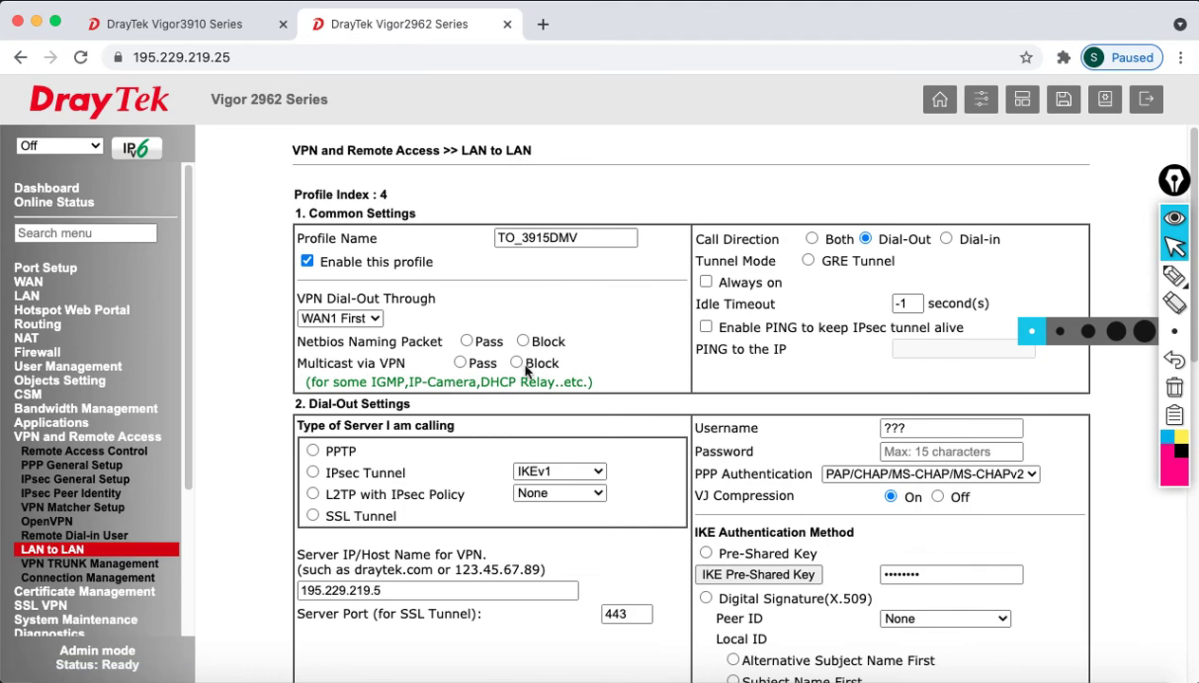
left_click(142, 23)
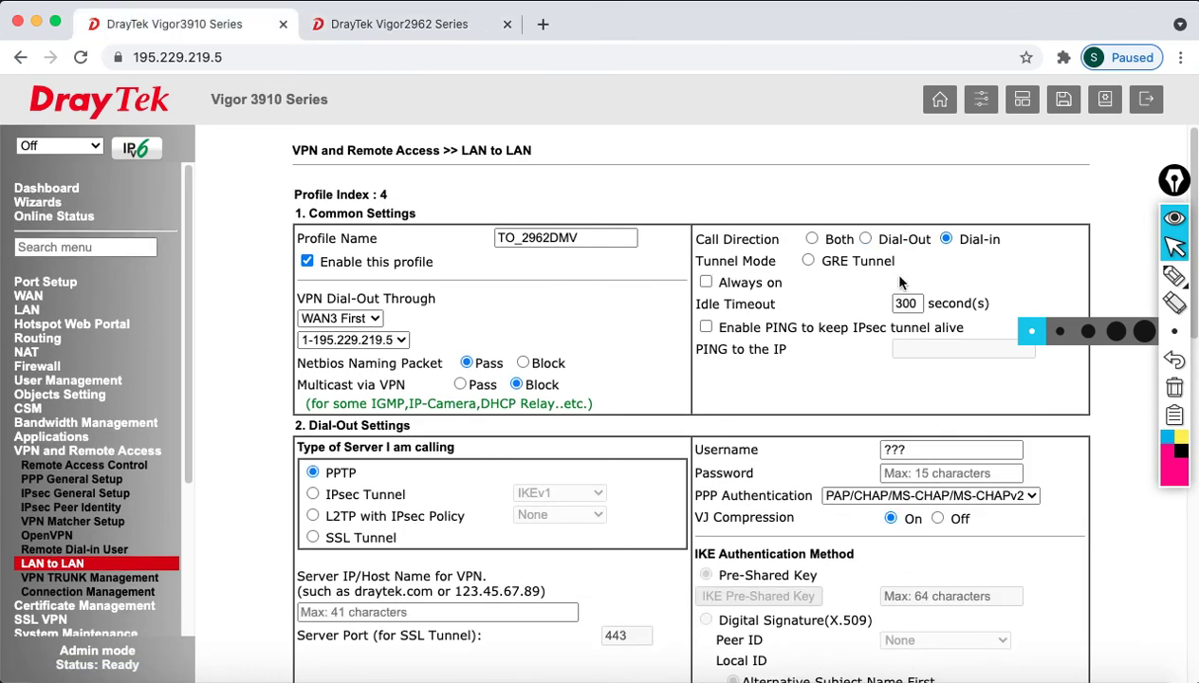
scroll(675, 508, "down", 3)
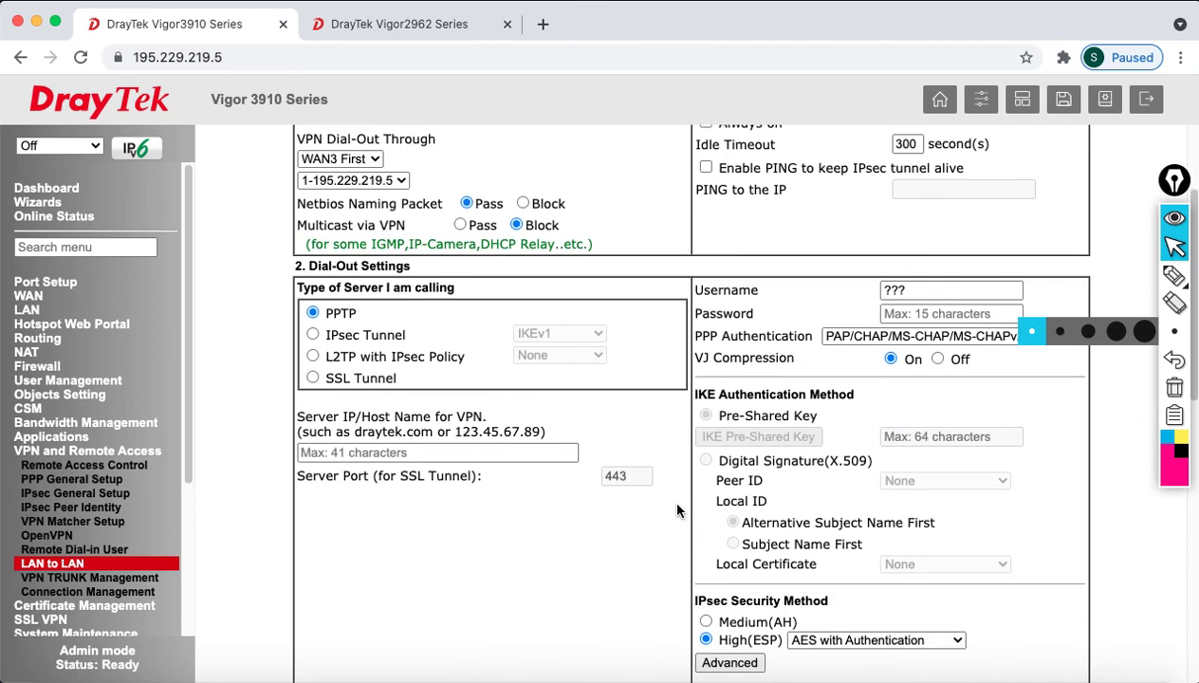
scroll(677, 510, "down", 6)
scroll(676, 510, "down", 2)
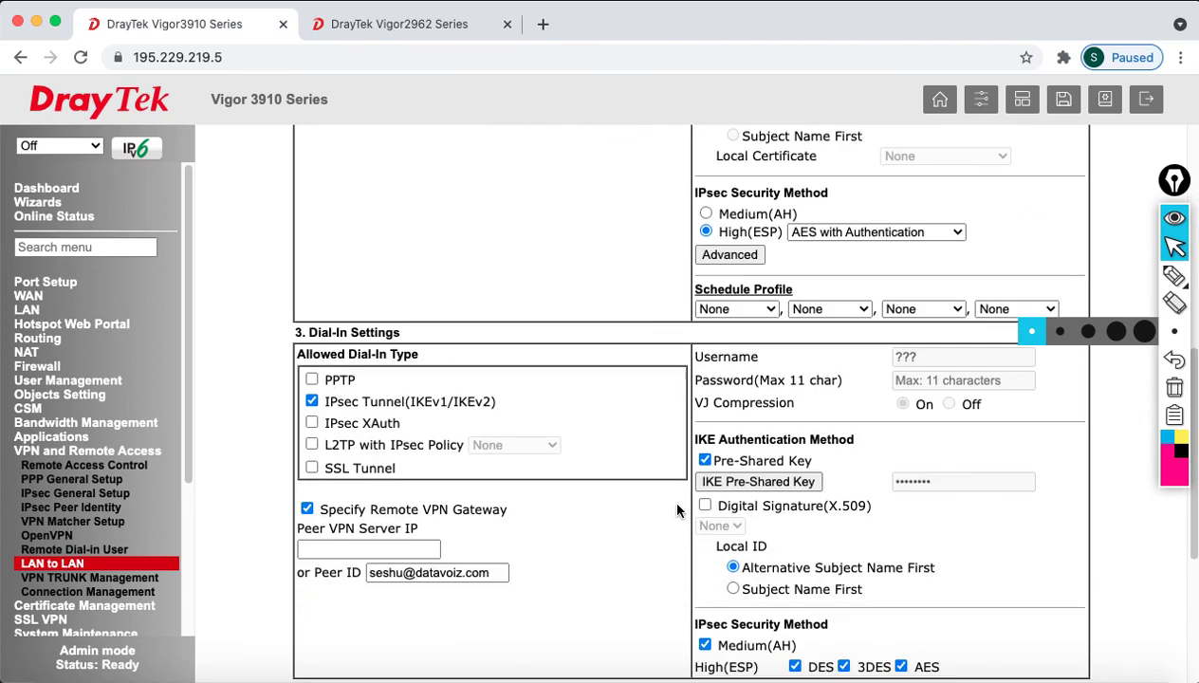
scroll(765, 484, "down", 2)
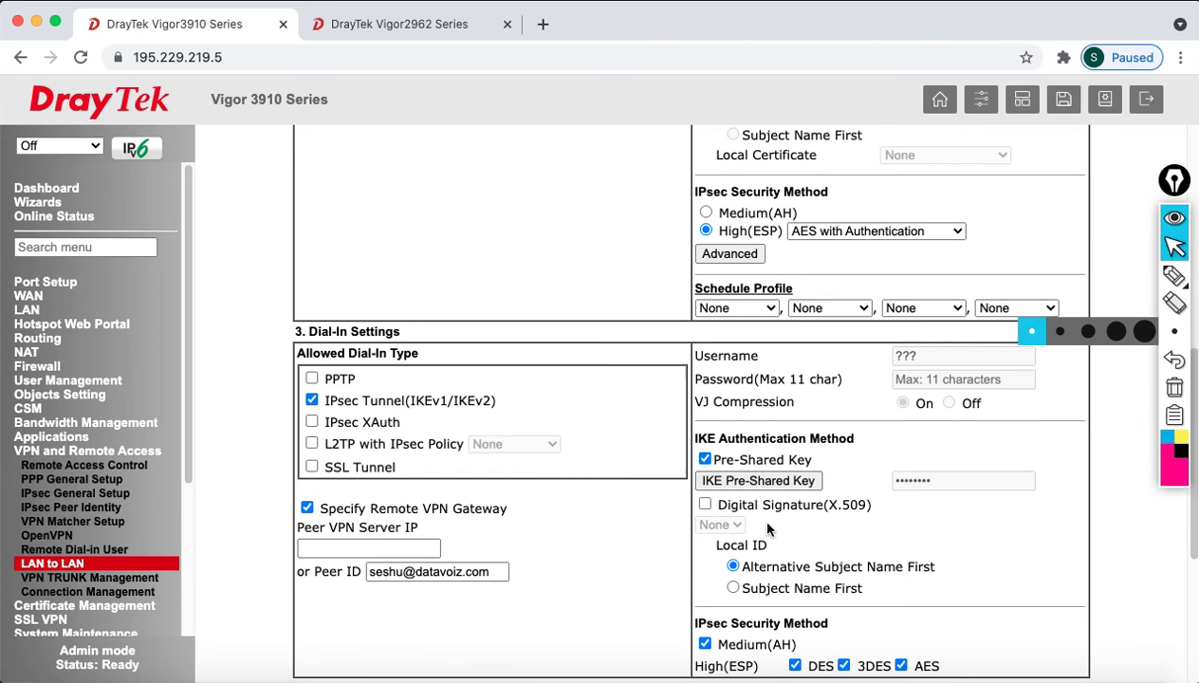
triple_click(502, 479)
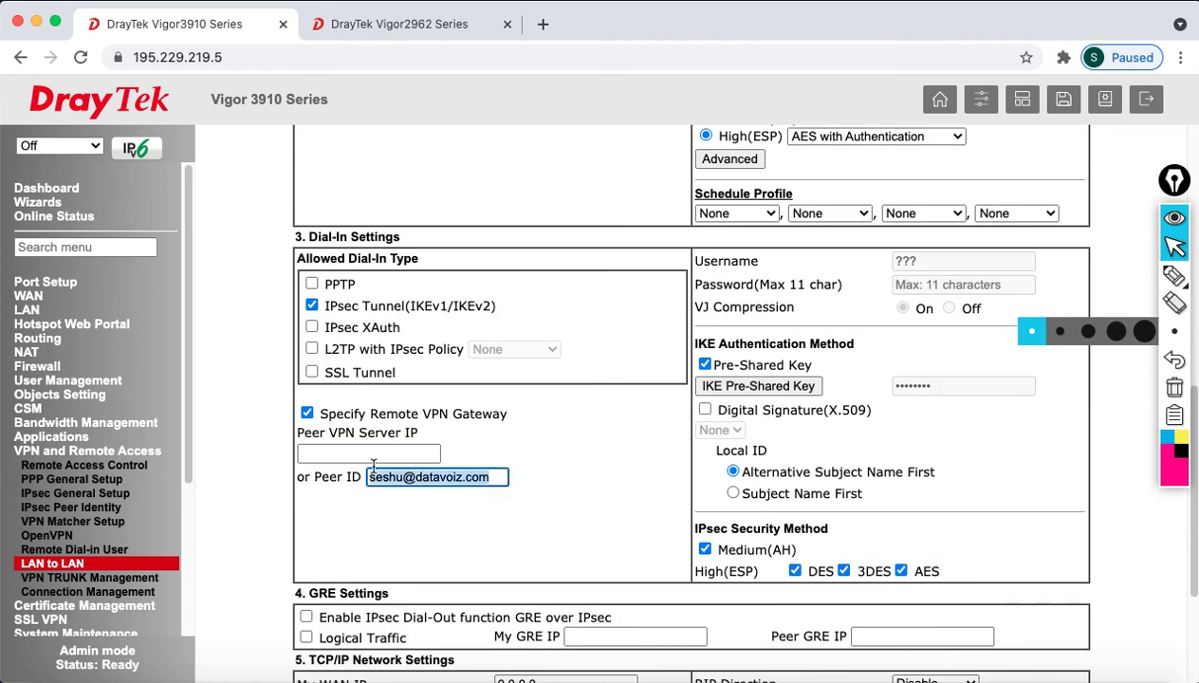
left_click(505, 523)
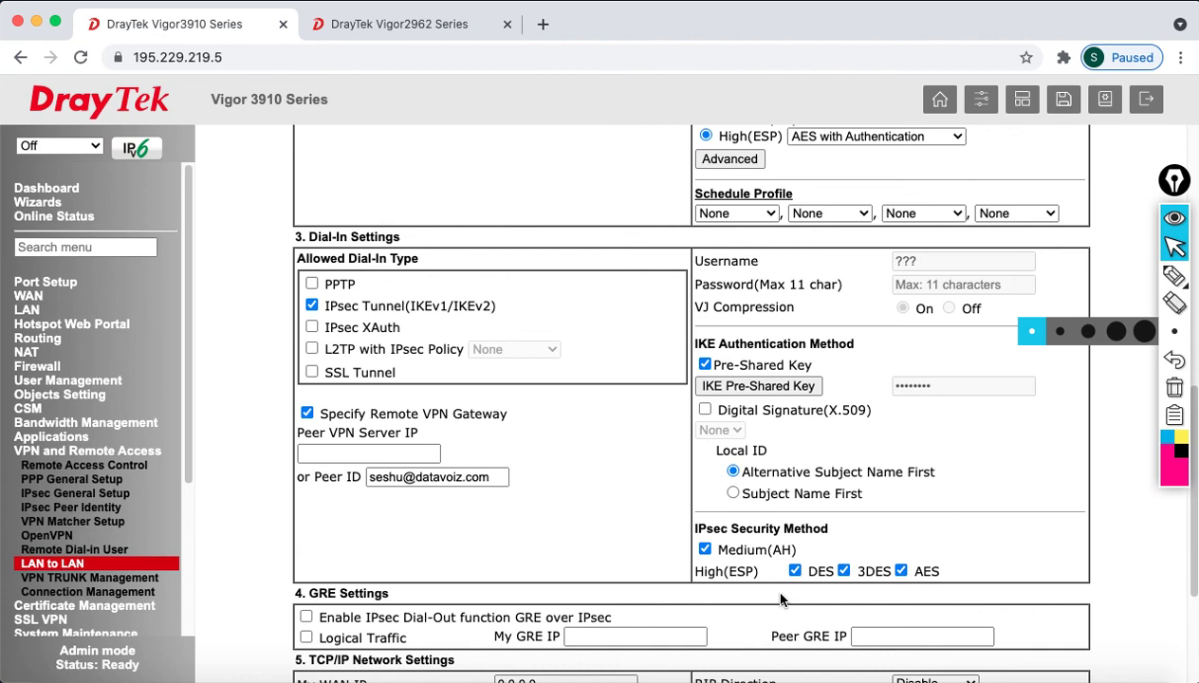
scroll(778, 575, "down", 5)
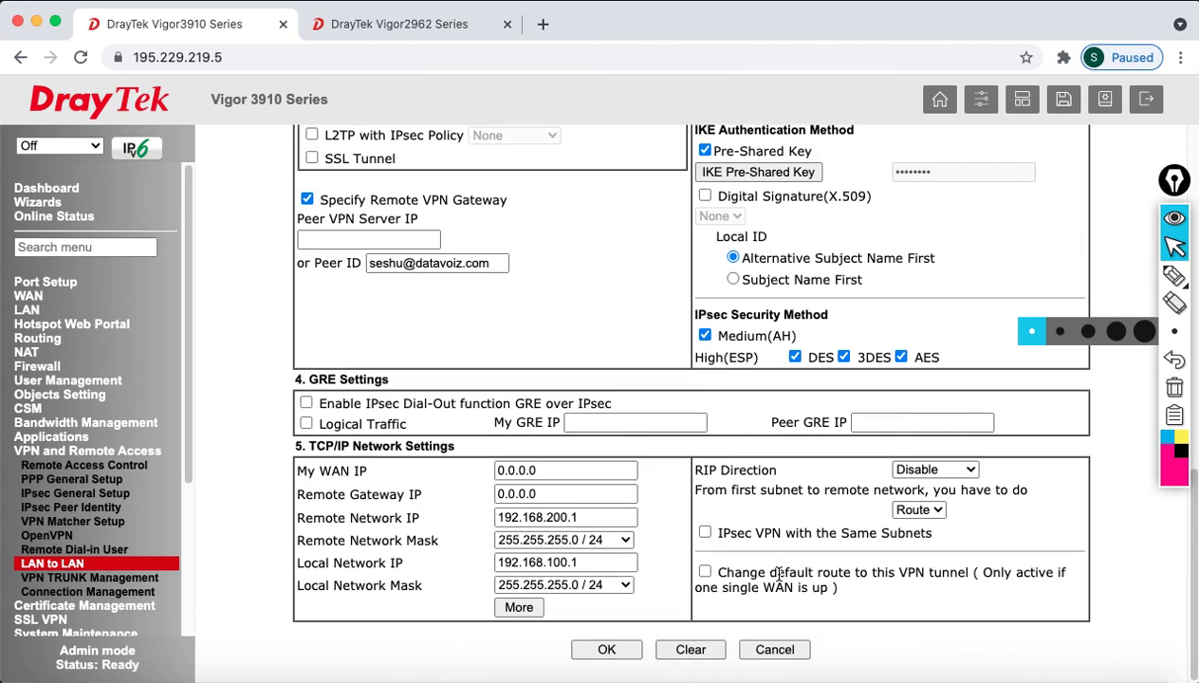
left_click(519, 607)
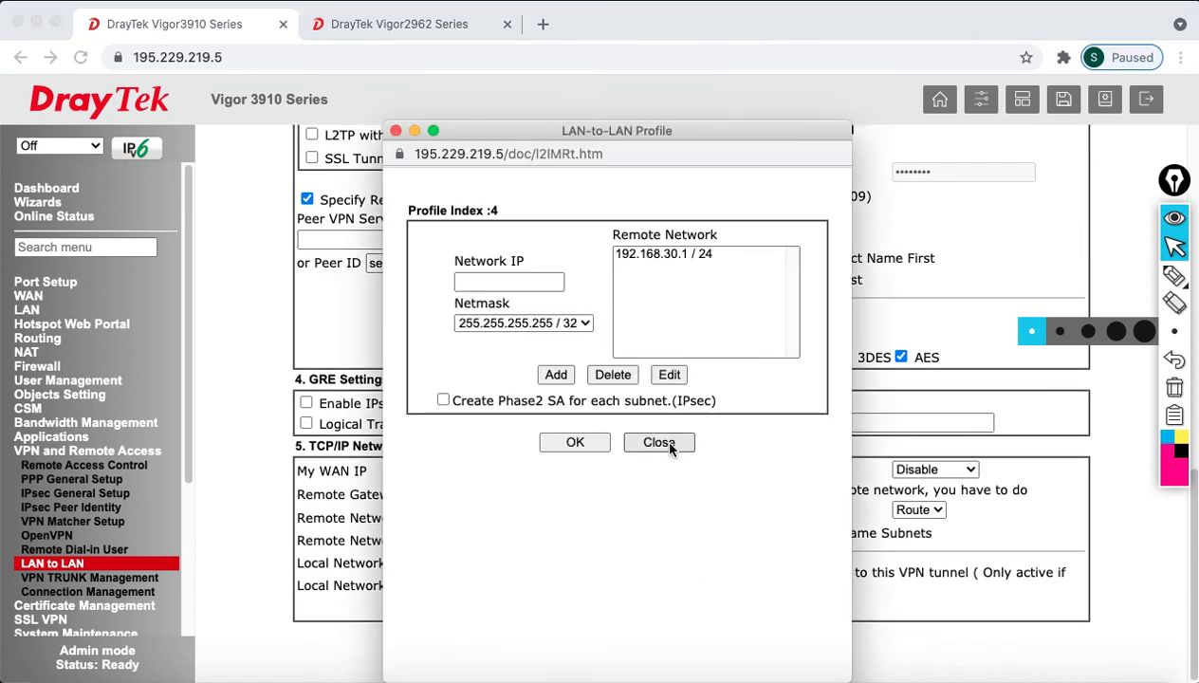
left_click(664, 443)
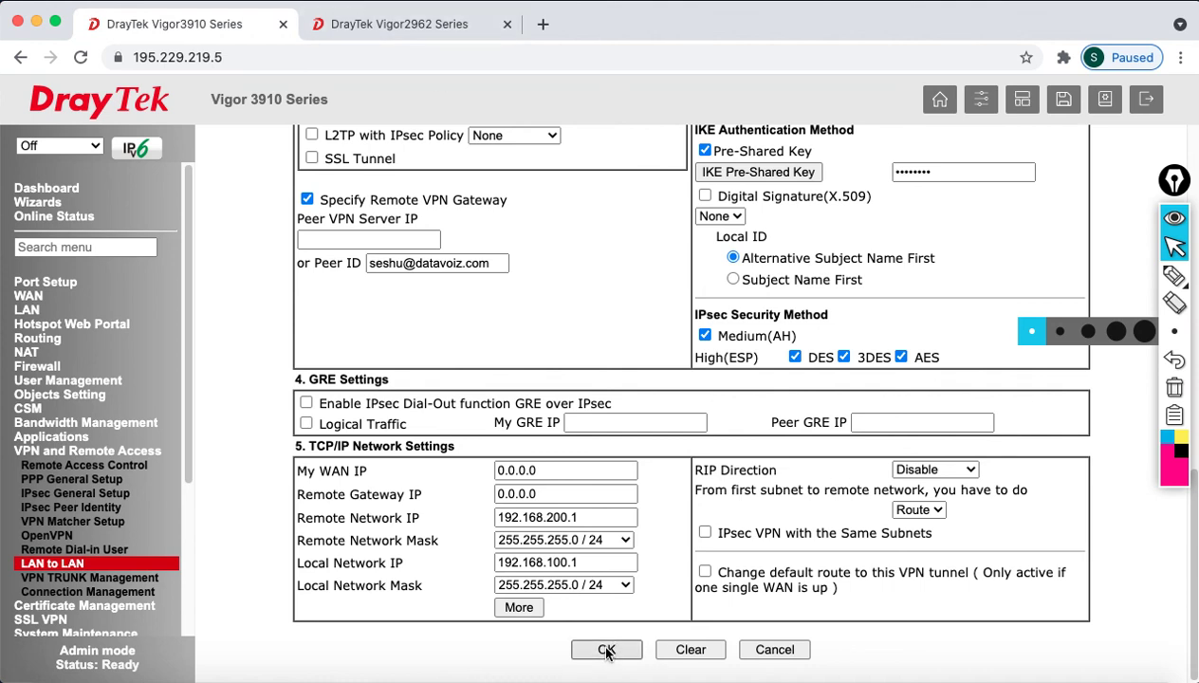
left_click(375, 19)
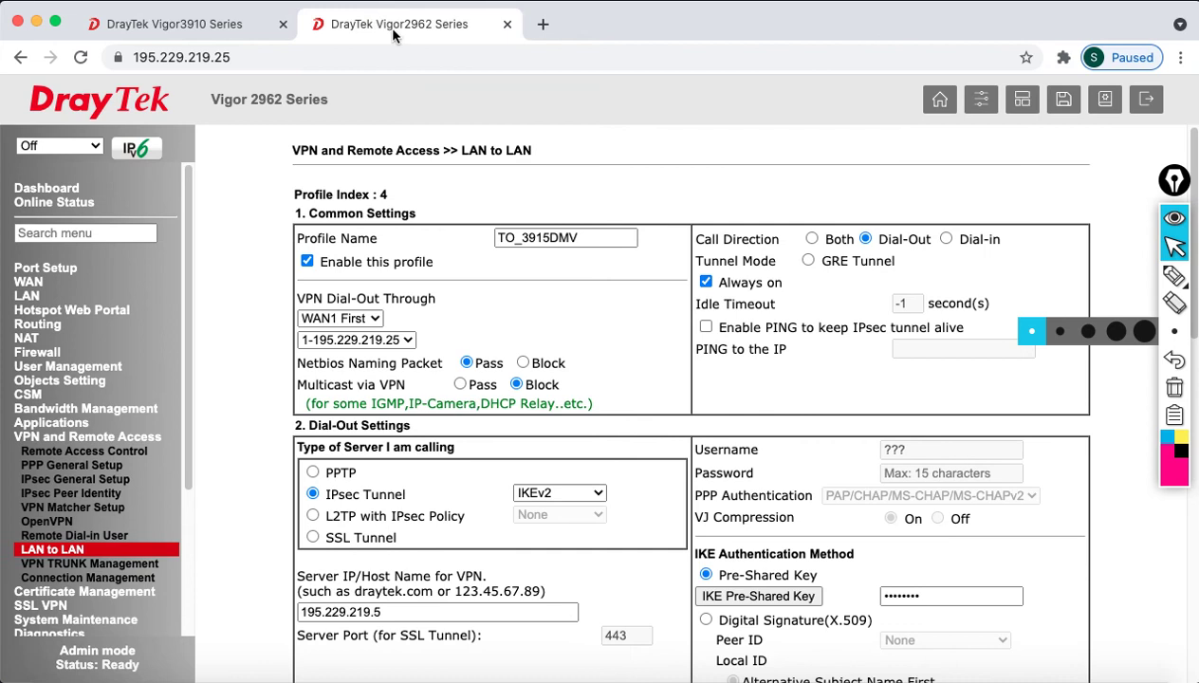
Save the 2962's TO_3915DMV profile and dial it out from Connection Management
scroll(635, 380, "down", 5)
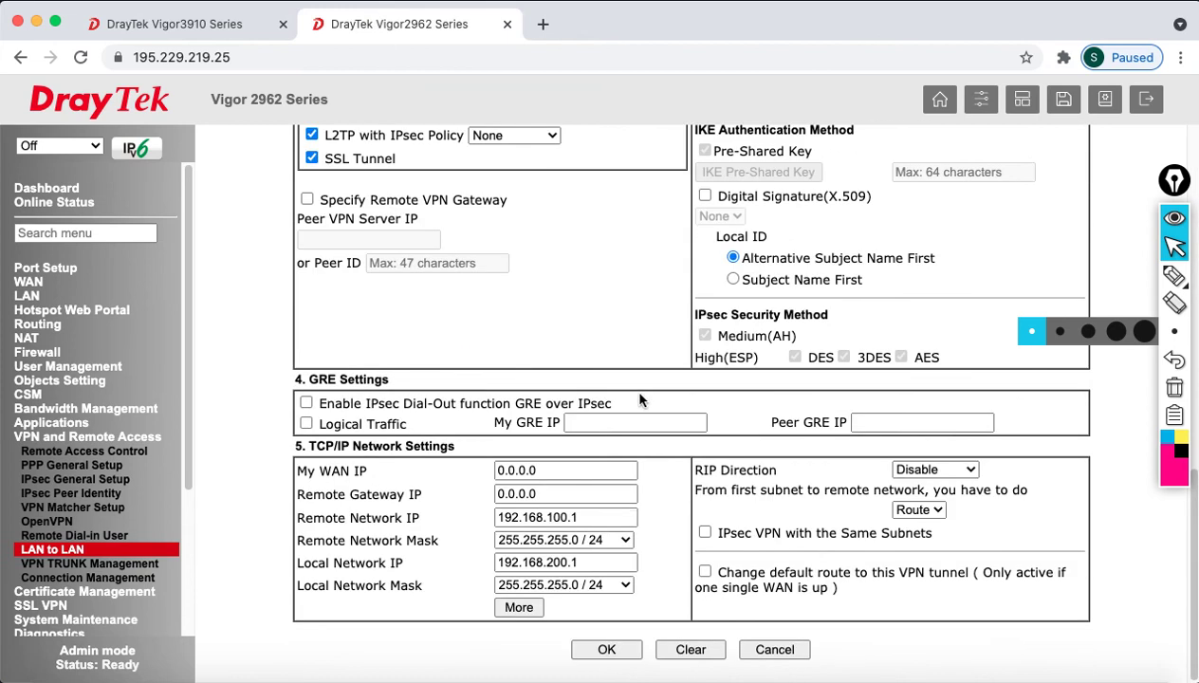
left_click(607, 649)
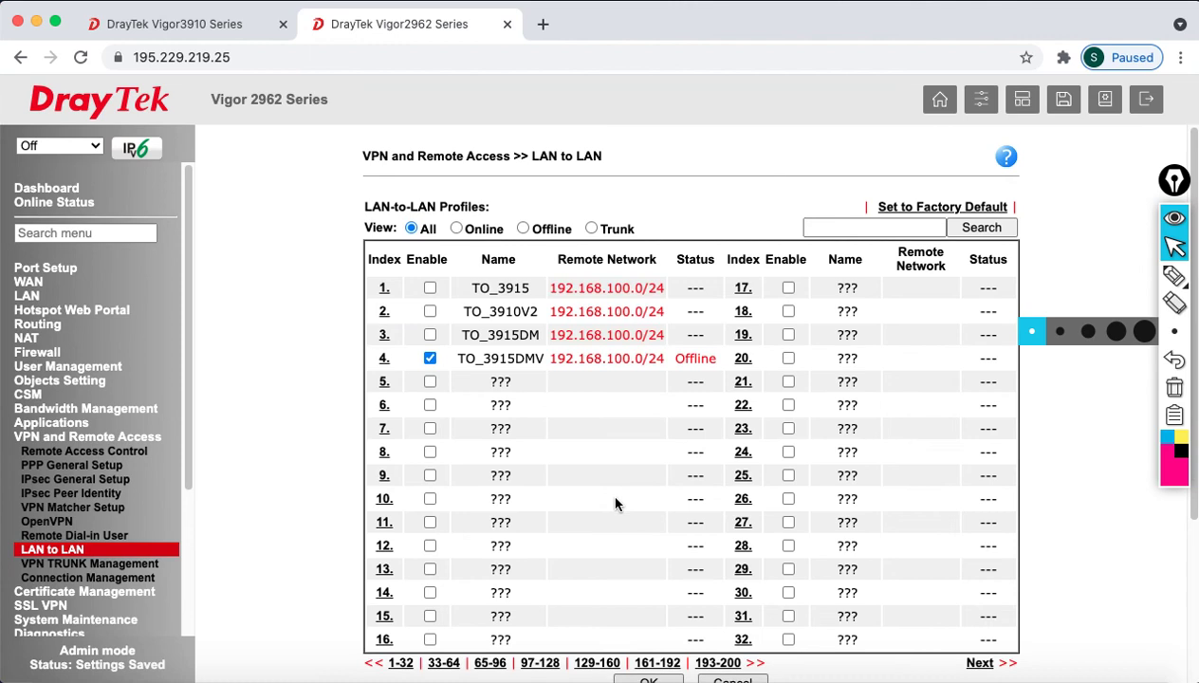
scroll(615, 502, "down", 3)
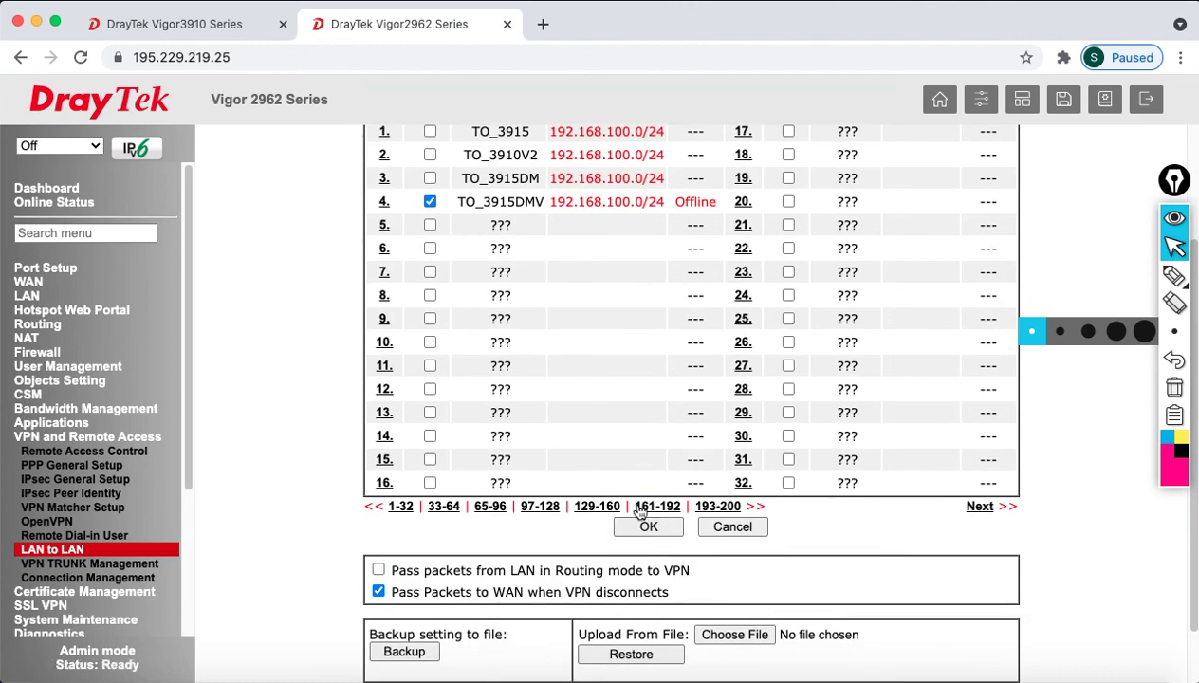
left_click(638, 527)
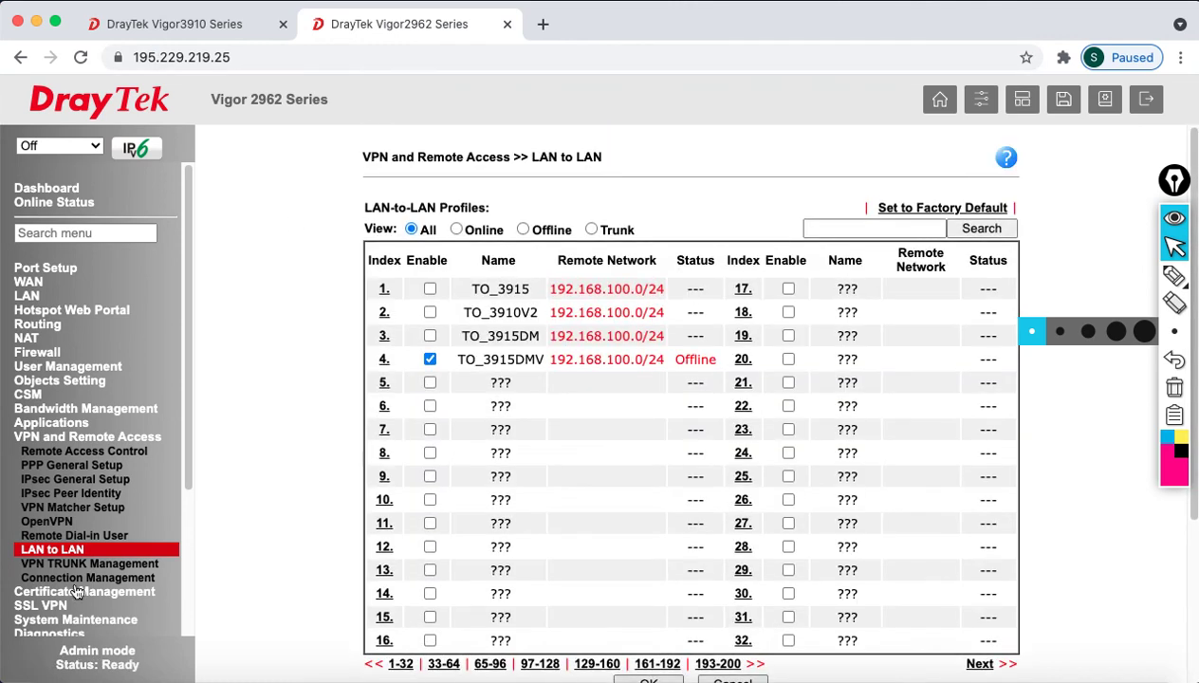
left_click(77, 578)
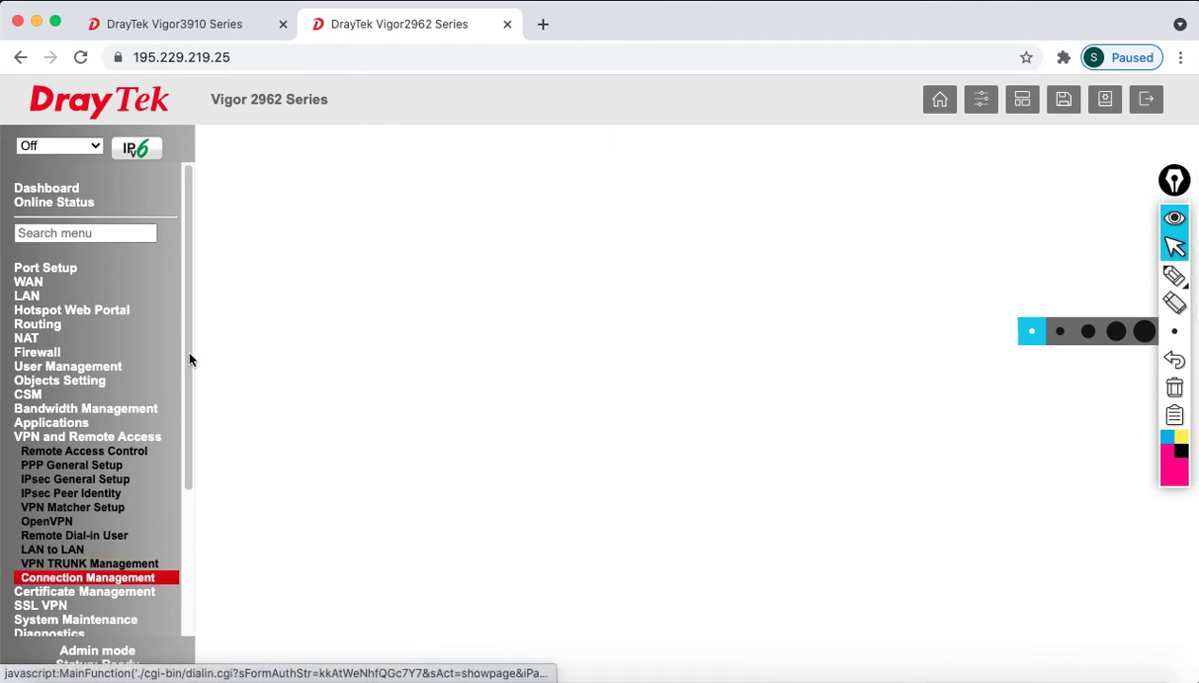
left_click(760, 219)
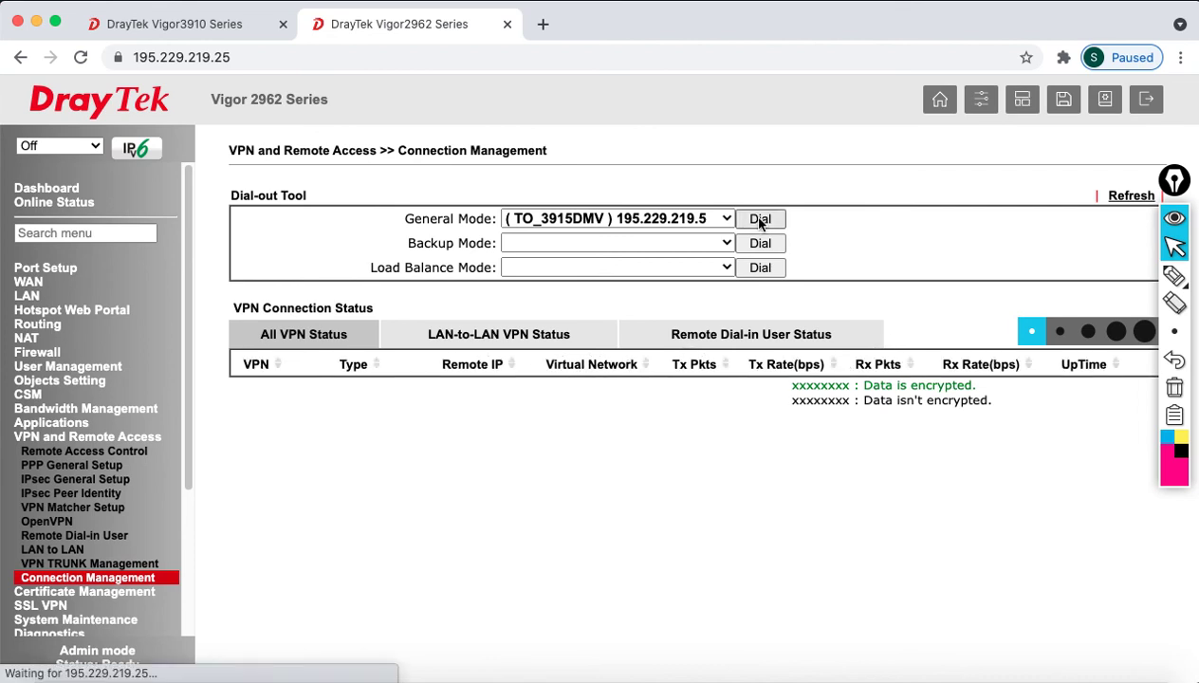
Apply the Vigor3910's LAN-to-LAN profile list
left_click(174, 24)
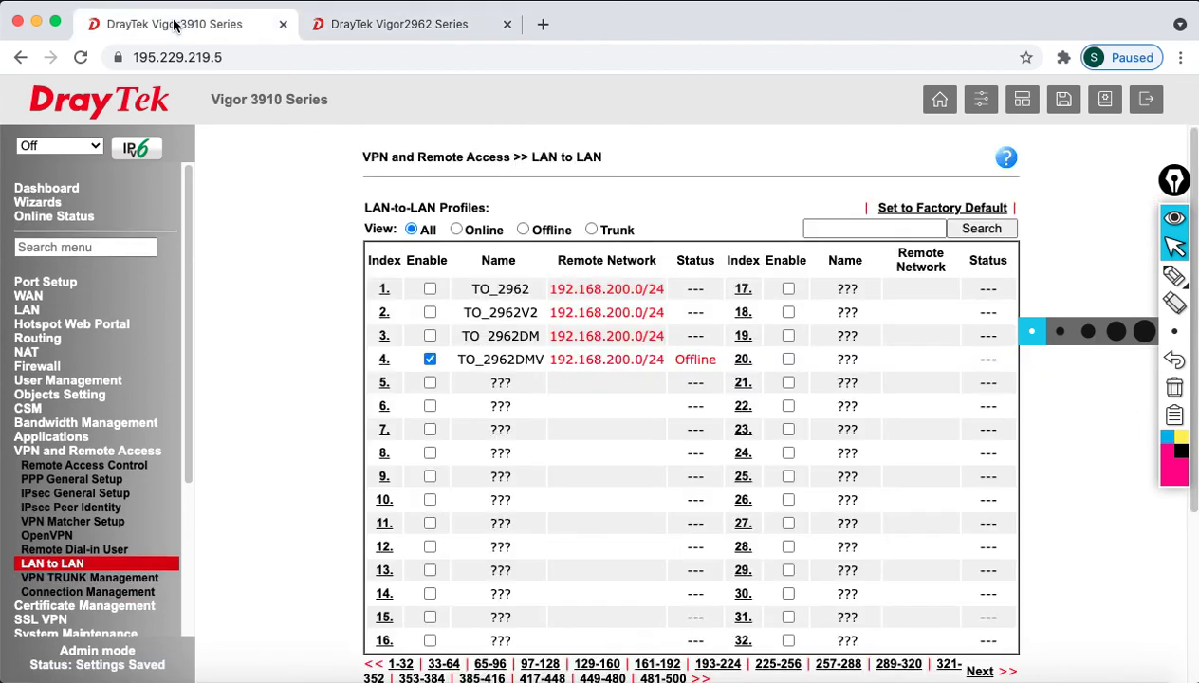
scroll(635, 570, "down", 3)
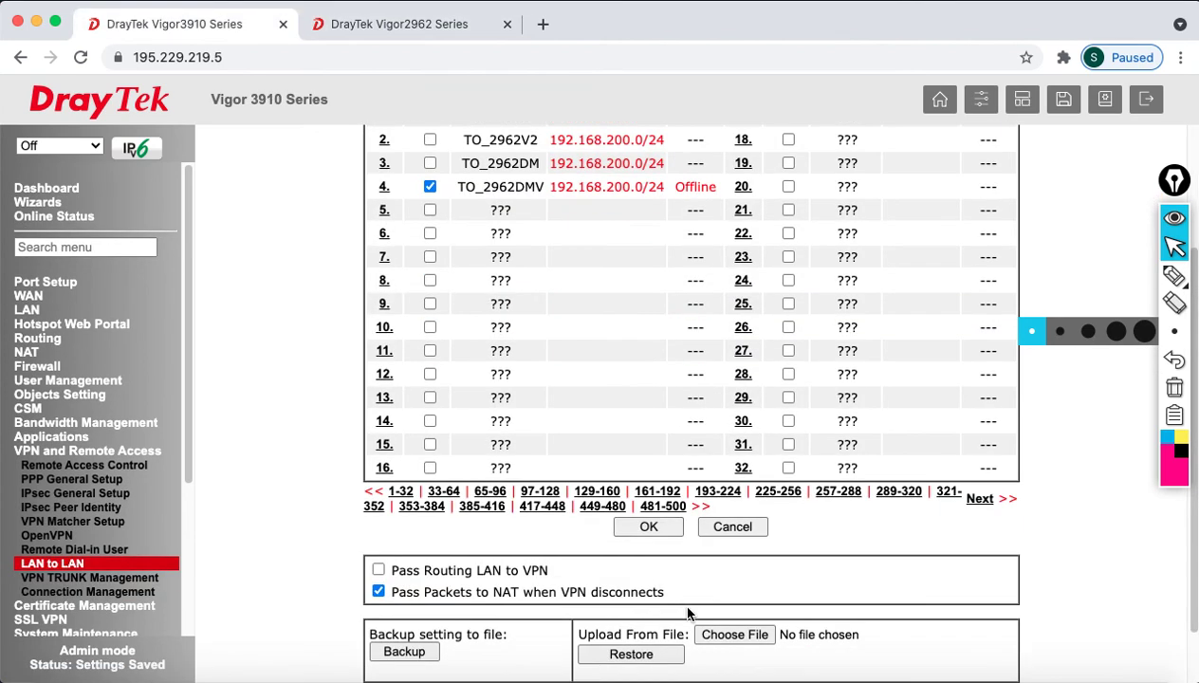
left_click(651, 526)
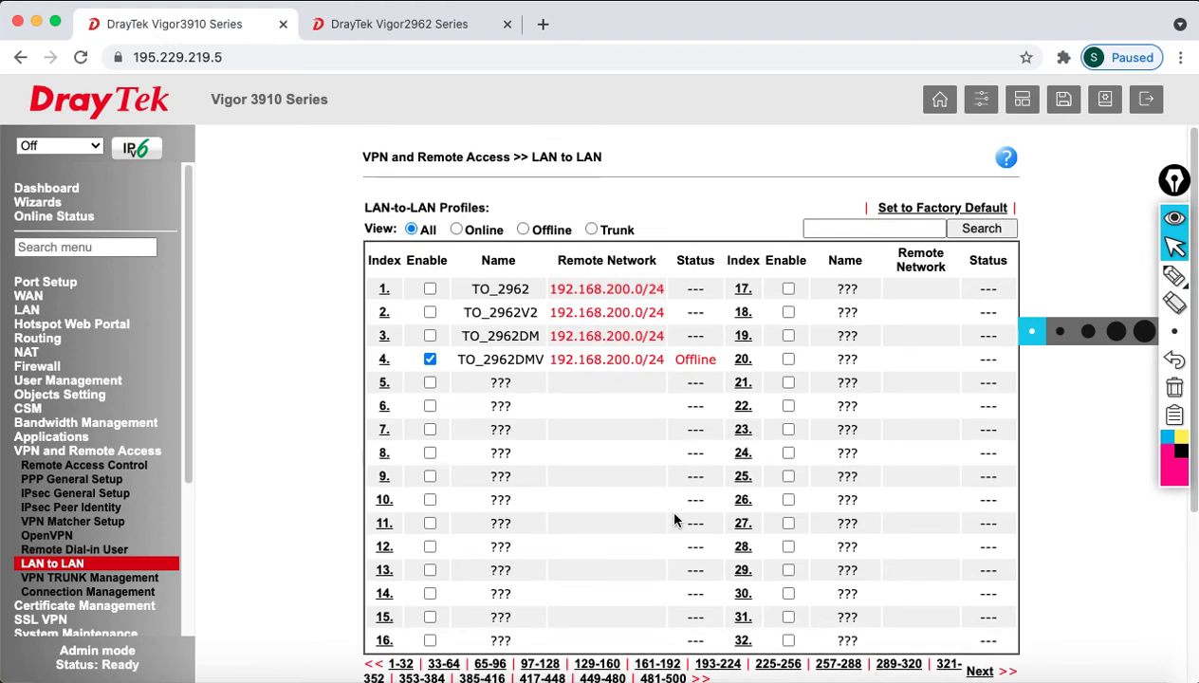
On the 3910, check Connection Management for tunnels, then go to Diagnostics > Syslog Explorer
scroll(674, 520, "down", 2)
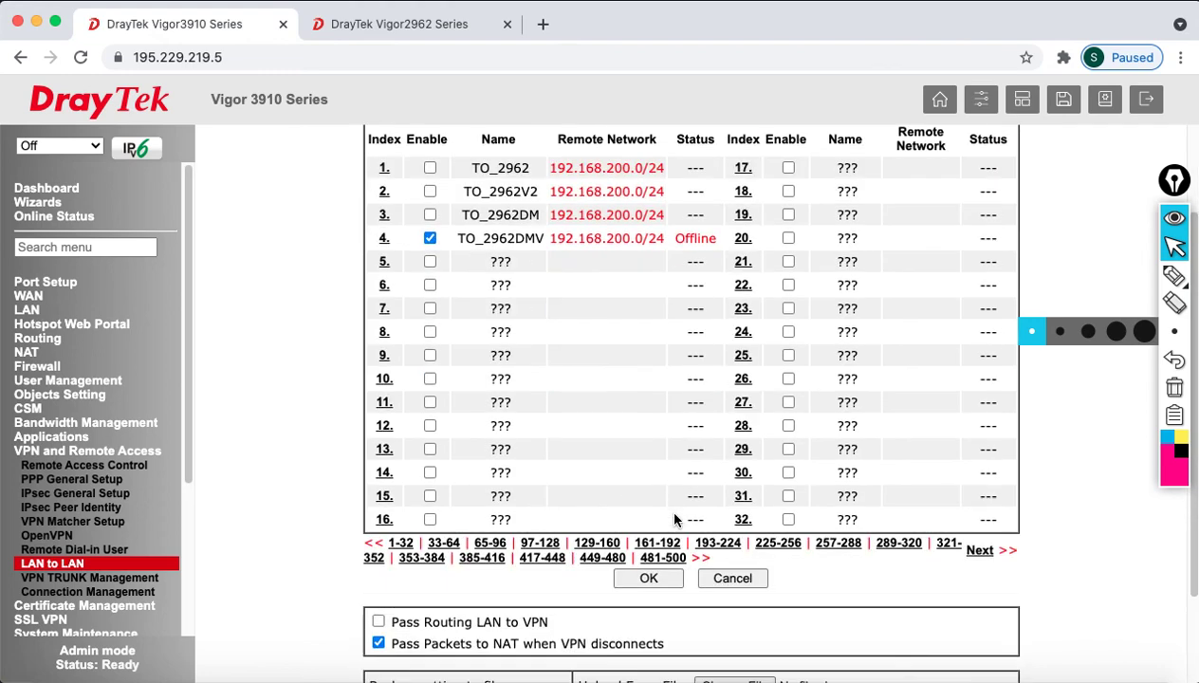
left_click(61, 592)
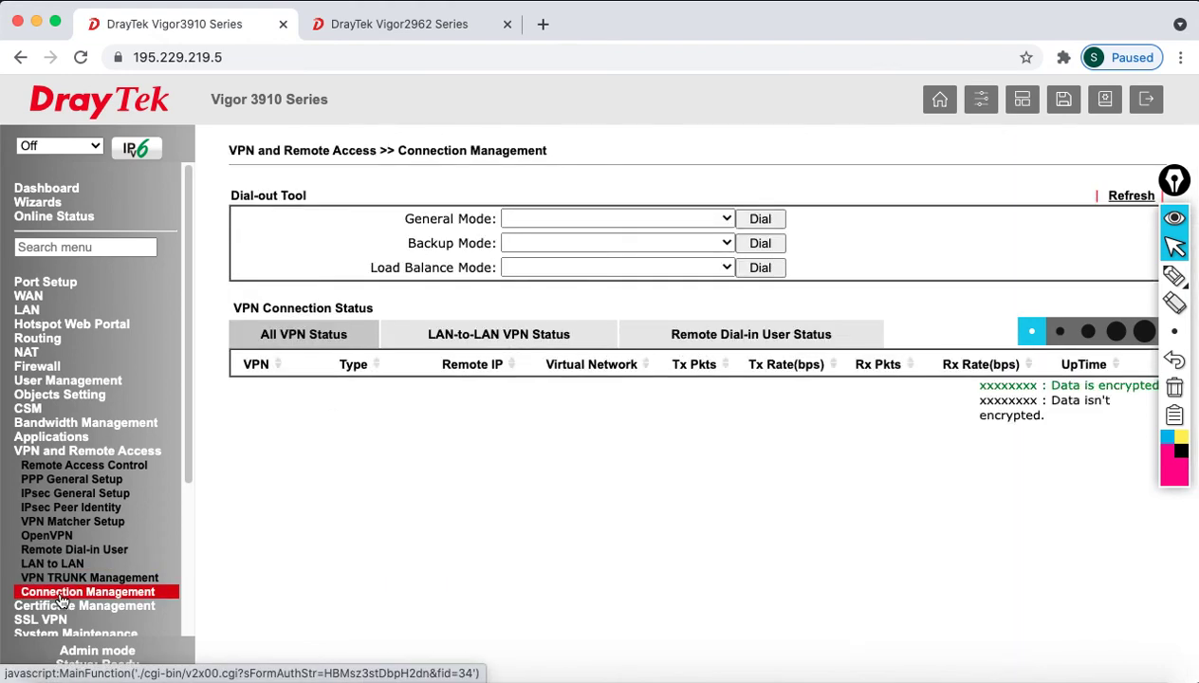
scroll(67, 541, "down", 3)
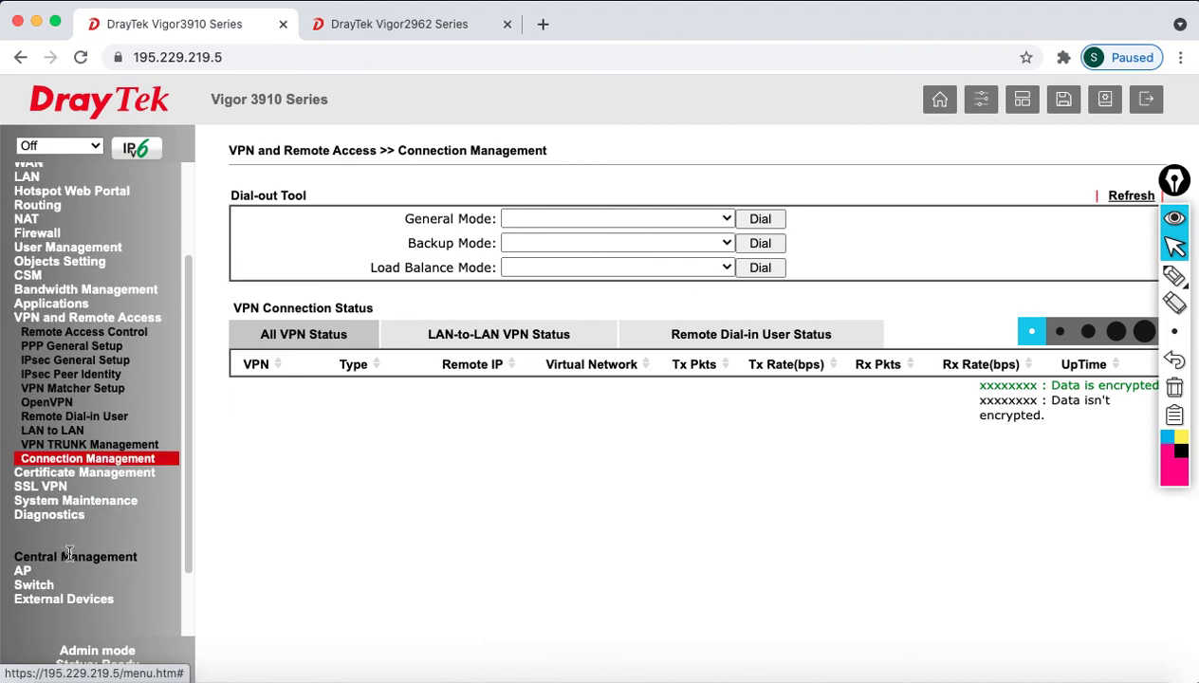
left_click(52, 515)
scroll(105, 560, "down", 2)
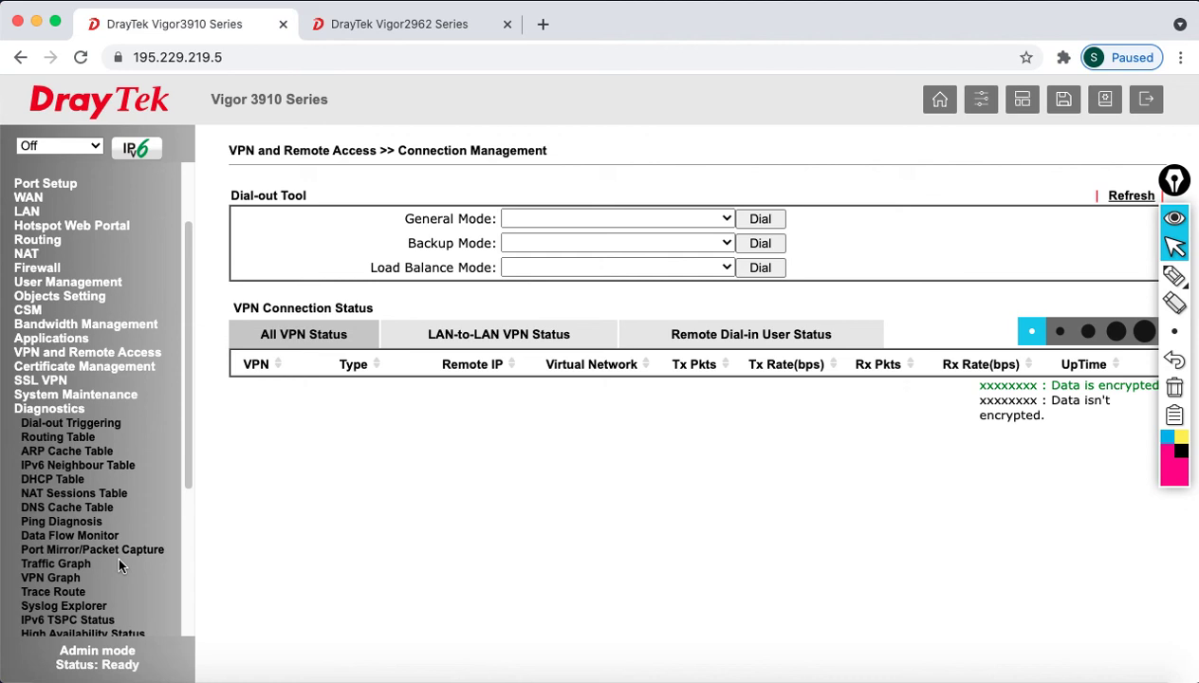
scroll(117, 552, "down", 1)
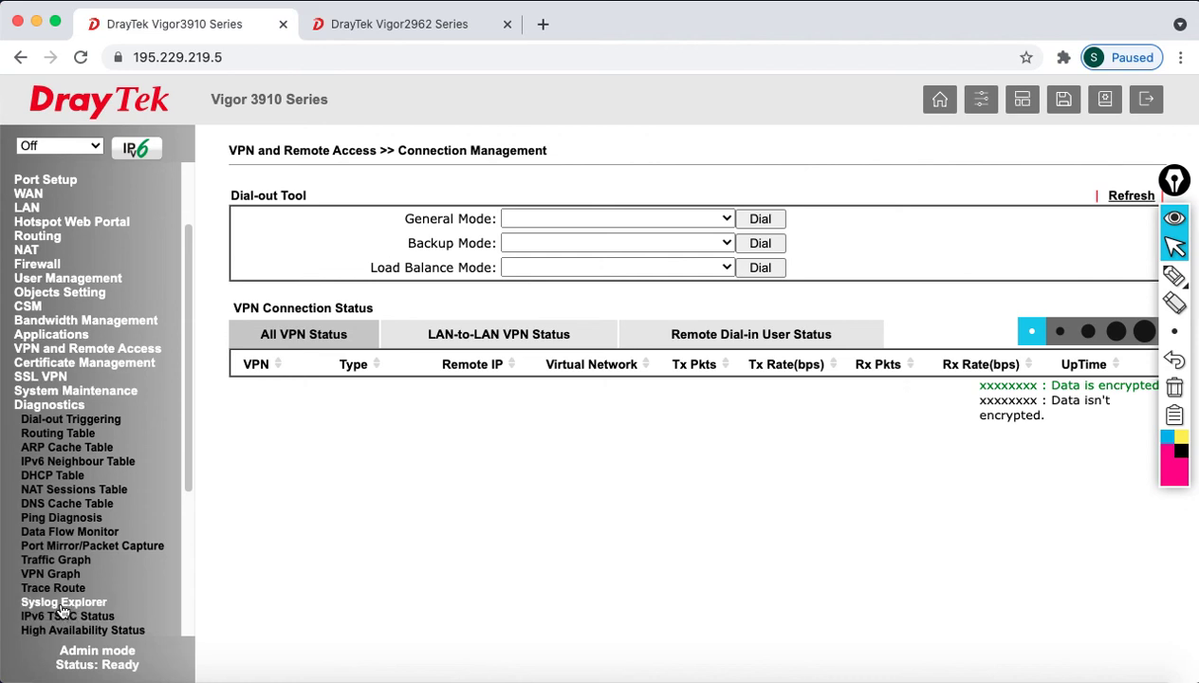
left_click(61, 604)
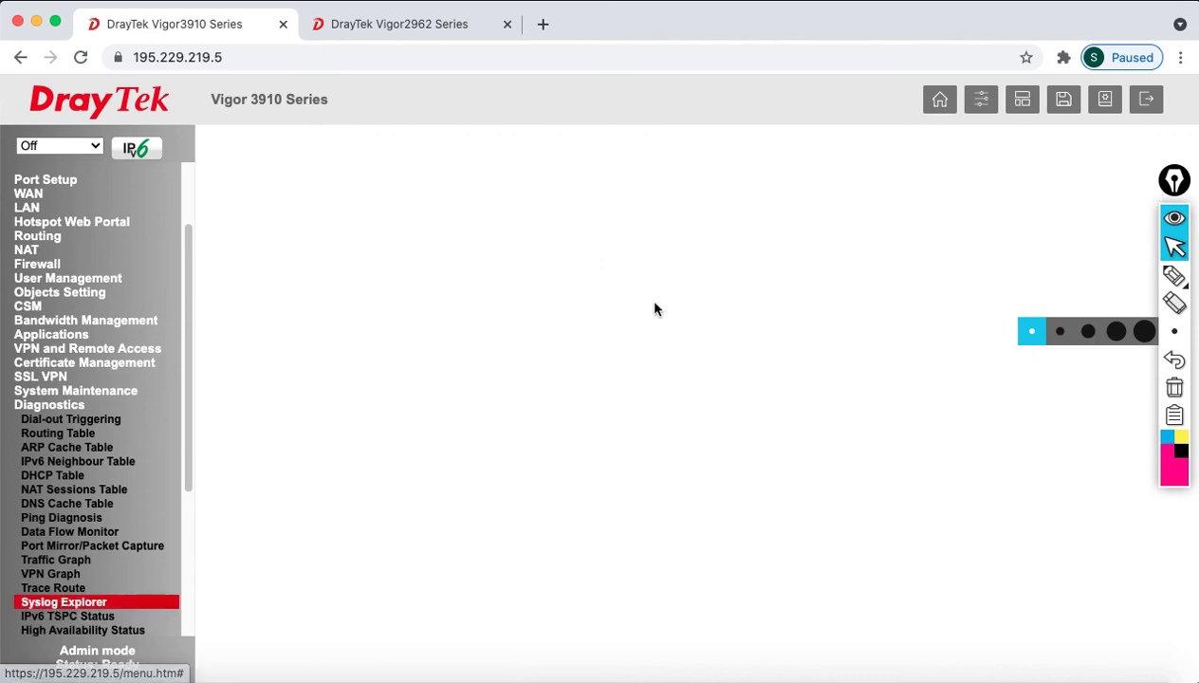
Enable Web Syslog on the 3910 with Syslog Type set to VPN and refresh
left_click(384, 219)
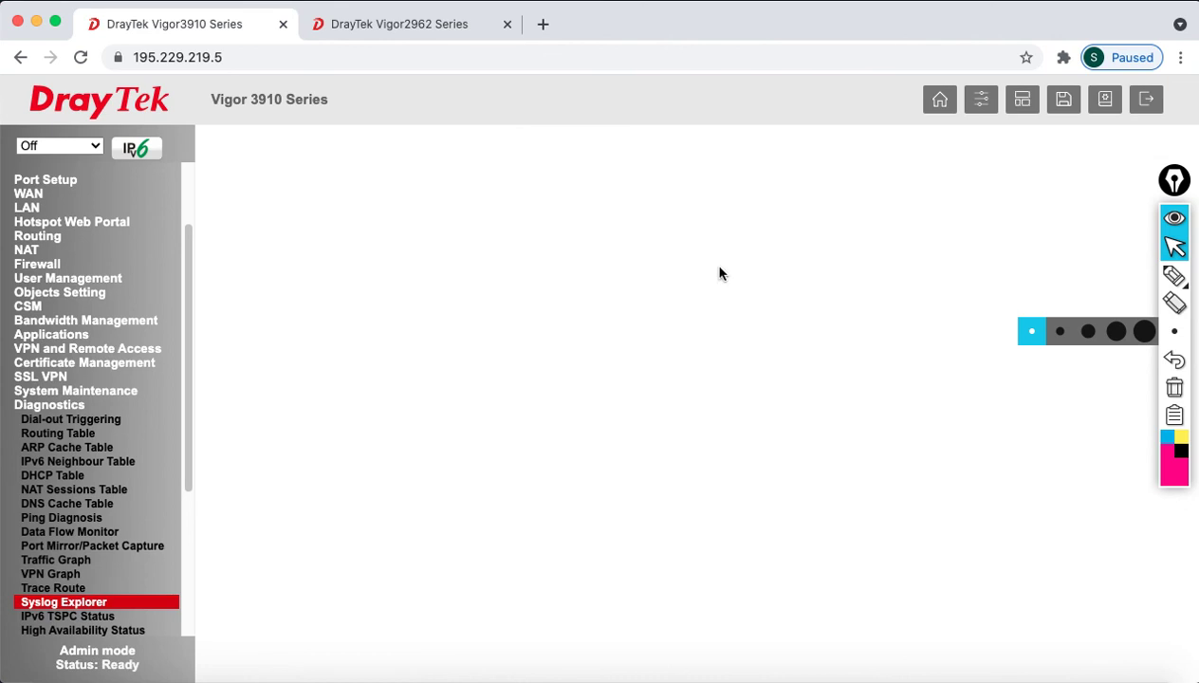
left_click(699, 243)
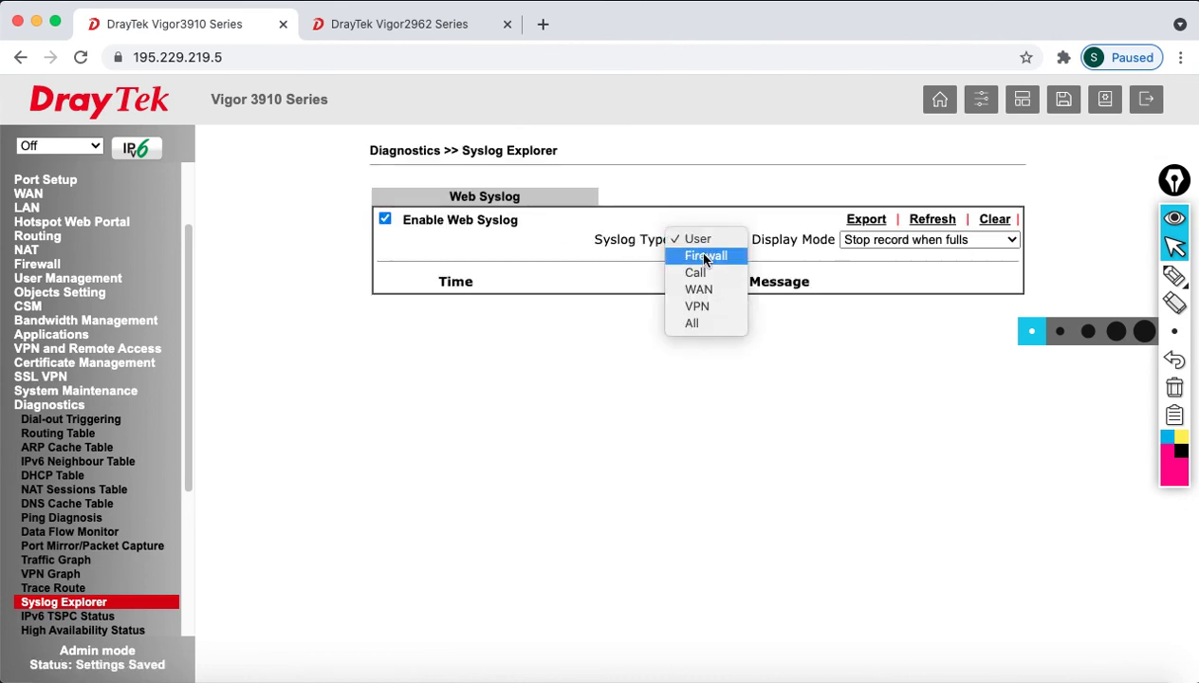
left_click(699, 303)
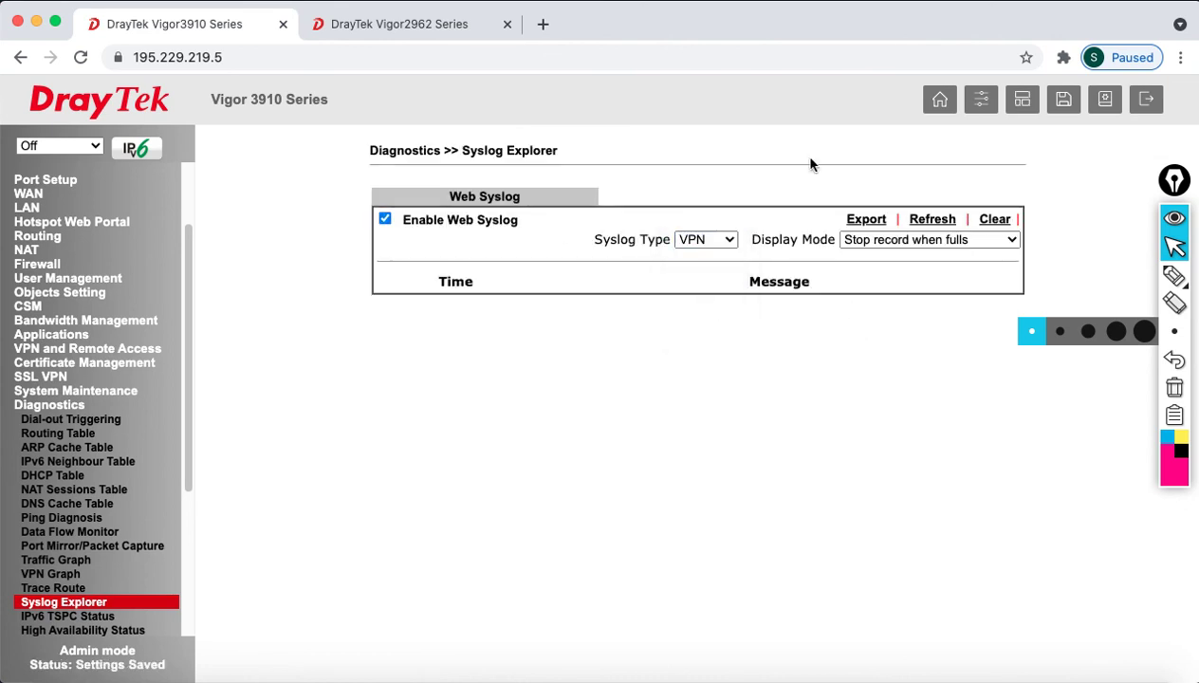
left_click(925, 221)
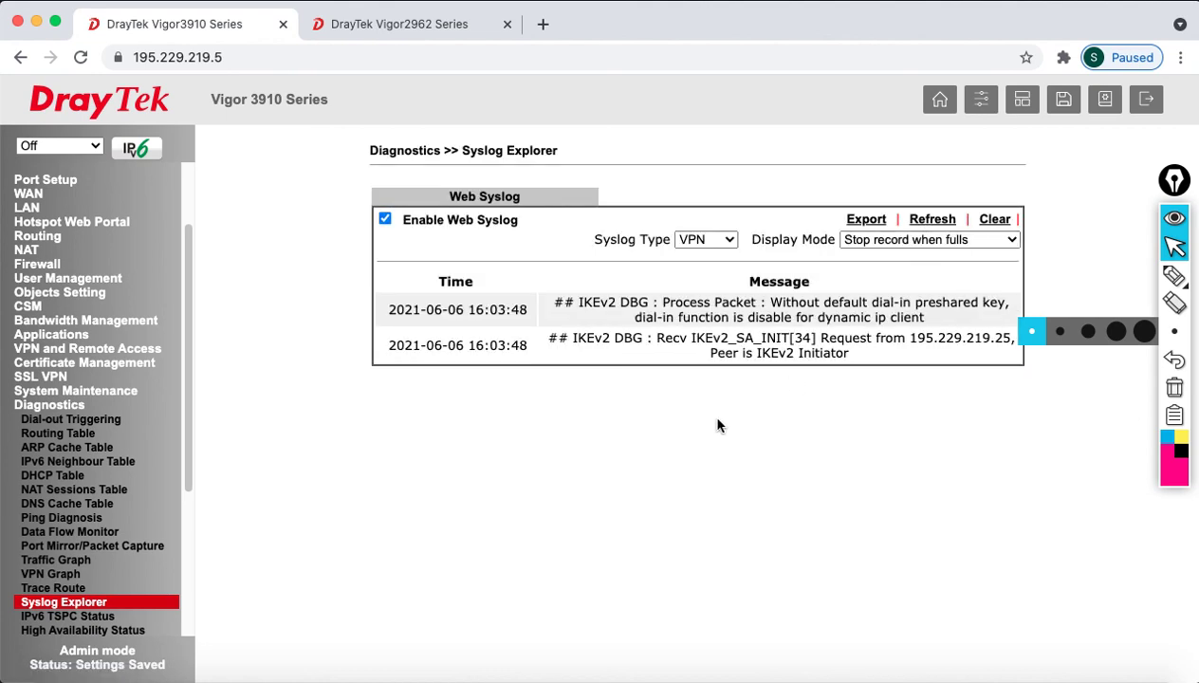
Review the log's dynamic IP client rejection of the IKEv2 initiator, refreshing for new entries
left_click_drag(807, 317, 899, 316)
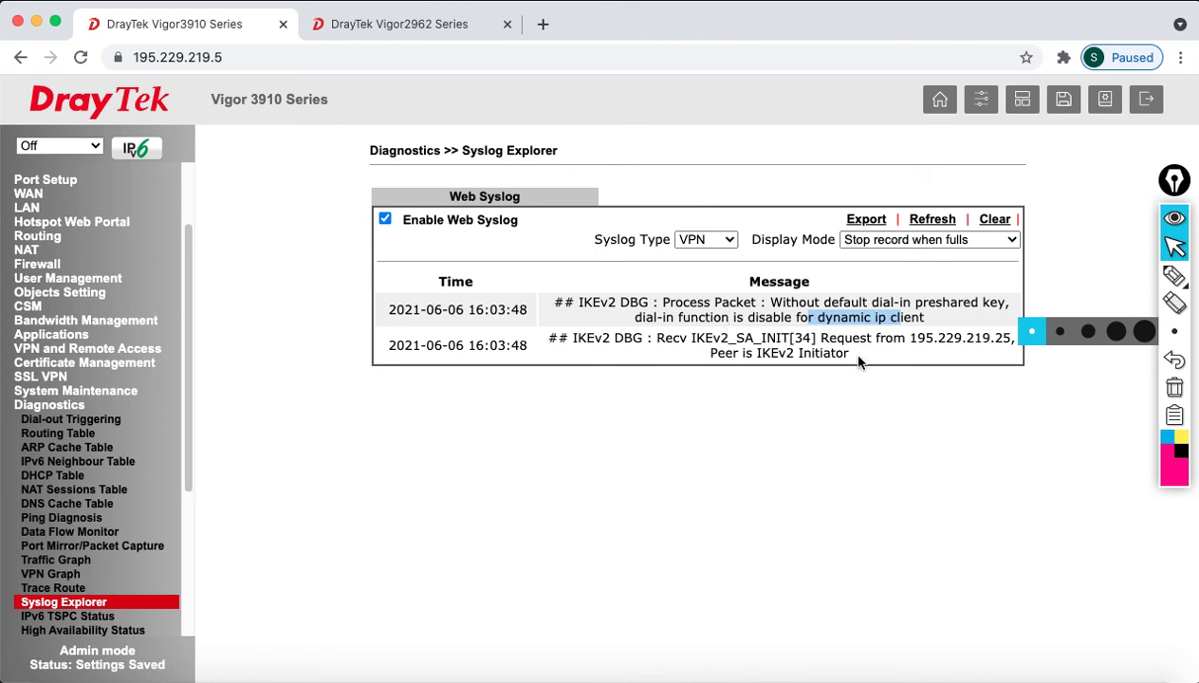
left_click_drag(849, 353, 723, 352)
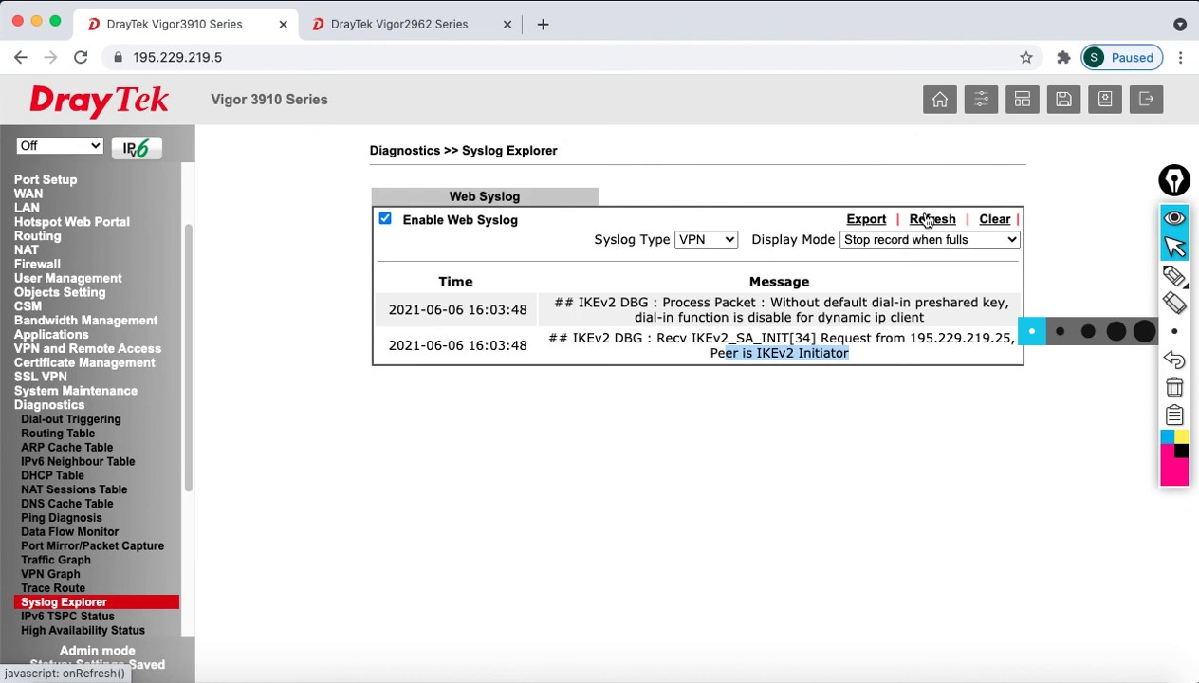
left_click(927, 220)
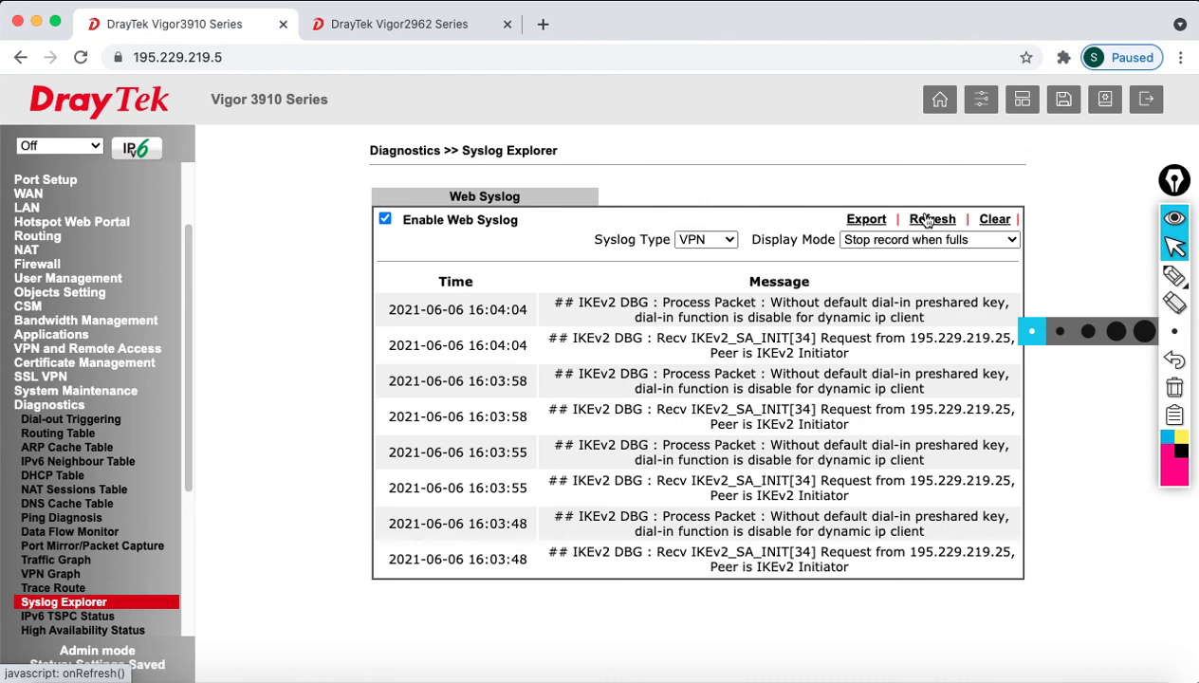
left_click(925, 219)
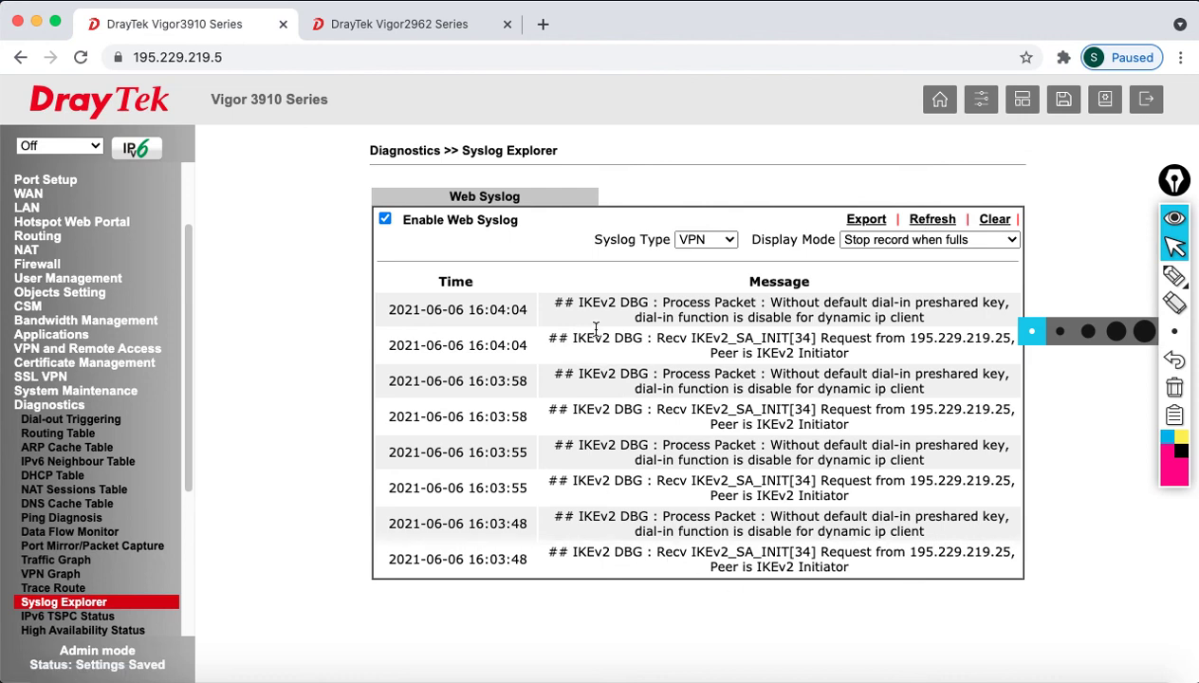
left_click(414, 23)
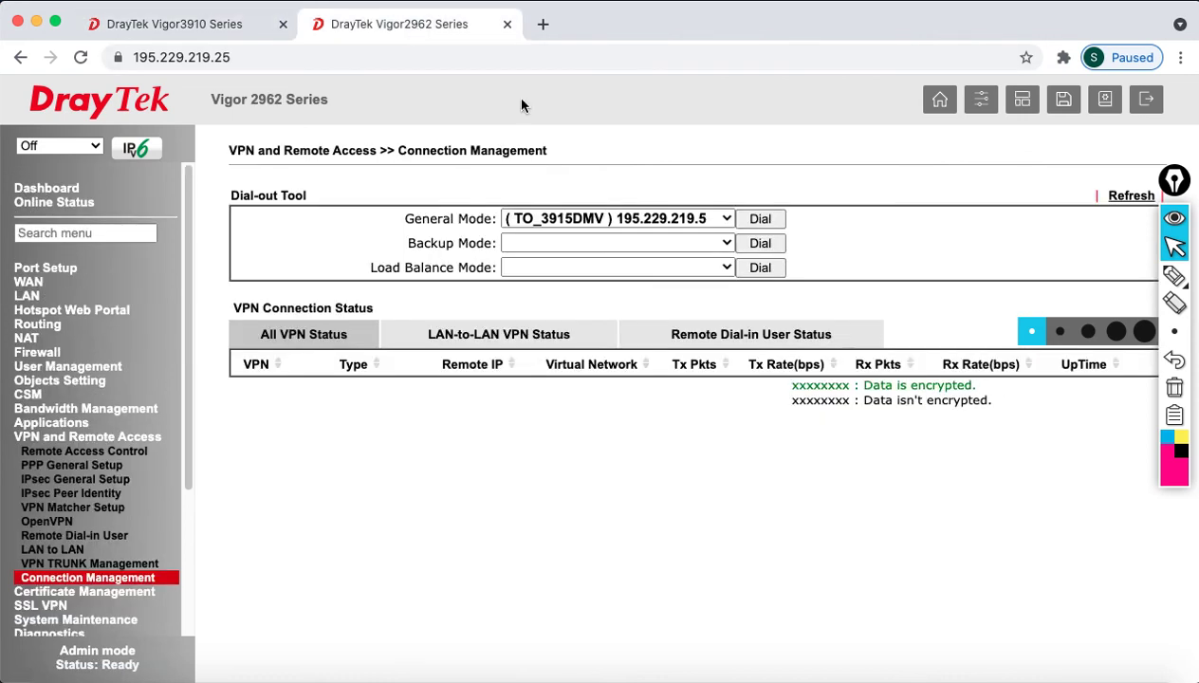
Redial TO_3915DMV, then open profile 4 for editing and inspect its IKE advanced settings
left_click(760, 220)
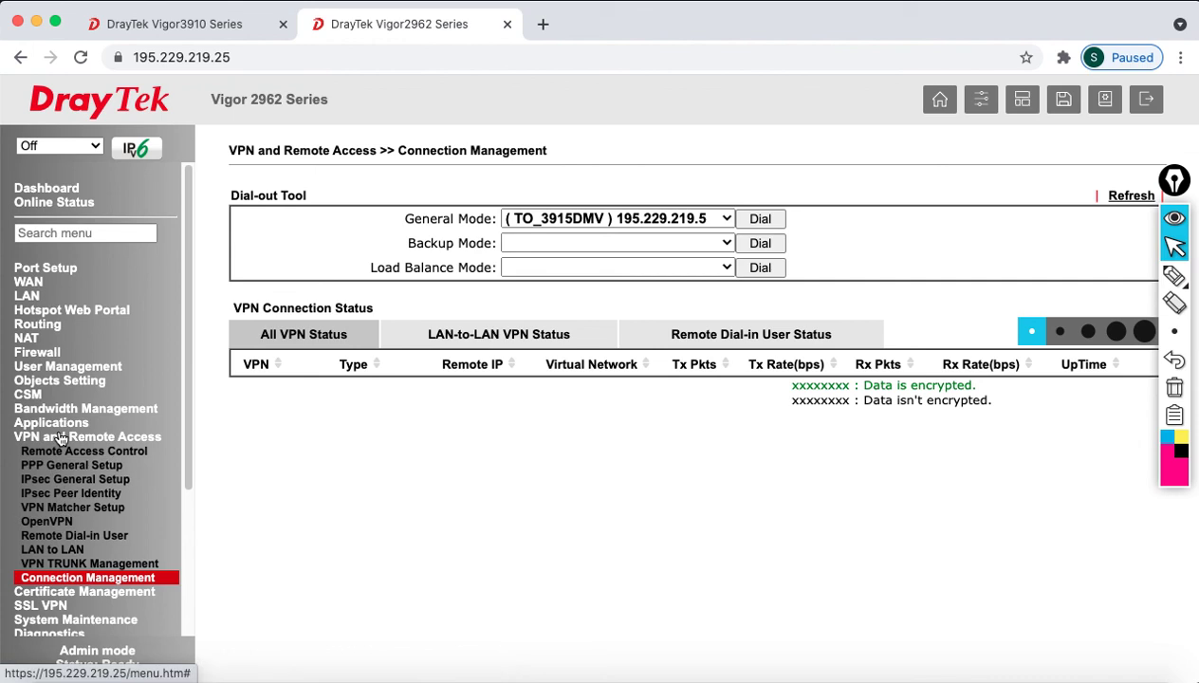
left_click(52, 552)
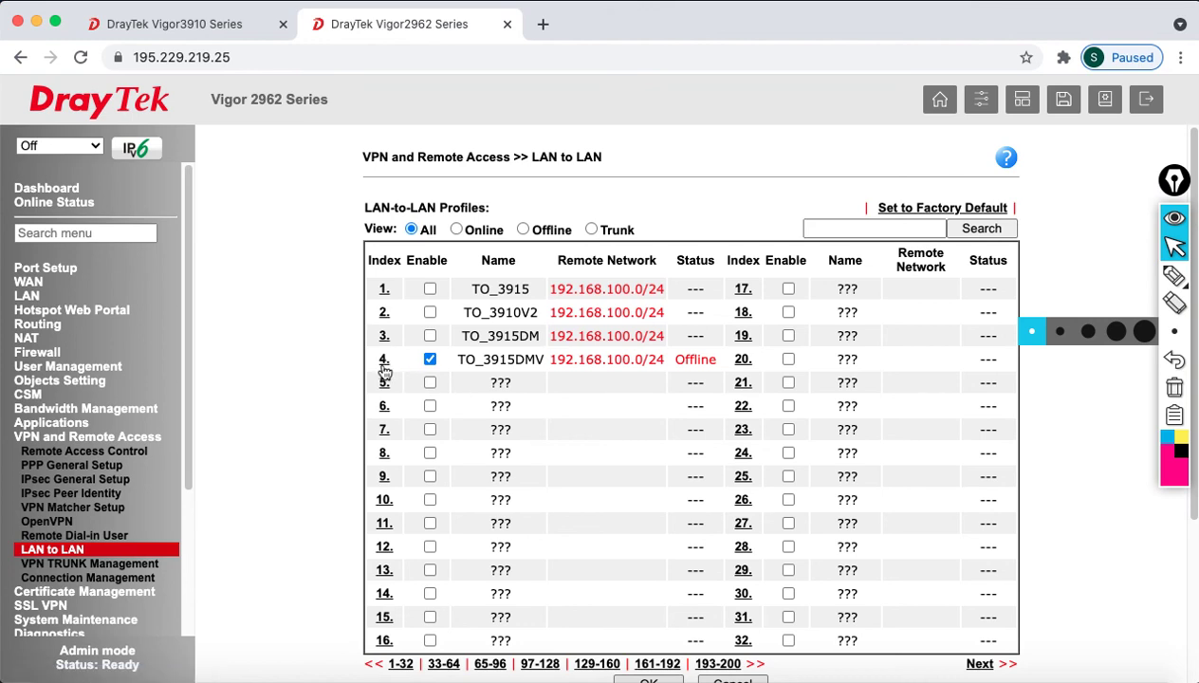
left_click(383, 361)
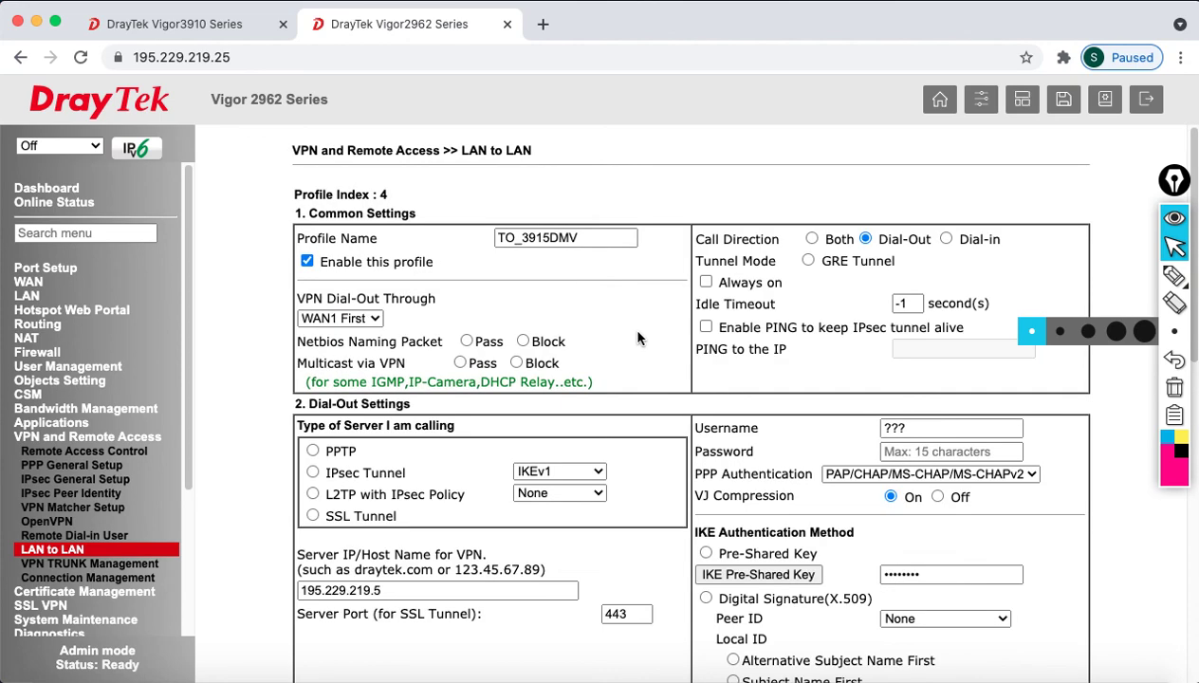
scroll(709, 456, "down", 5)
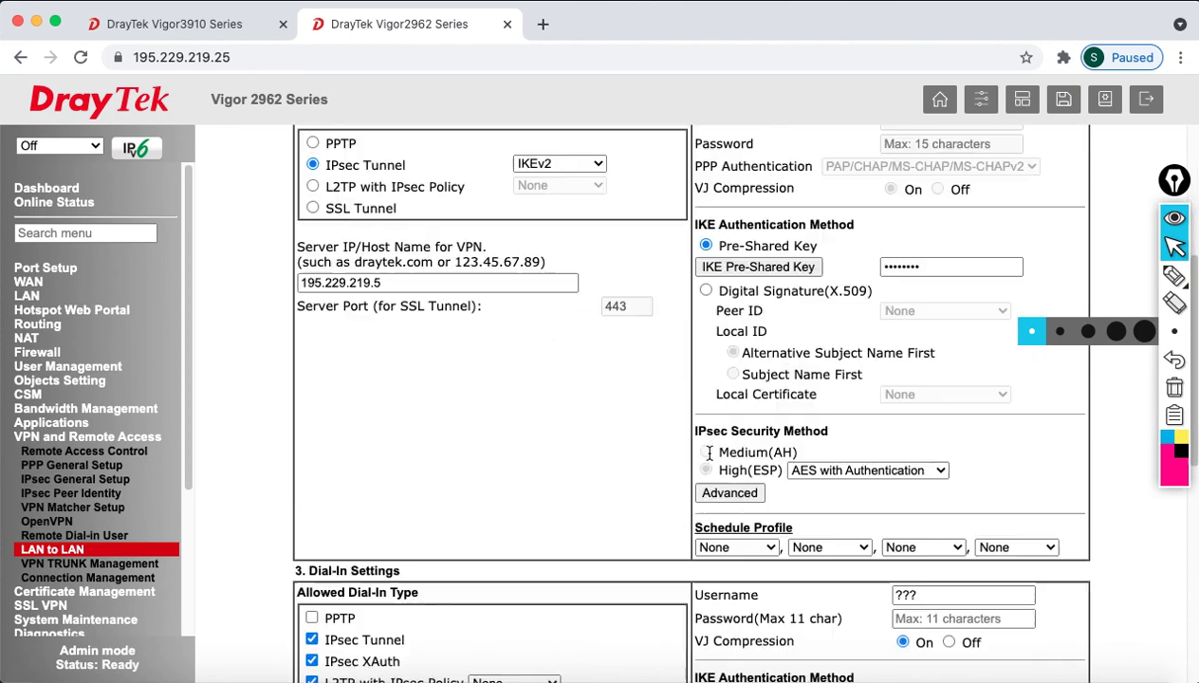
left_click(729, 494)
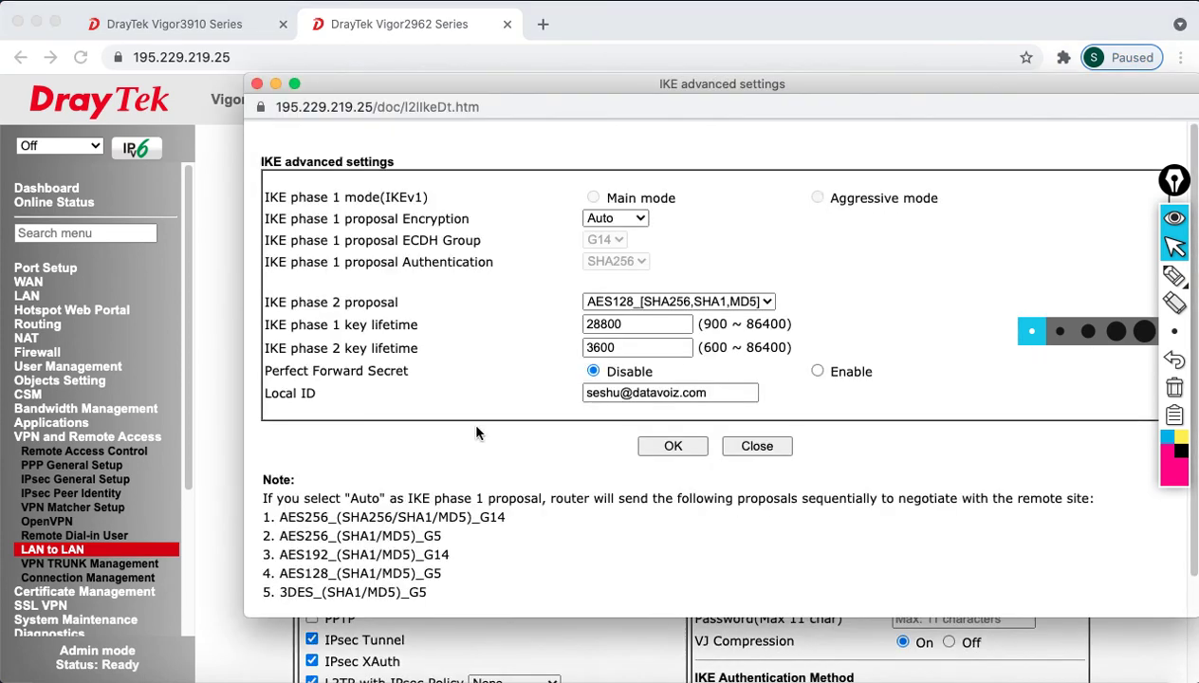
left_click(751, 444)
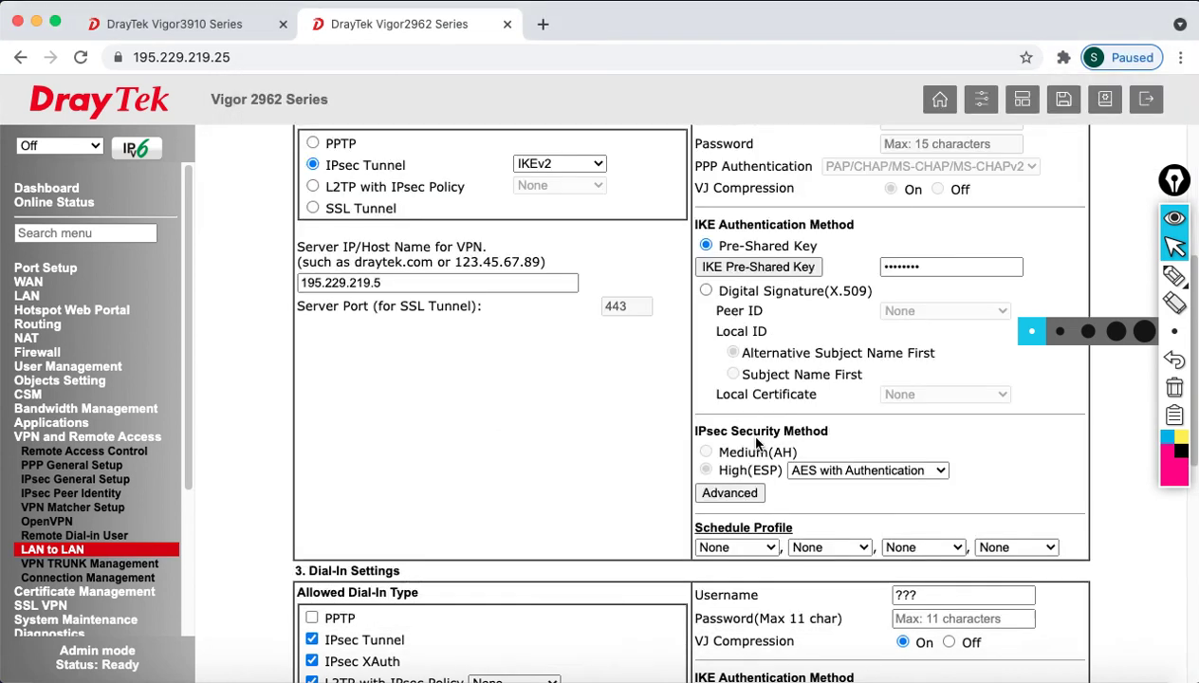
Switch profile 4's IPsec tunnel to IKEv1, recheck the advanced settings, and save
left_click(577, 168)
left_click(550, 145)
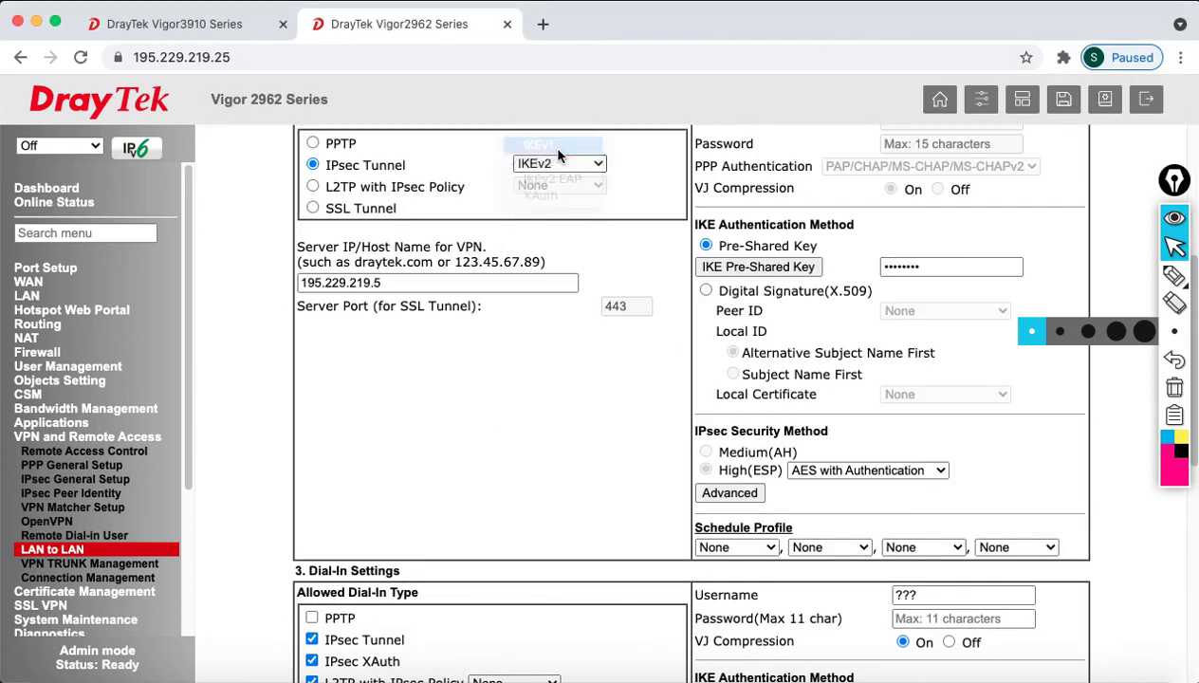
left_click(622, 225)
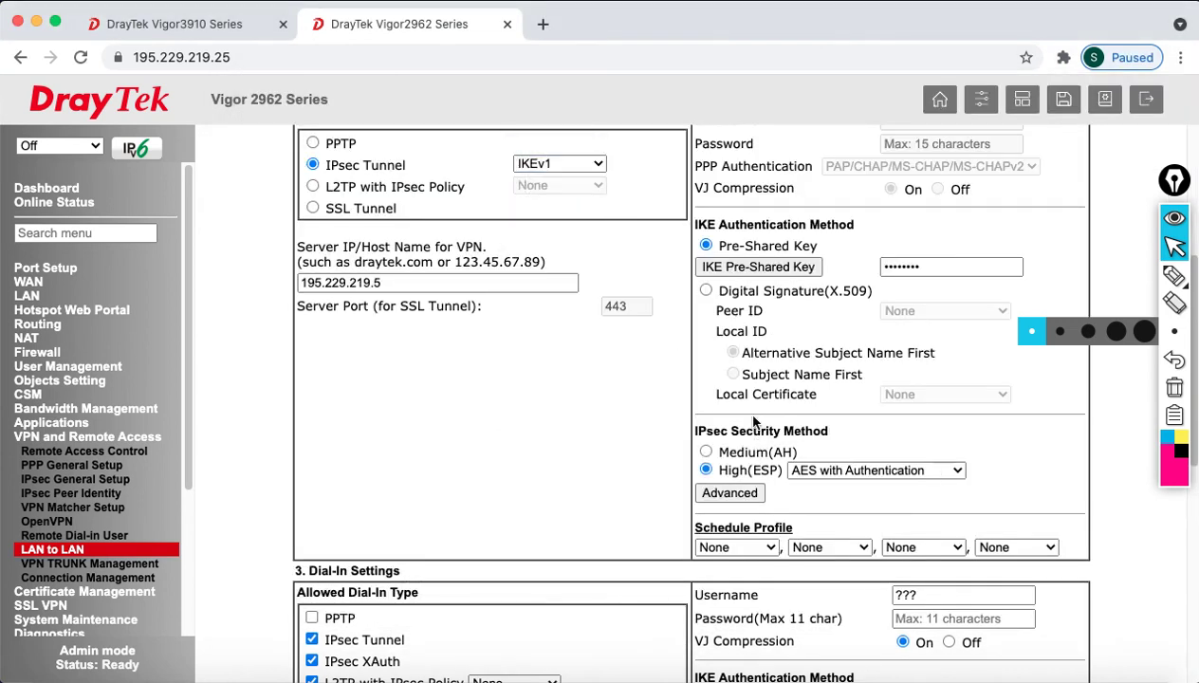
left_click(730, 493)
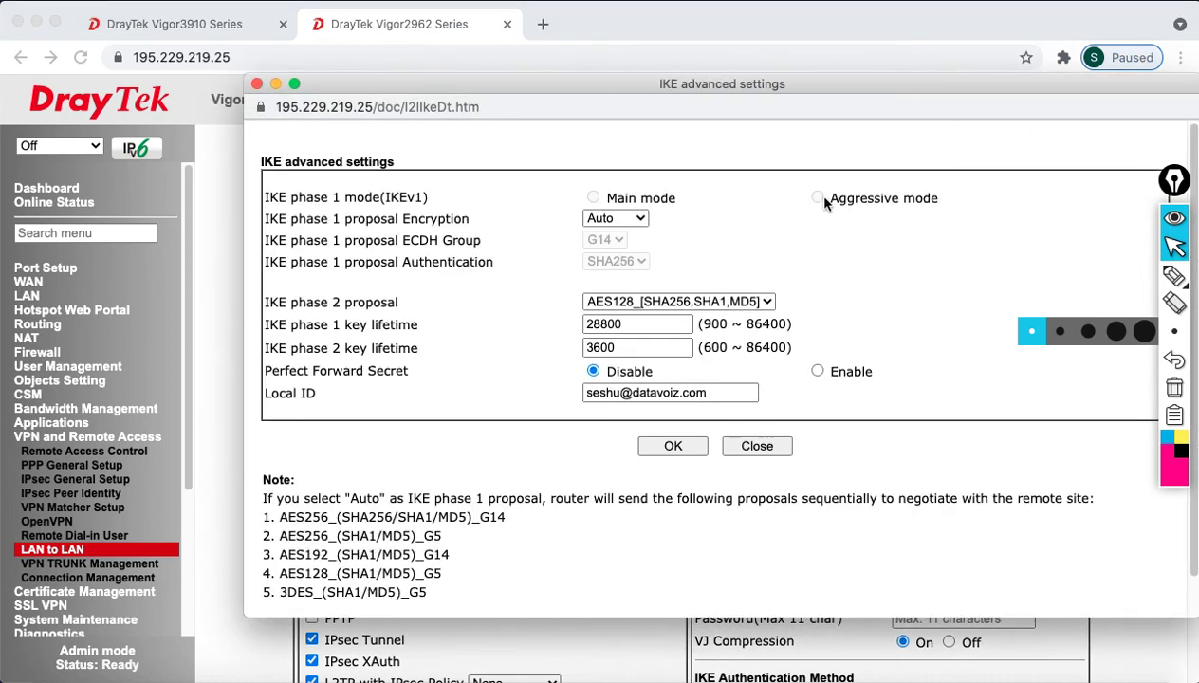
left_click(676, 446)
left_click(672, 446)
scroll(678, 376, "down", 10)
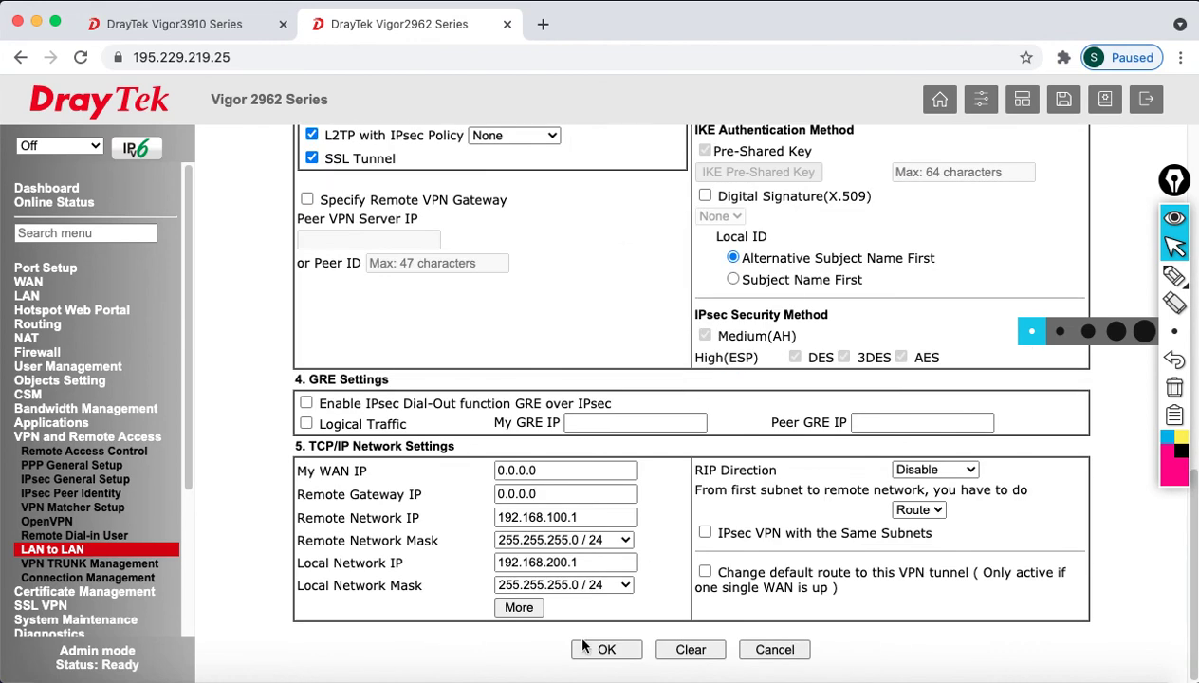
left_click(608, 650)
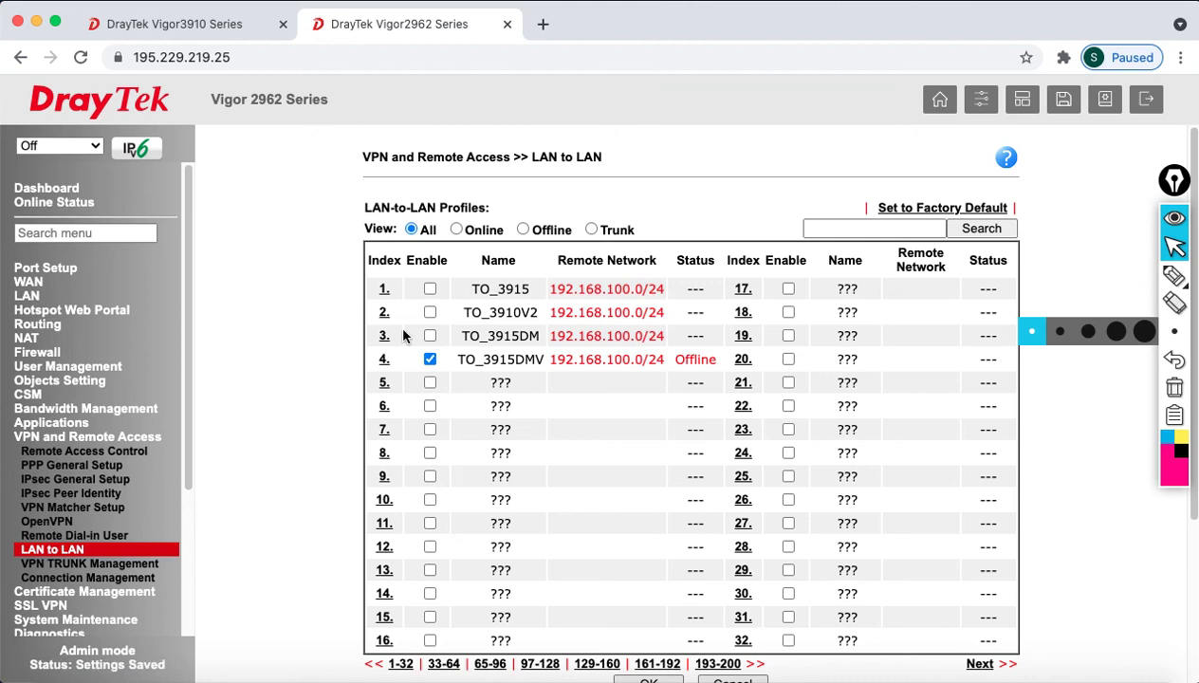
Reopen TO_3915DMV, set IKE phase 1 to Aggressive mode, and save the profile
left_click(384, 360)
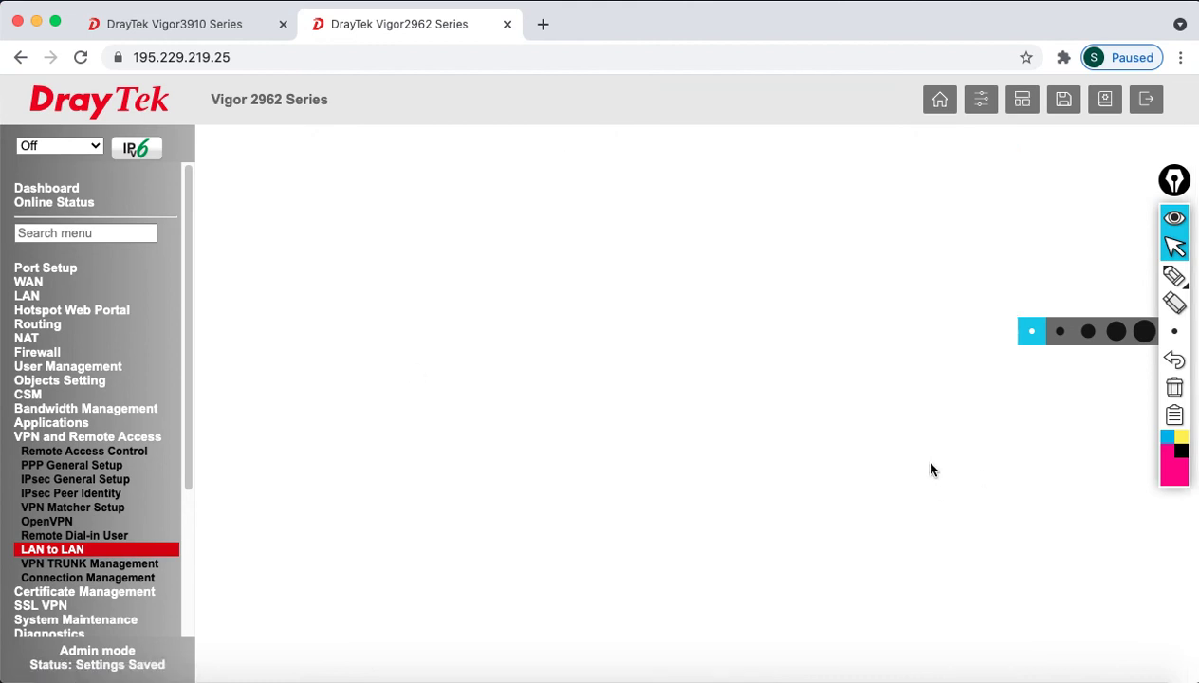
scroll(827, 537, "down", 3)
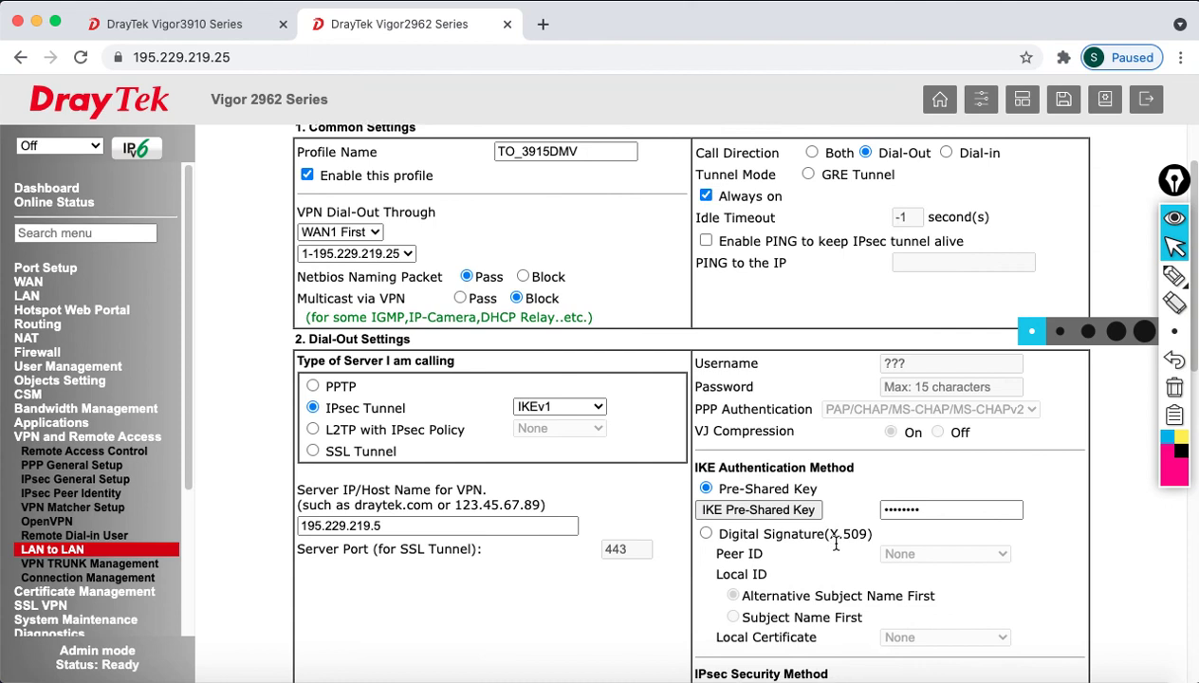
scroll(834, 543, "down", 5)
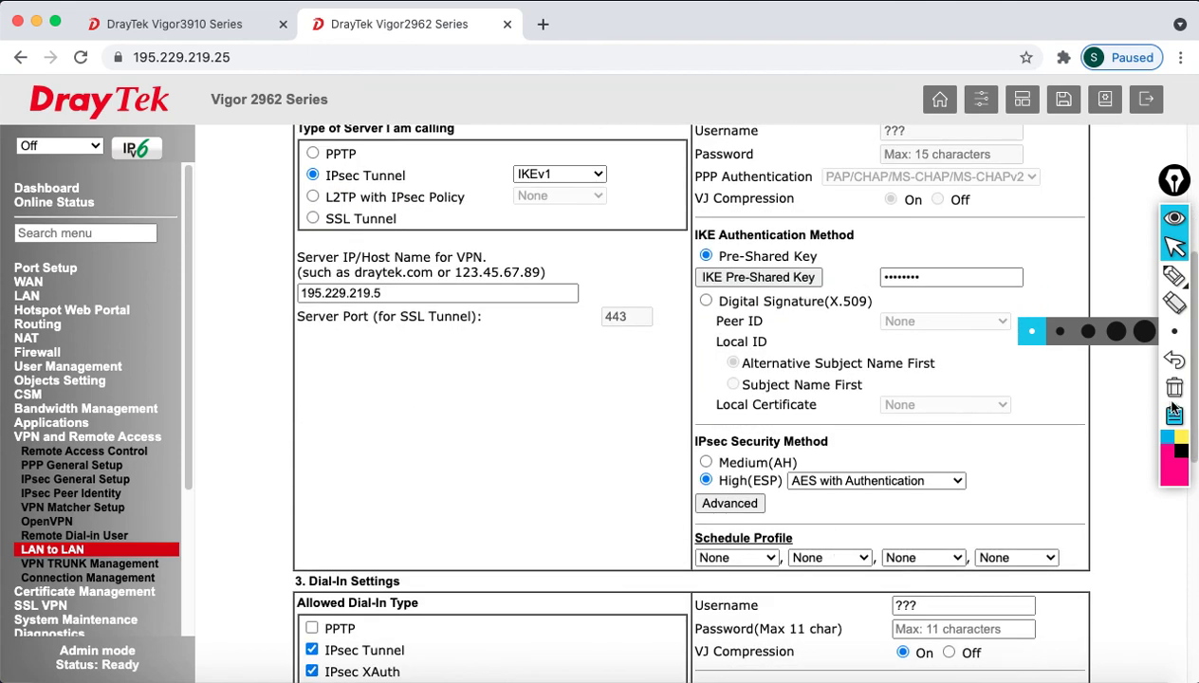
left_click(728, 502)
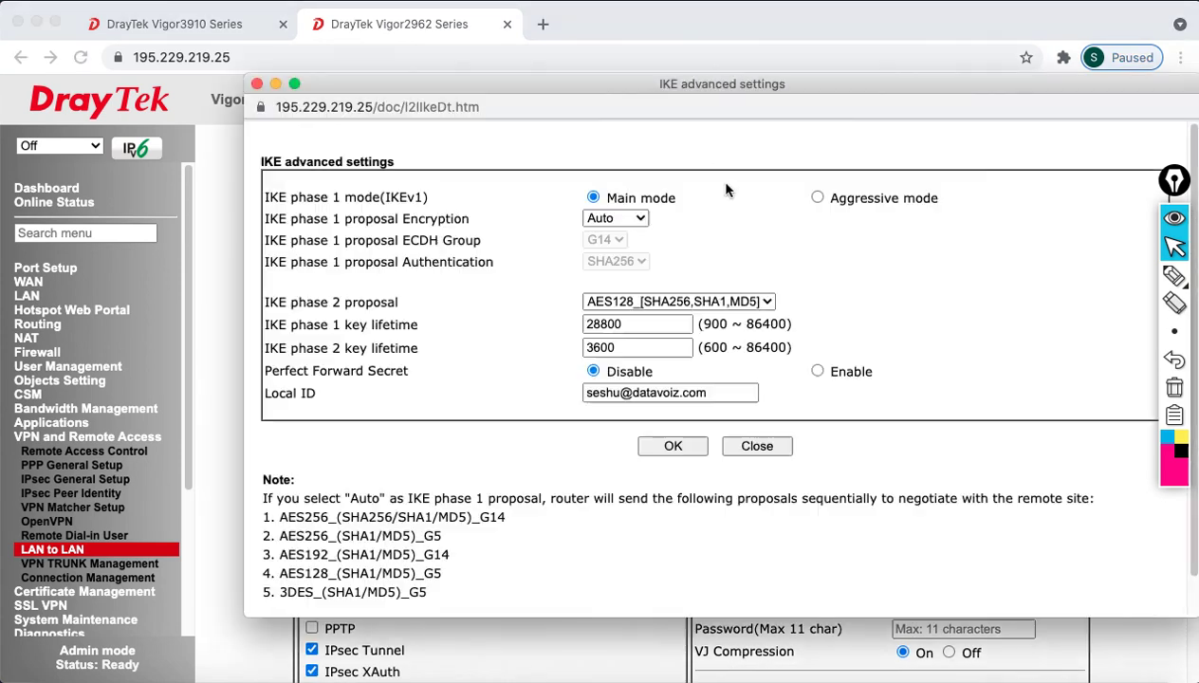
left_click(817, 197)
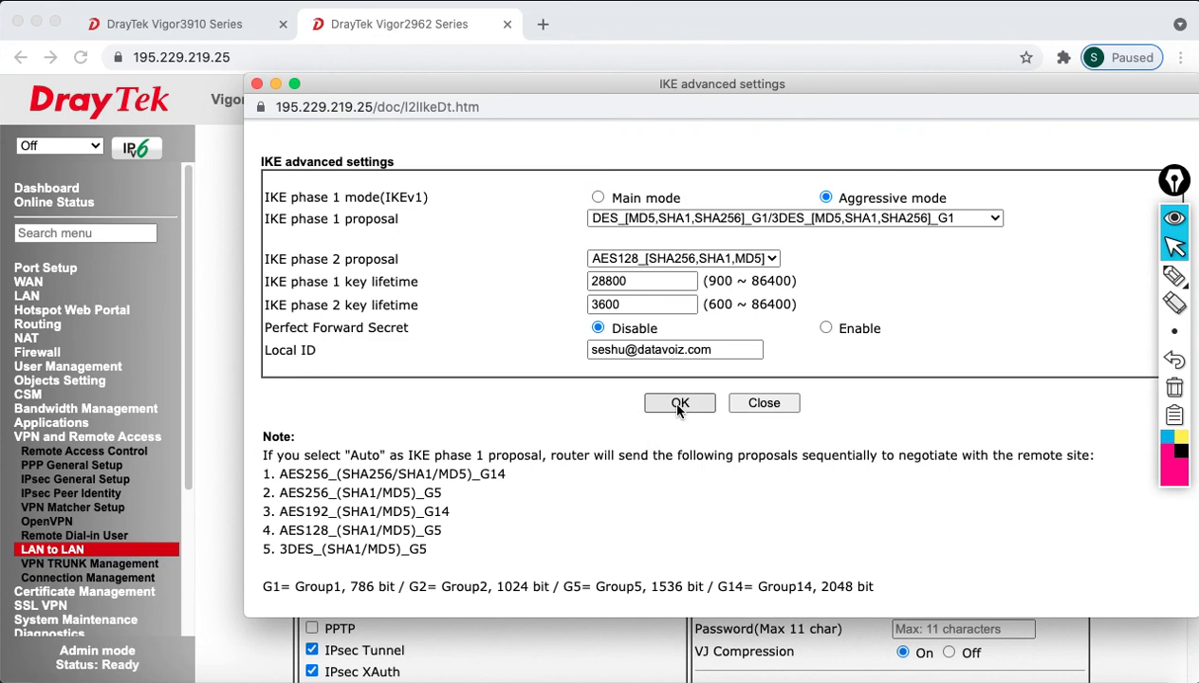
left_click(677, 404)
scroll(769, 592, "down", 10)
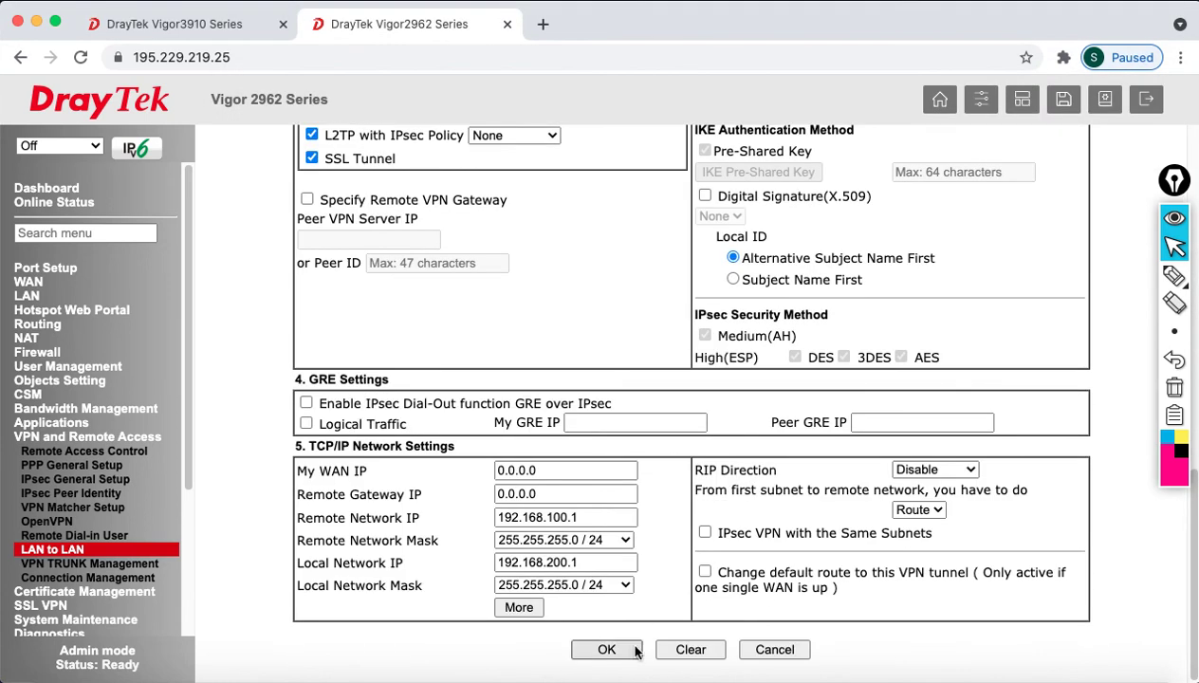
left_click(608, 649)
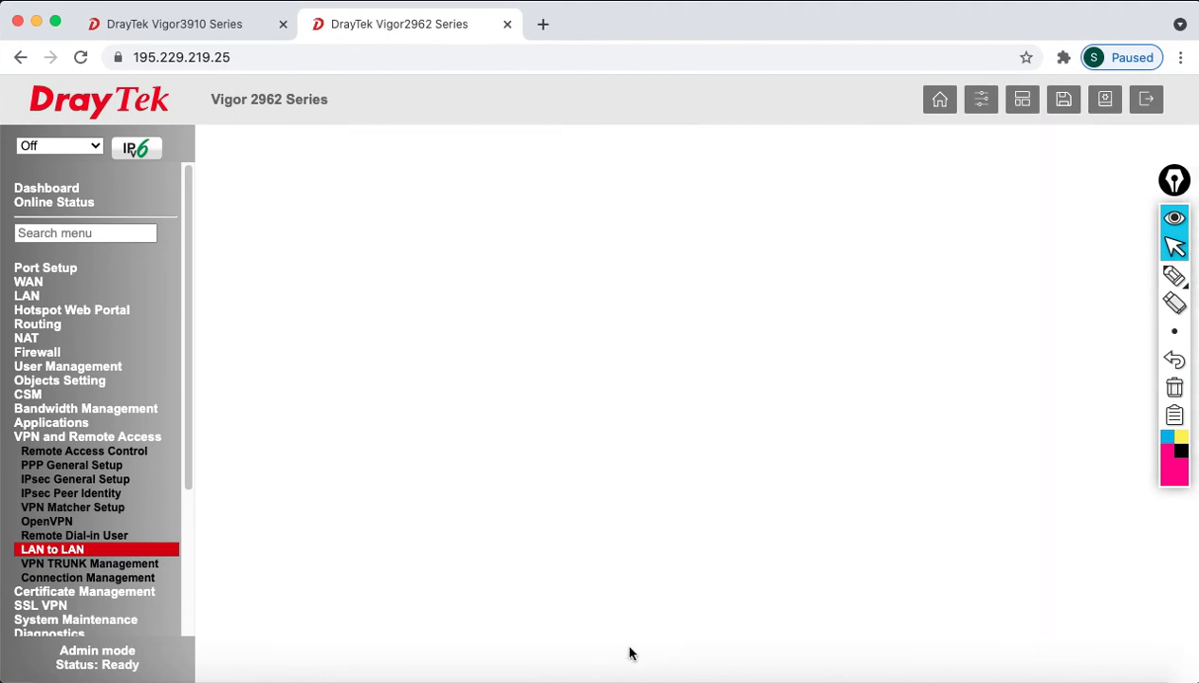
Apply the Vigor2962's LAN-to-LAN profile list, then go to VPN Connection Management
scroll(649, 540, "down", 3)
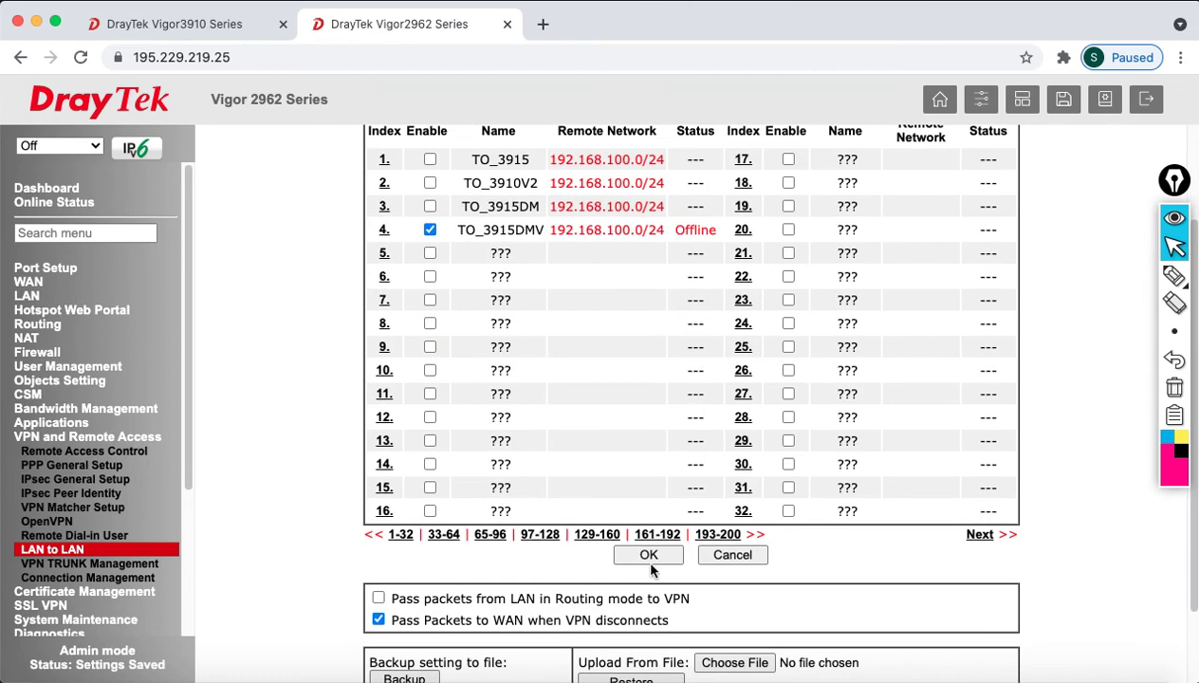
left_click(649, 554)
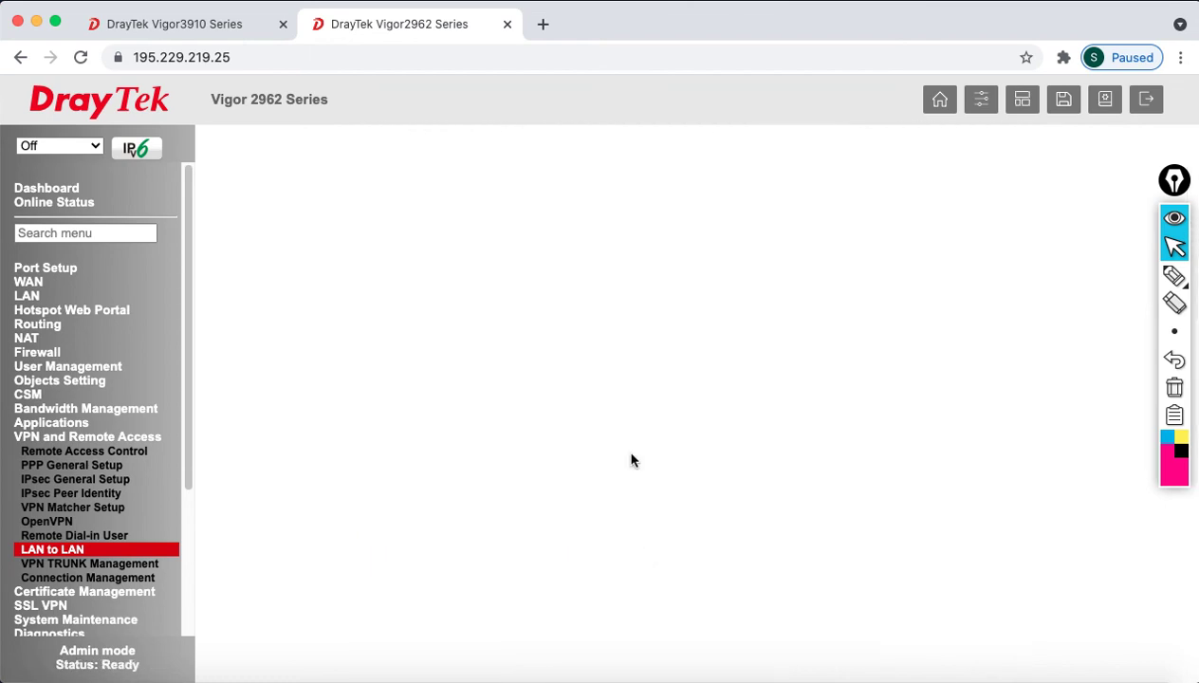
scroll(626, 531, "down", 3)
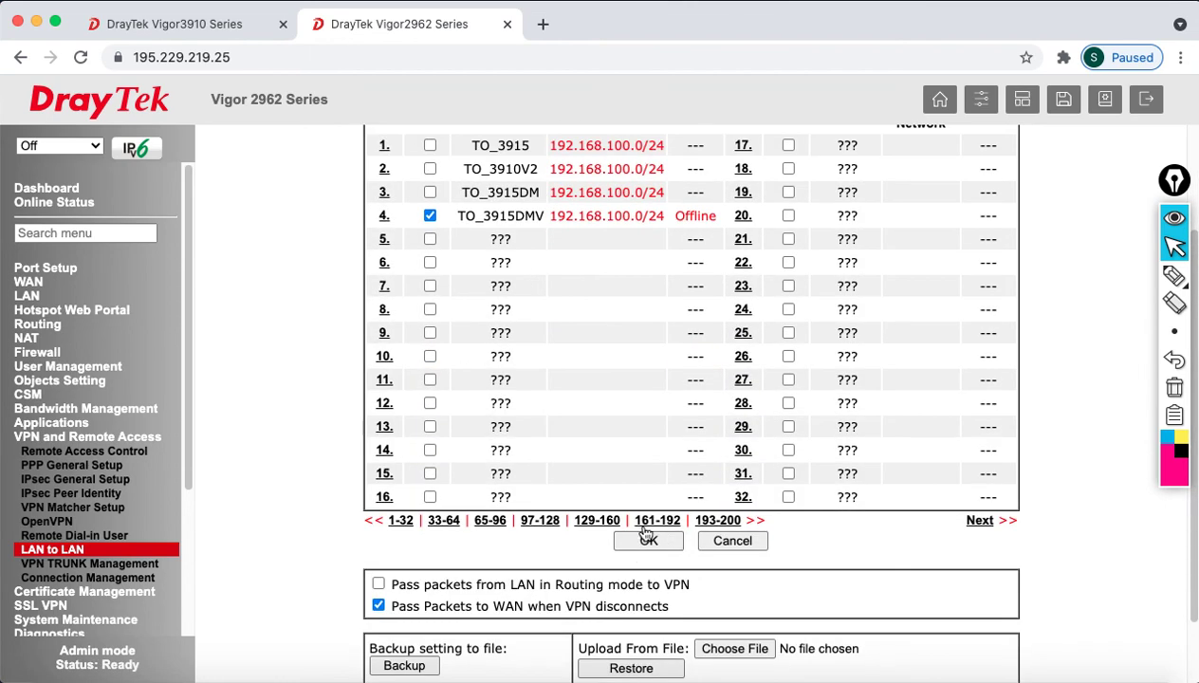
left_click(648, 541)
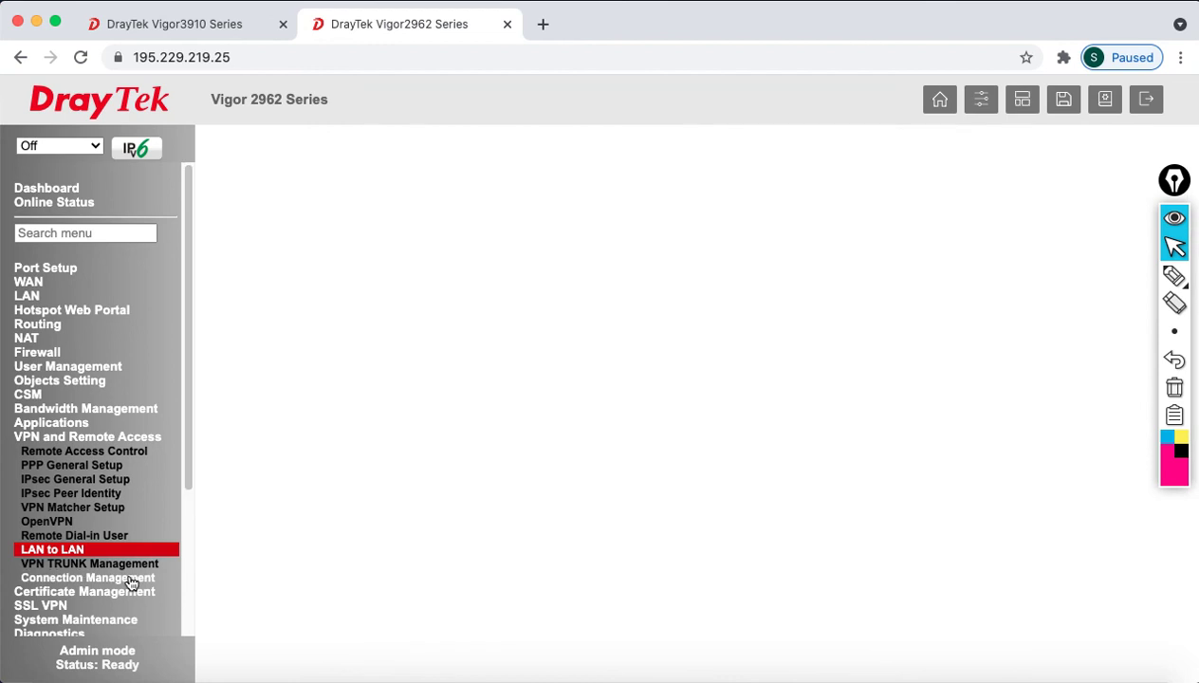
left_click(129, 578)
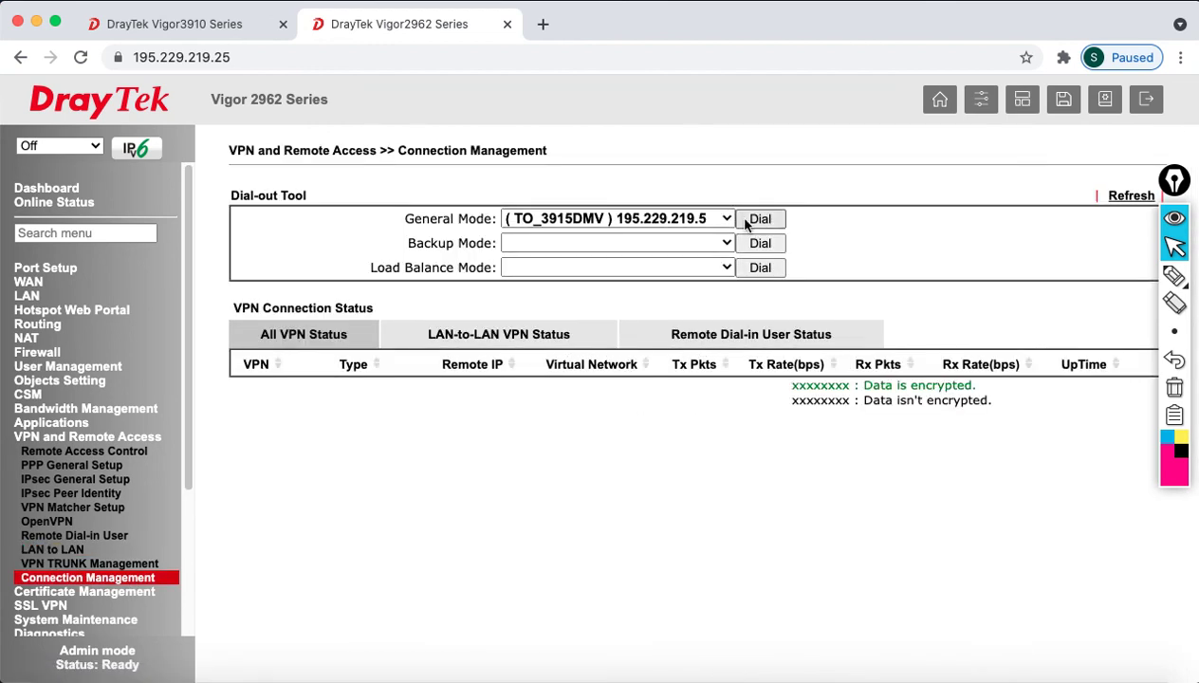
Dial TO_3915DMV until the AES128-CBC-SHA1 tunnel is up, then switch to the Vigor3910's syslog
left_click(758, 219)
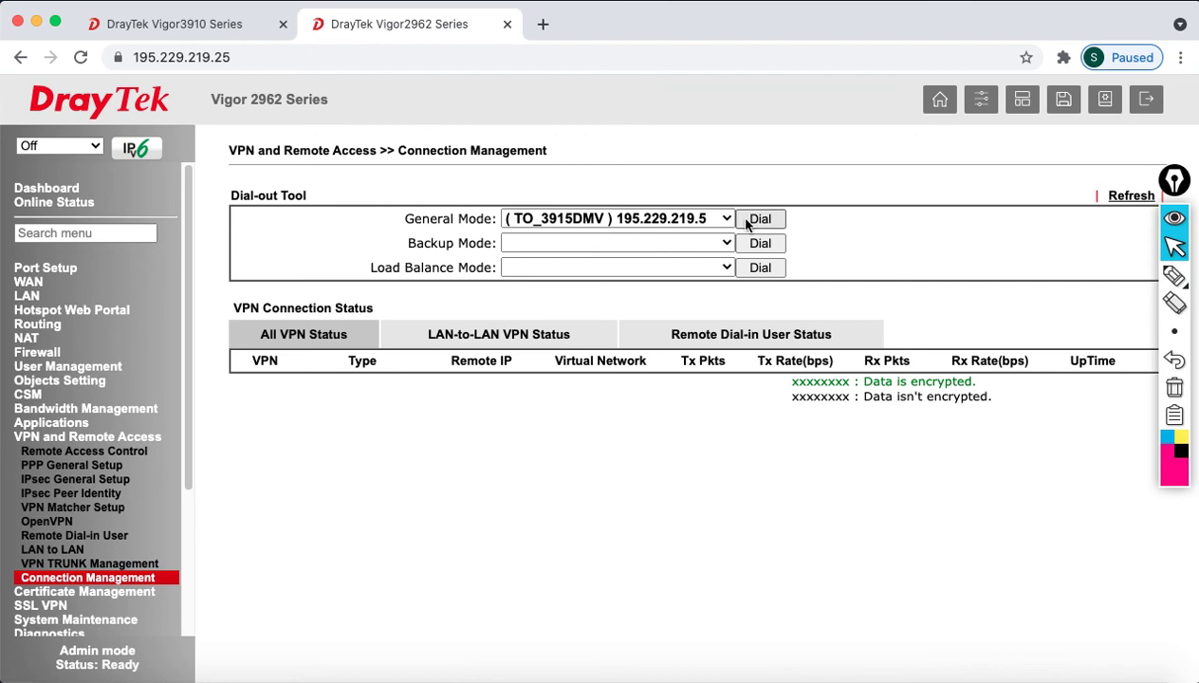
left_click(759, 219)
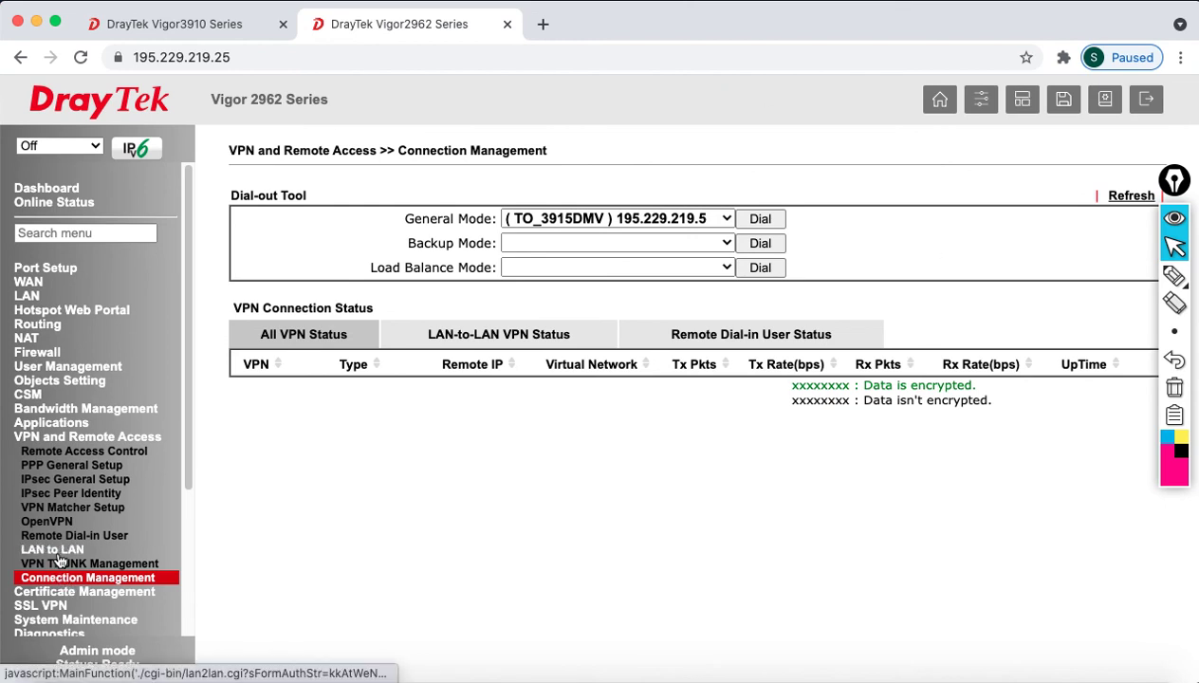
left_click(55, 552)
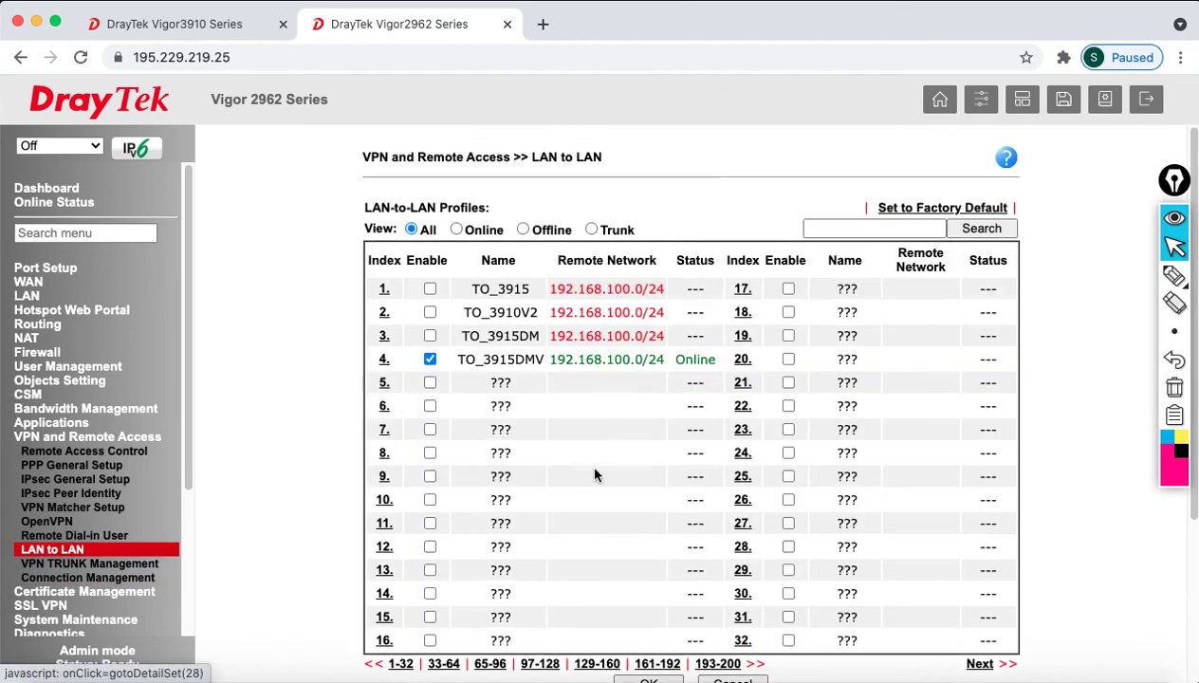
left_click(66, 577)
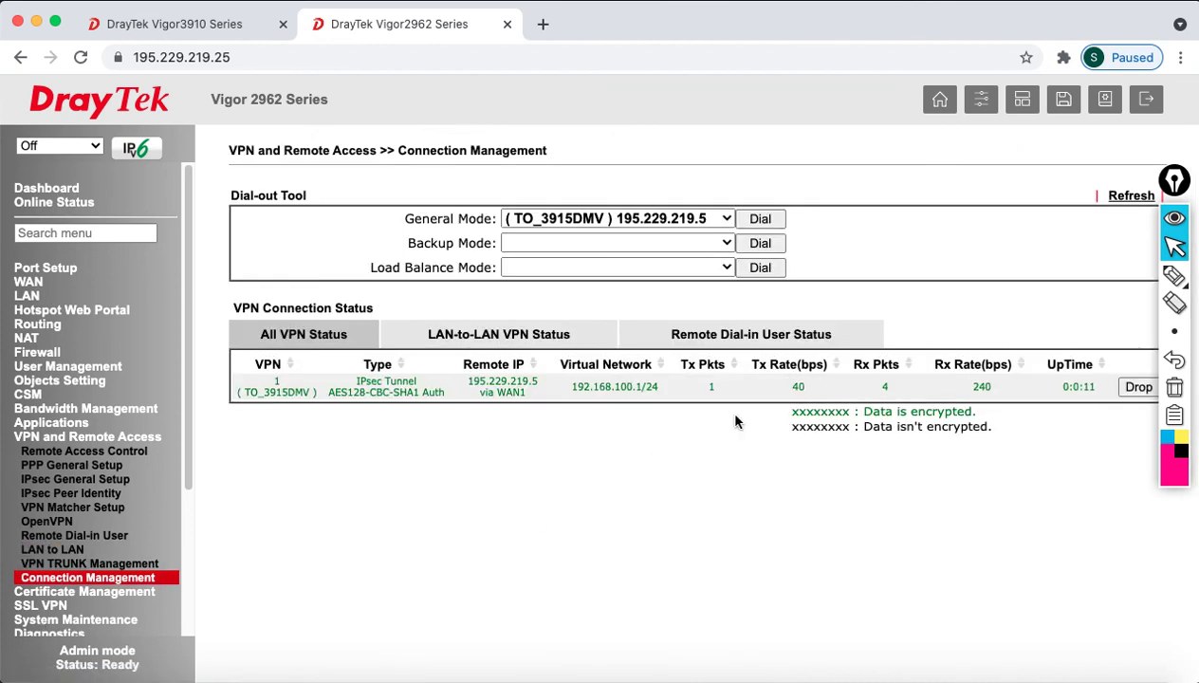
left_click(161, 22)
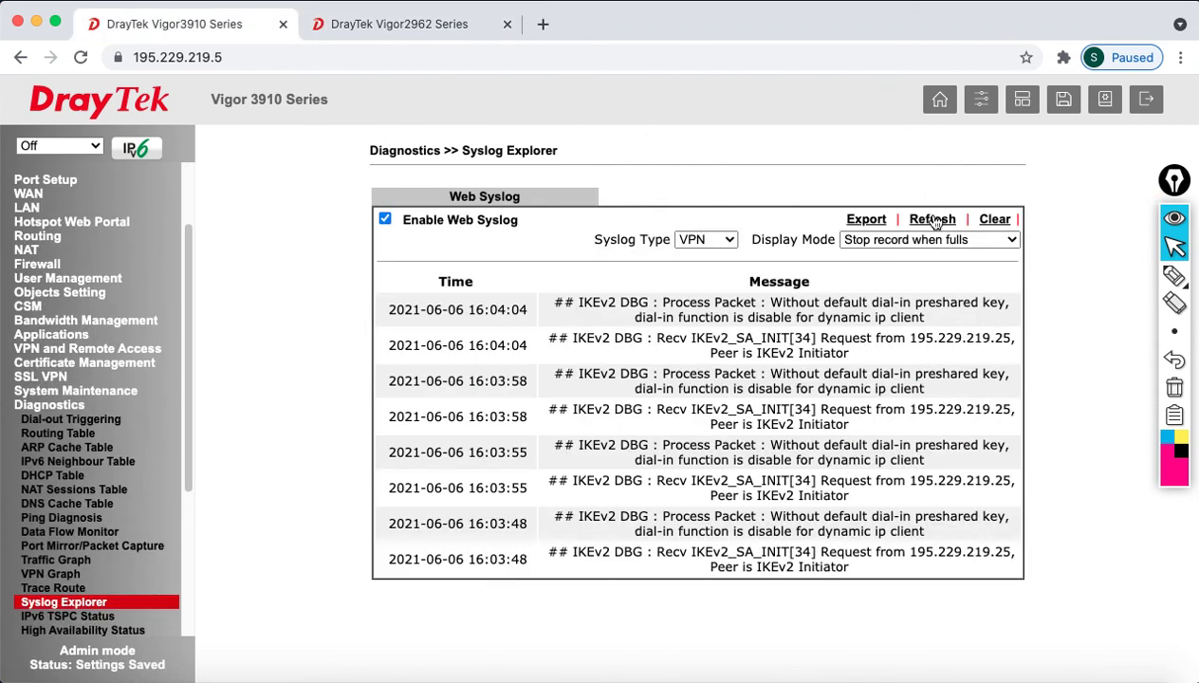
Refresh the 3910's VPN syslog and review the IPsec SA establishment entries for TO_2962DMV
left_click(932, 220)
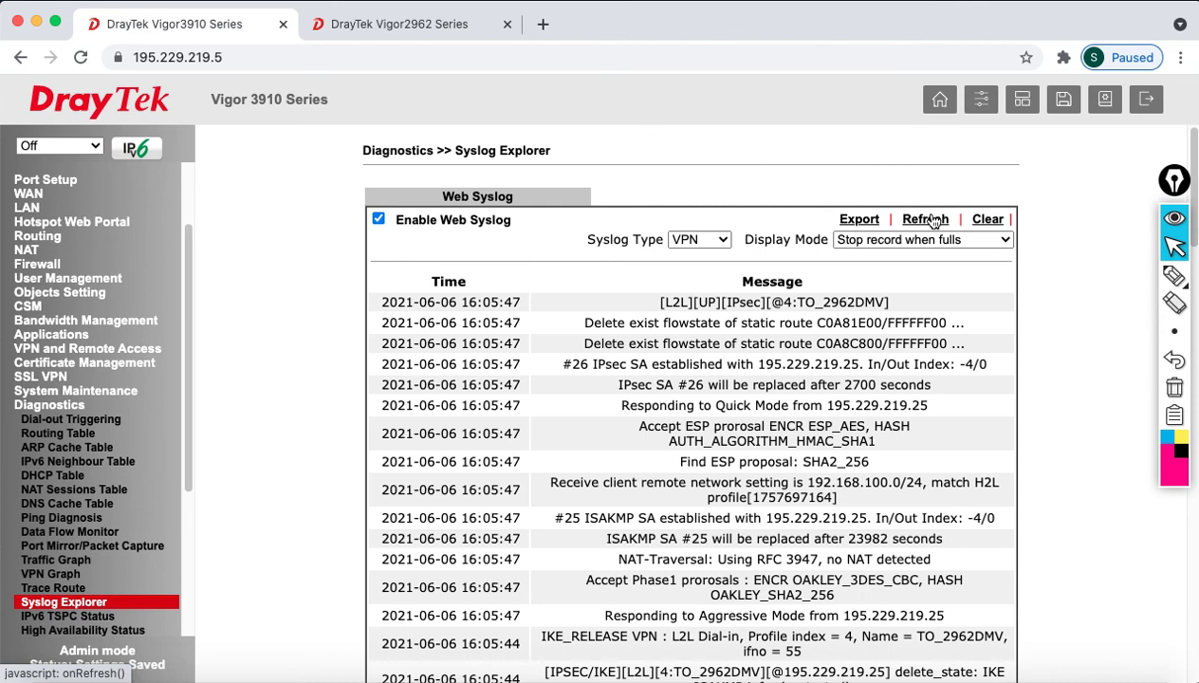
left_click_drag(679, 364, 927, 452)
scroll(928, 451, "down", 3)
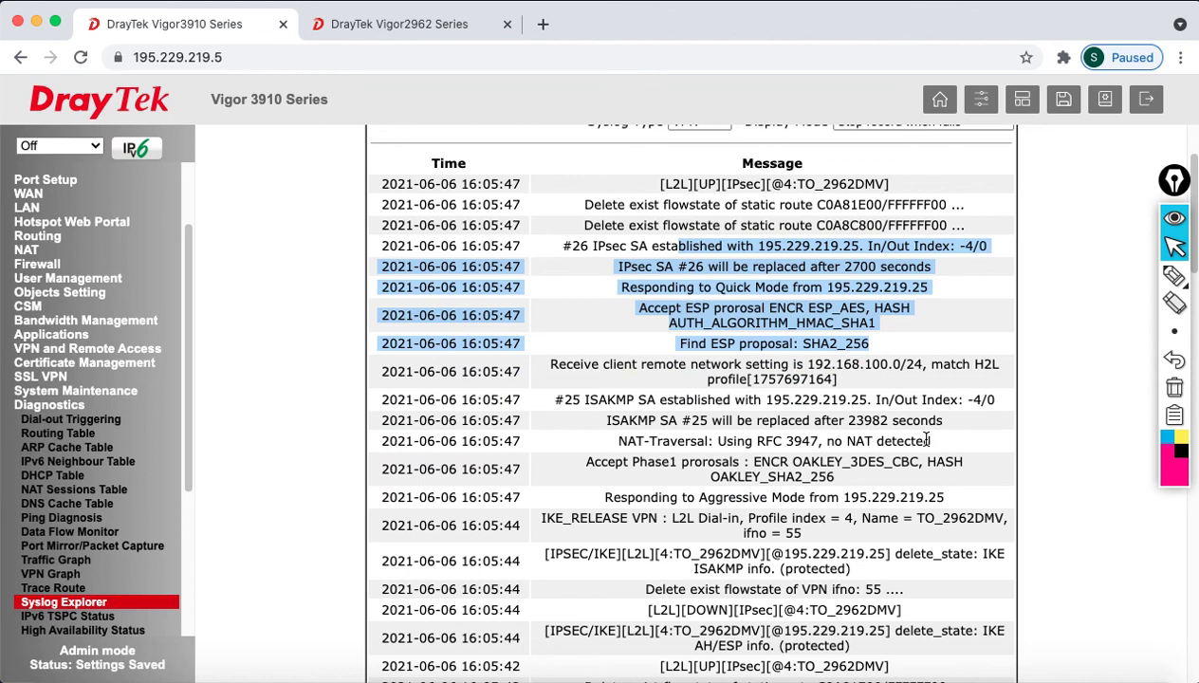
scroll(925, 441, "down", 15)
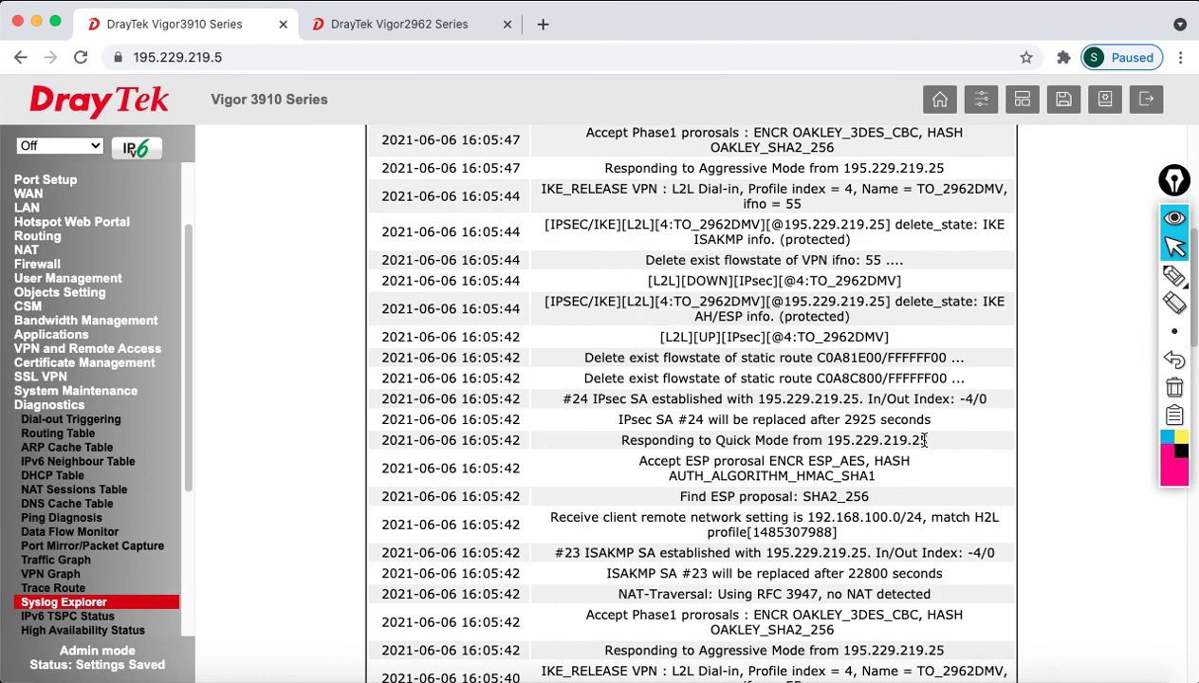
scroll(924, 444, "down", 5)
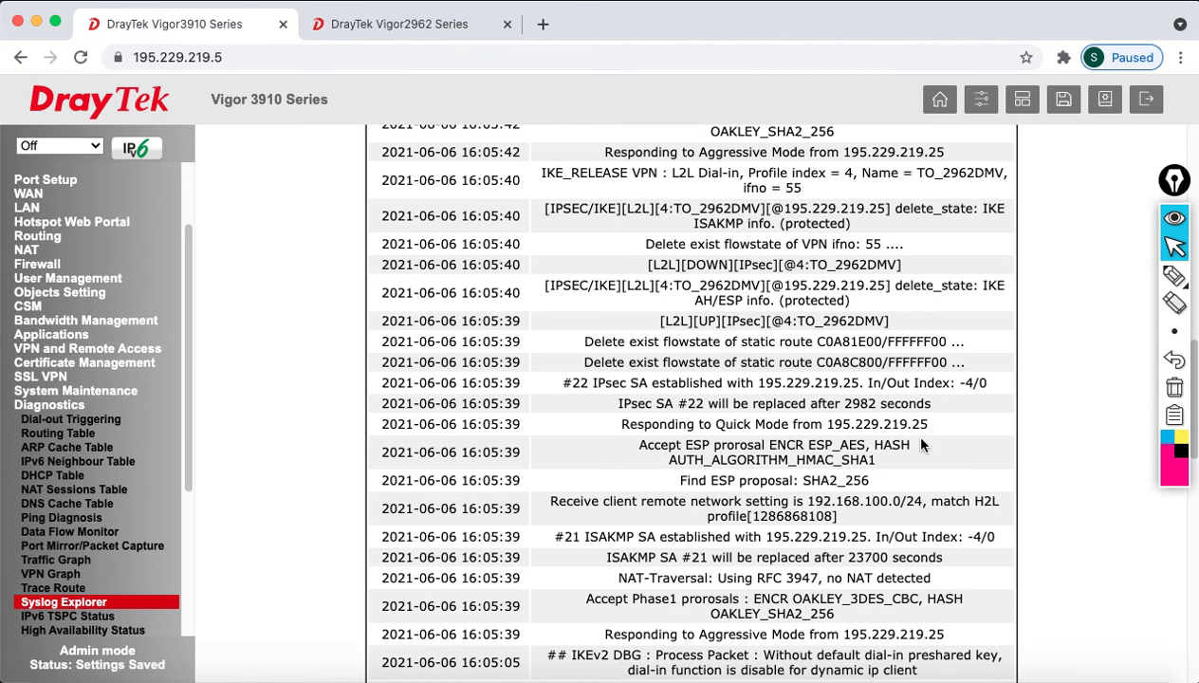
scroll(919, 443, "down", 17)
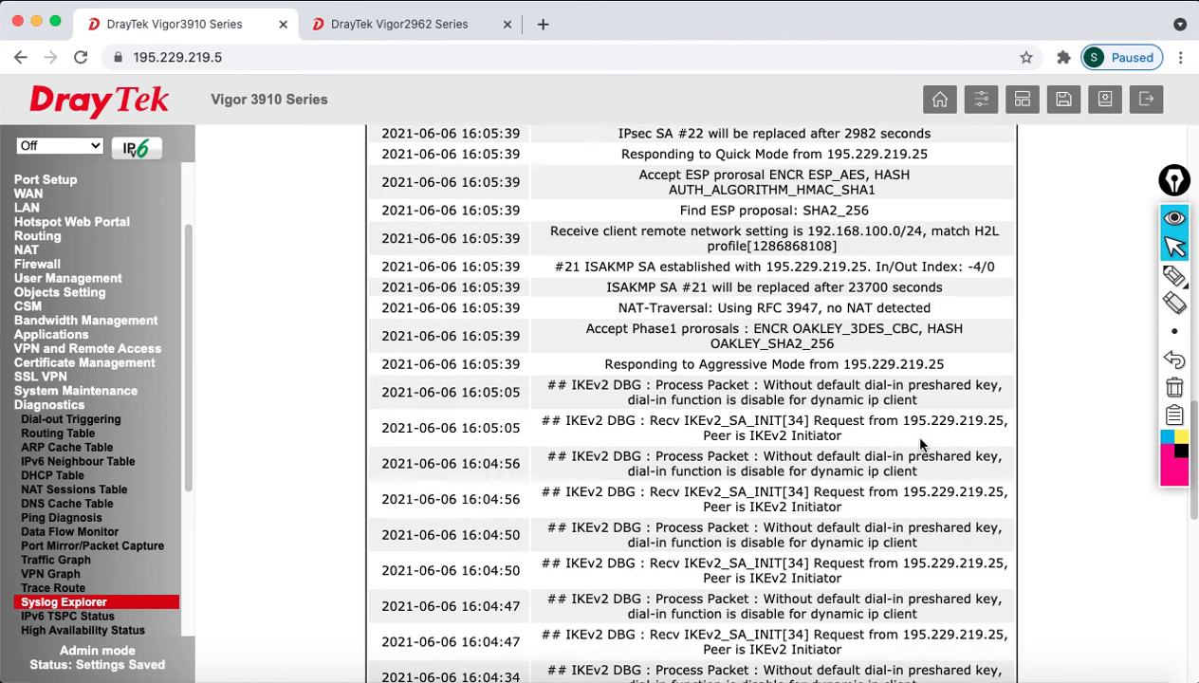
scroll(815, 374, "down", 9)
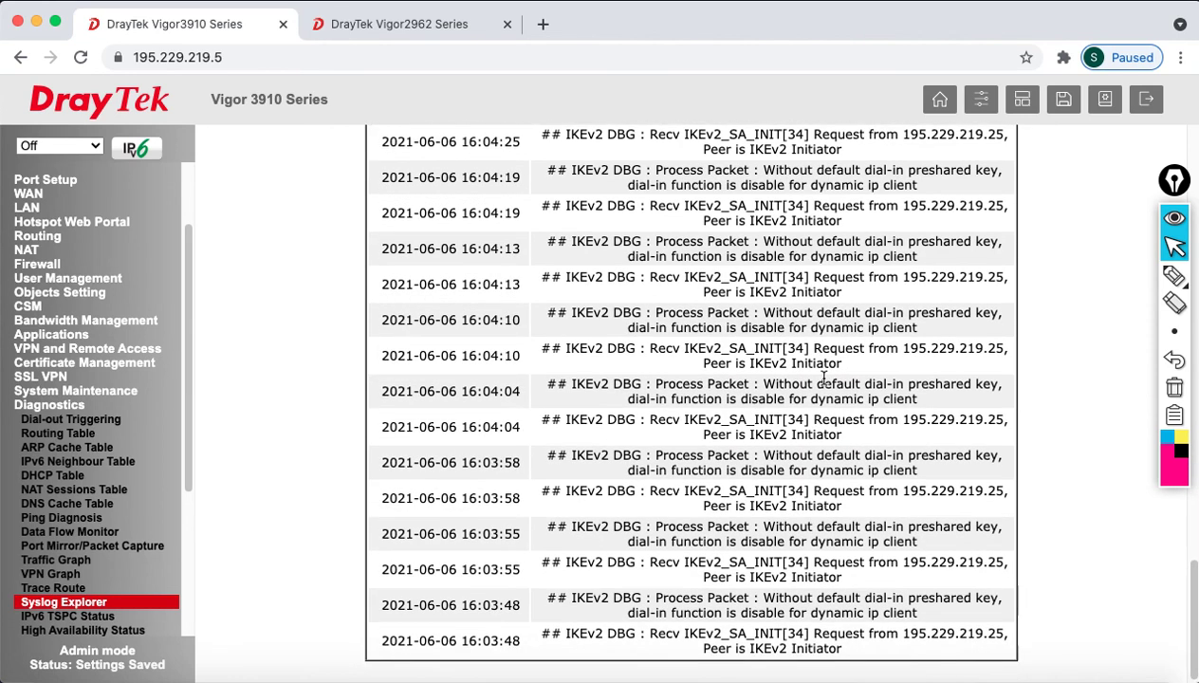
scroll(817, 376, "up", 20)
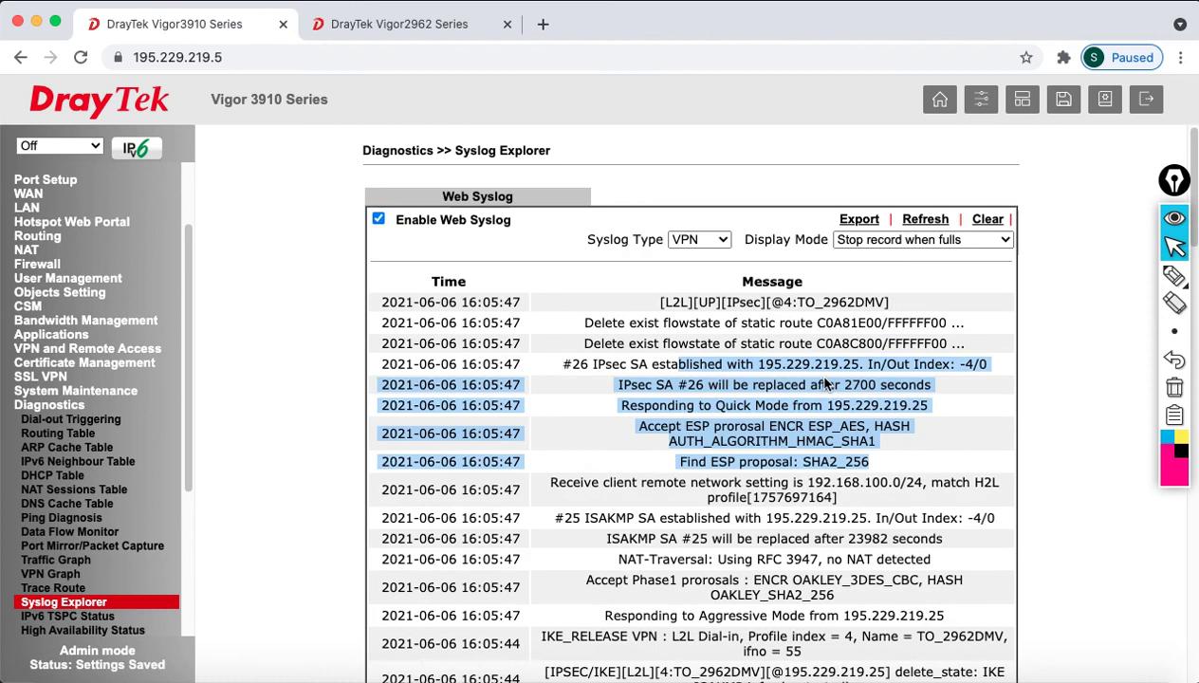
Refresh the VPN syslog again, clear it, and log out of the Vigor3910
left_click(937, 219)
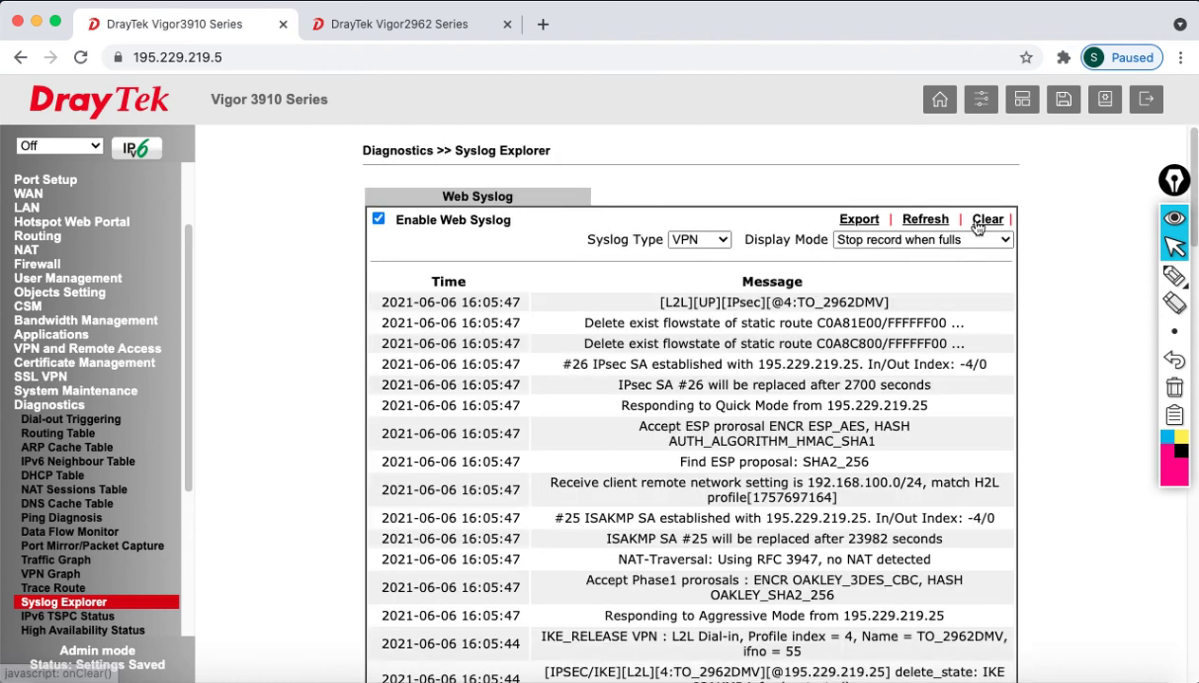
left_click(984, 220)
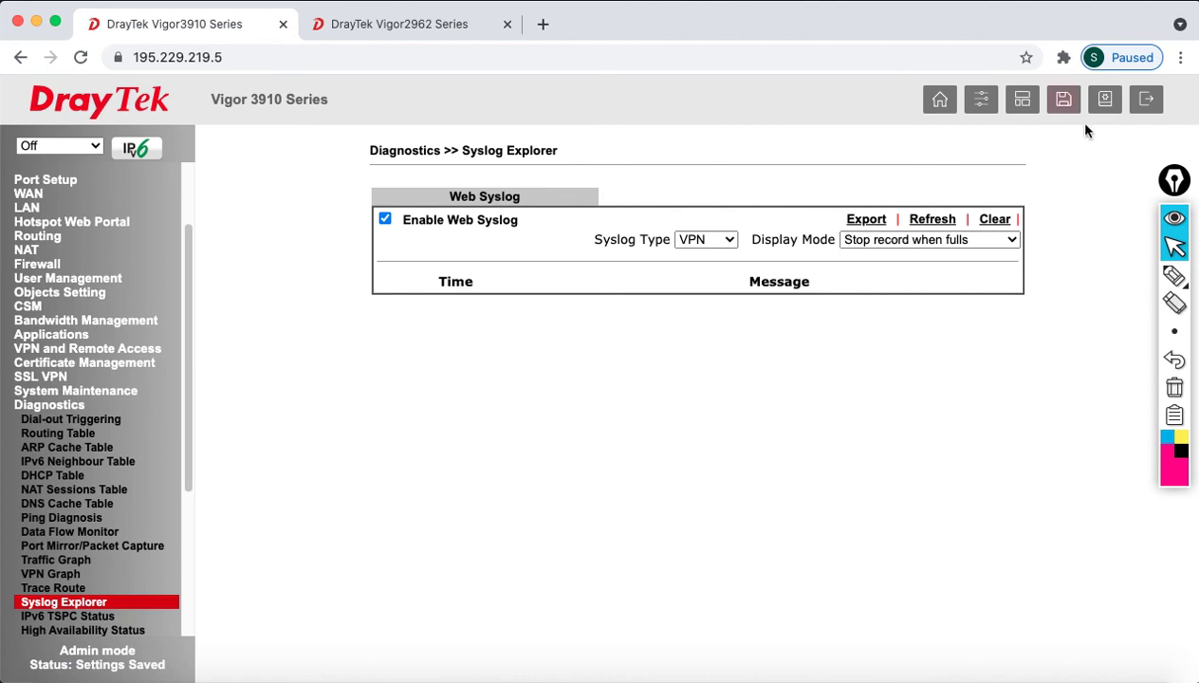
left_click(1146, 102)
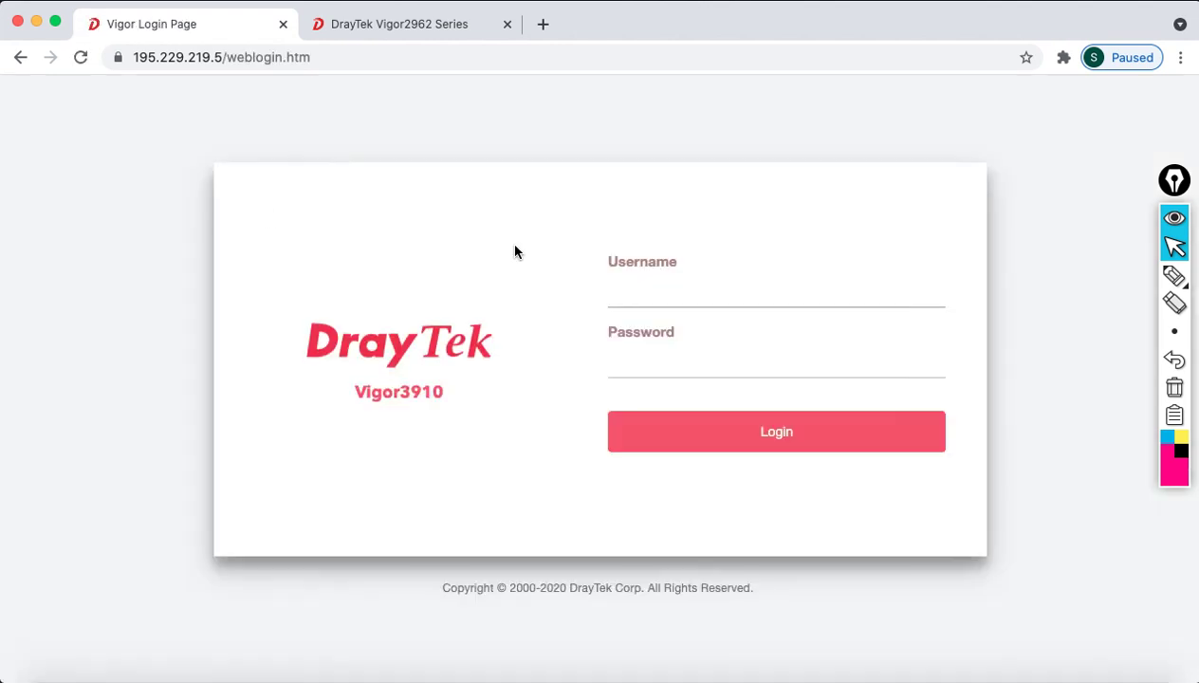
Log in to the Vigor3910 with the administrator credentials and dismiss the default-password warning
left_click(671, 297)
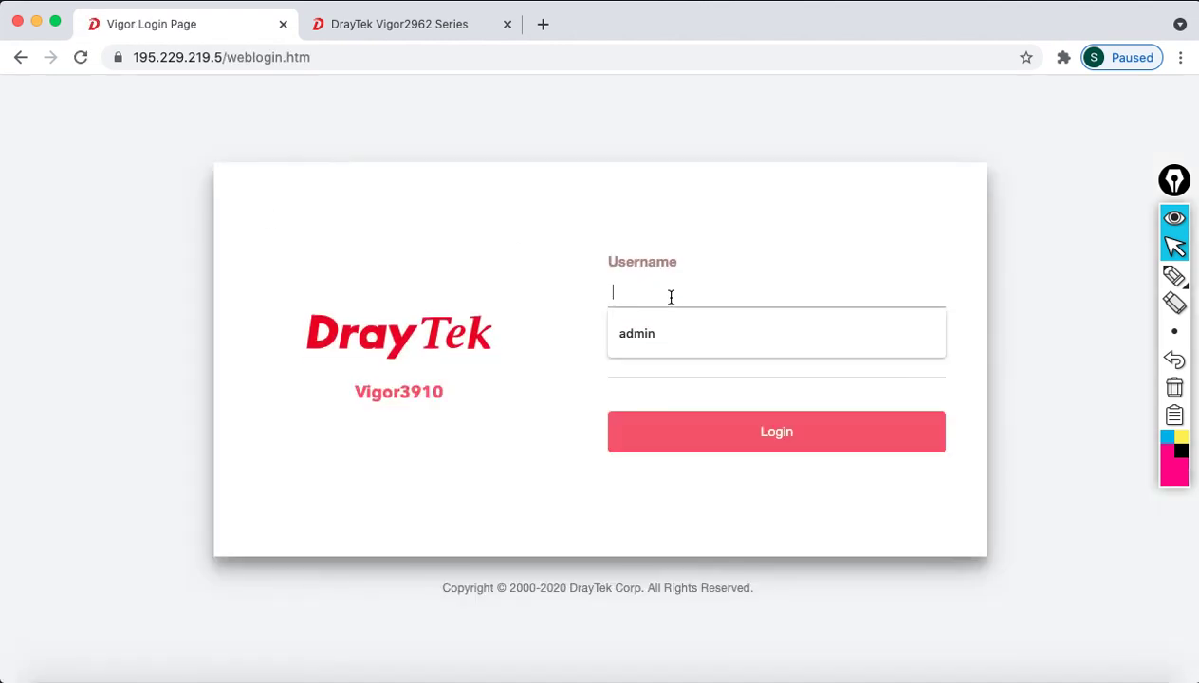
key("Tab")
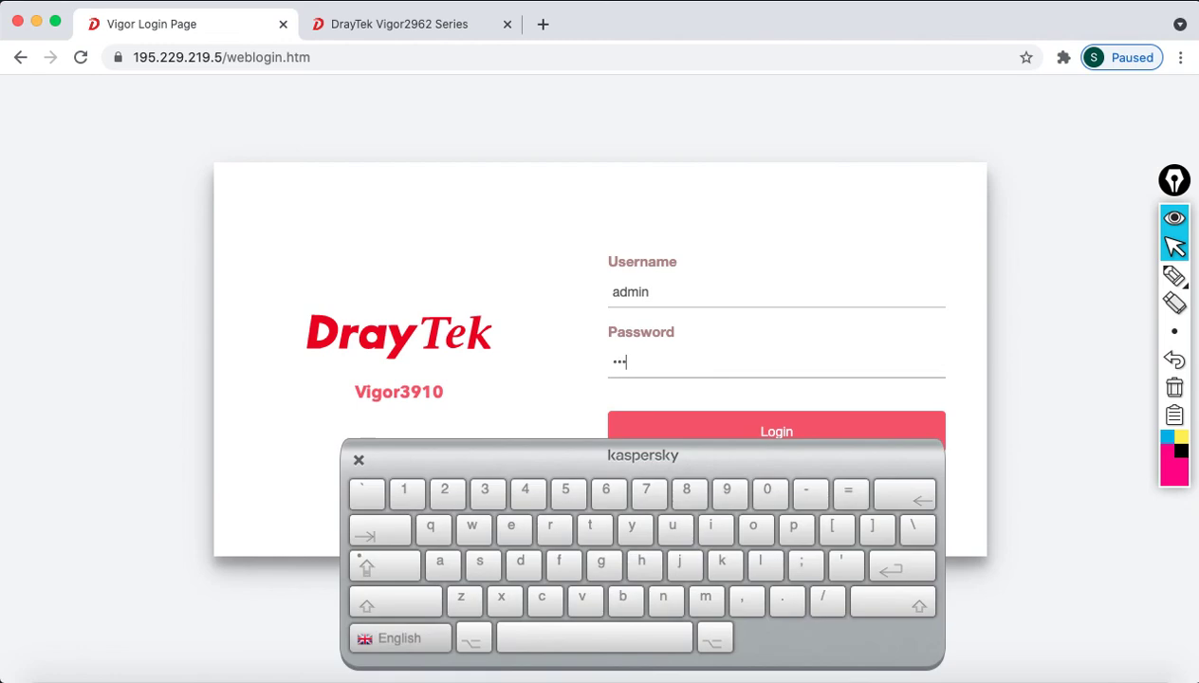
key("Return")
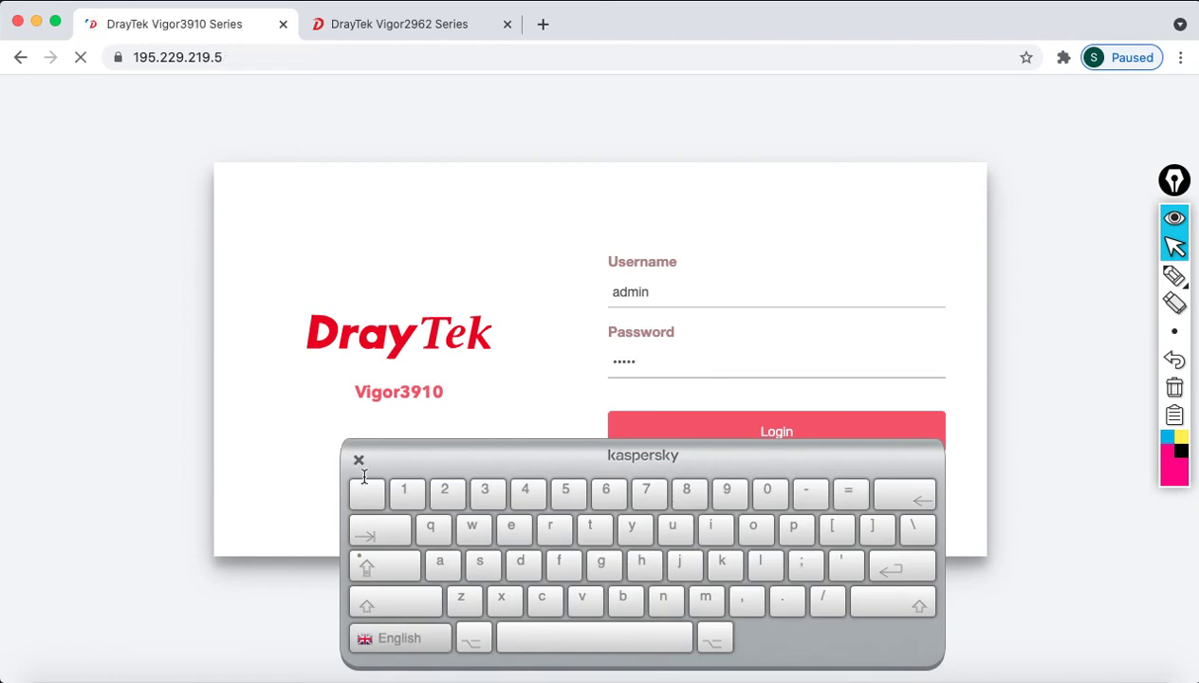
left_click(359, 460)
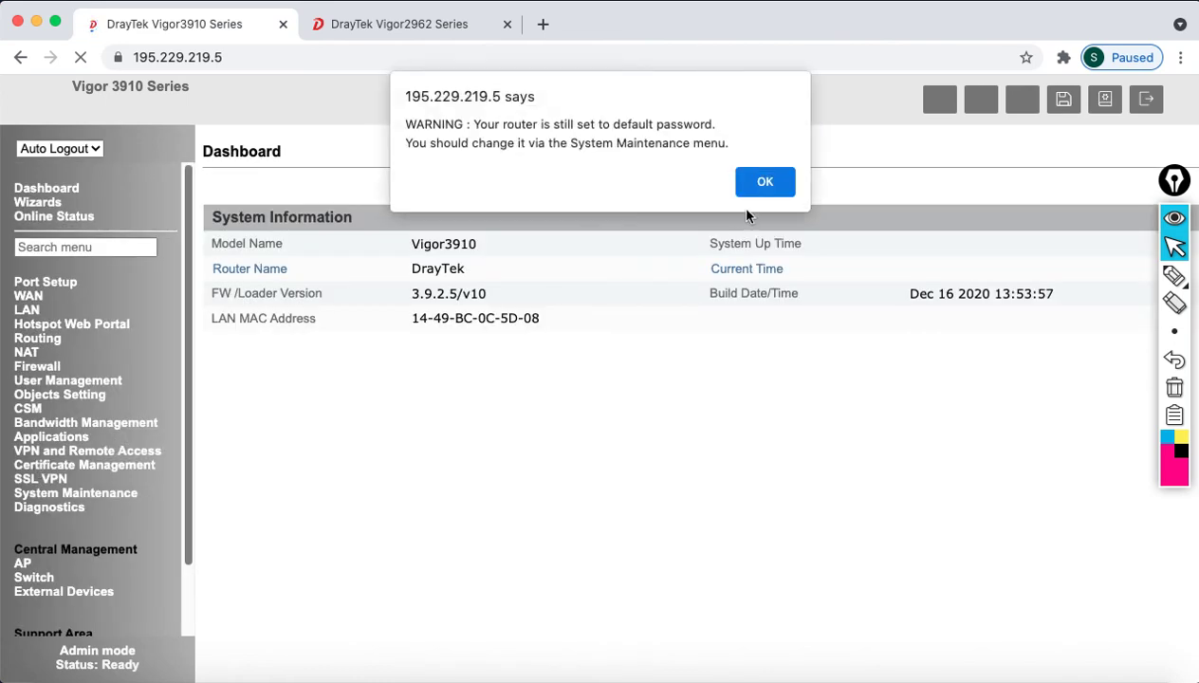
left_click(760, 182)
left_click(68, 452)
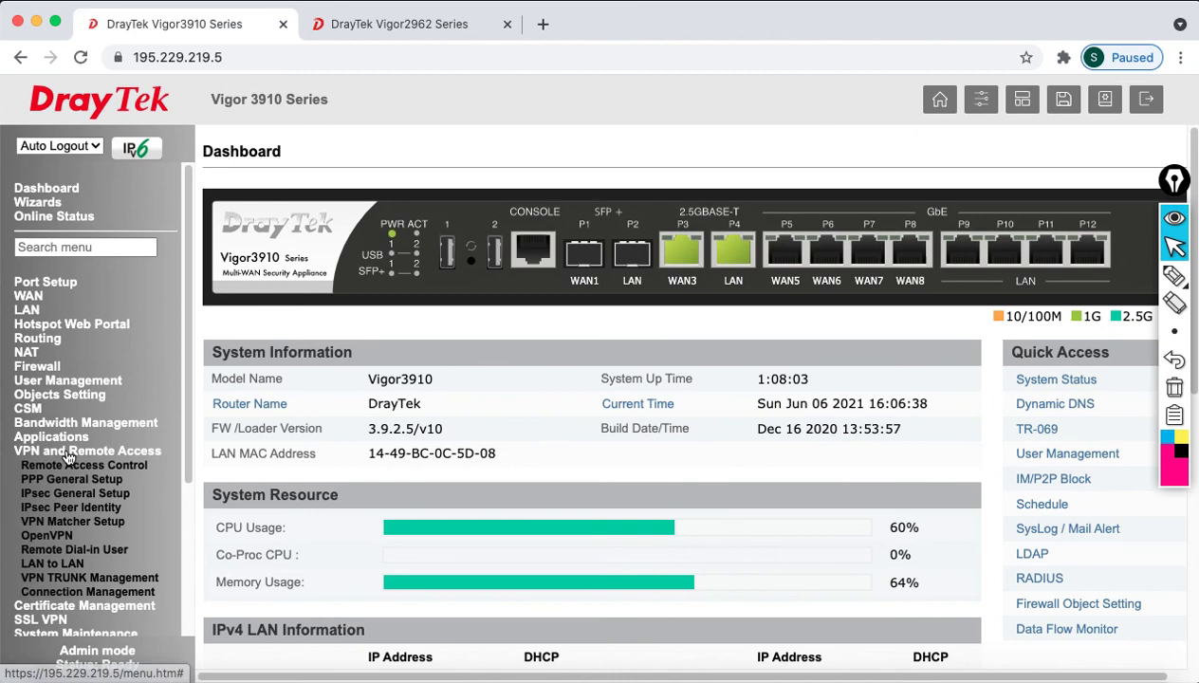
Confirm TO_2962DMV is up in the 3910's Connection Management, then log out of the Vigor2962
left_click(57, 593)
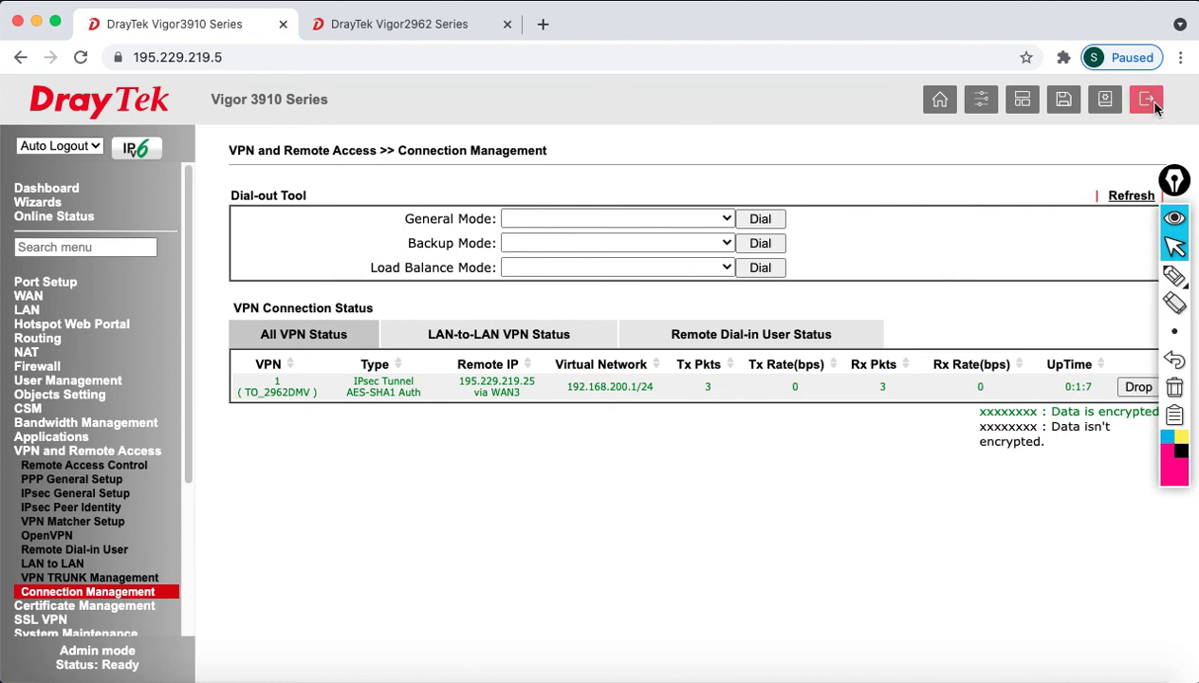
left_click(458, 27)
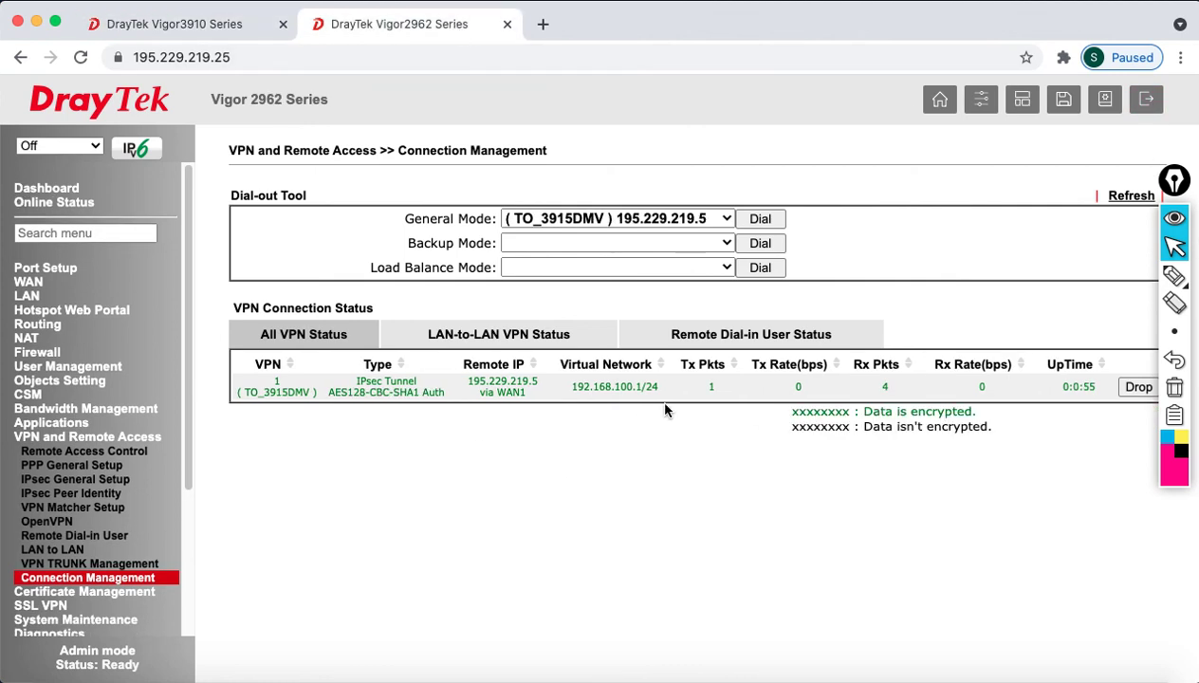
left_click(1133, 105)
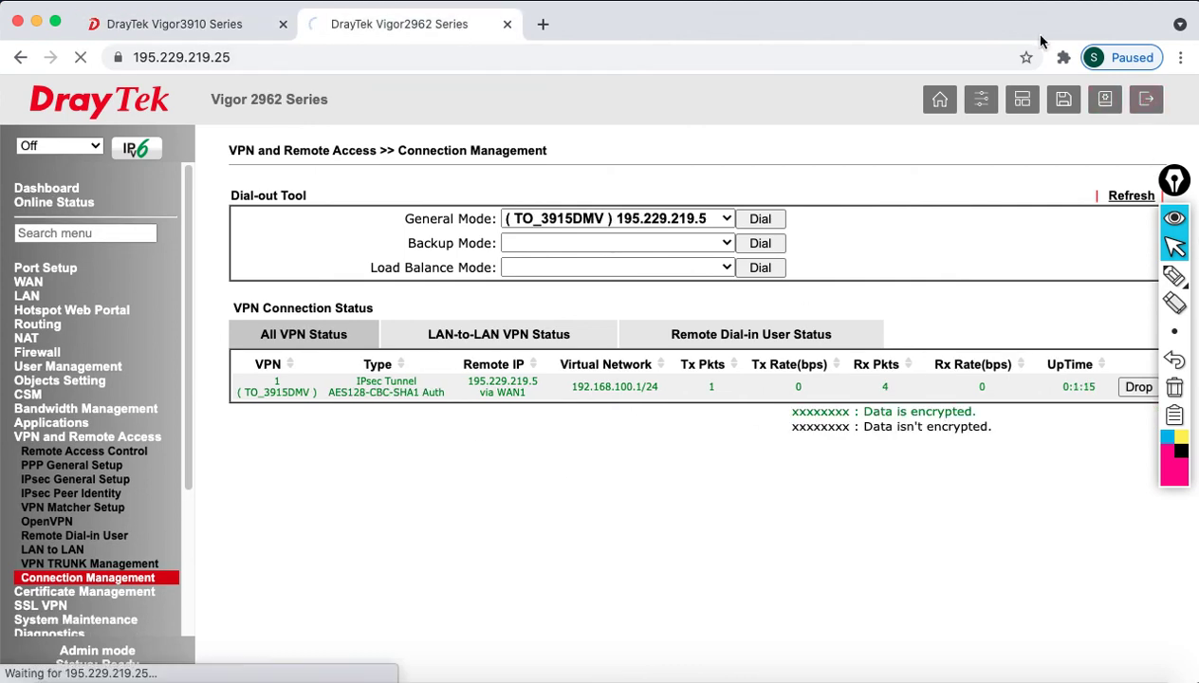
left_click(34, 23)
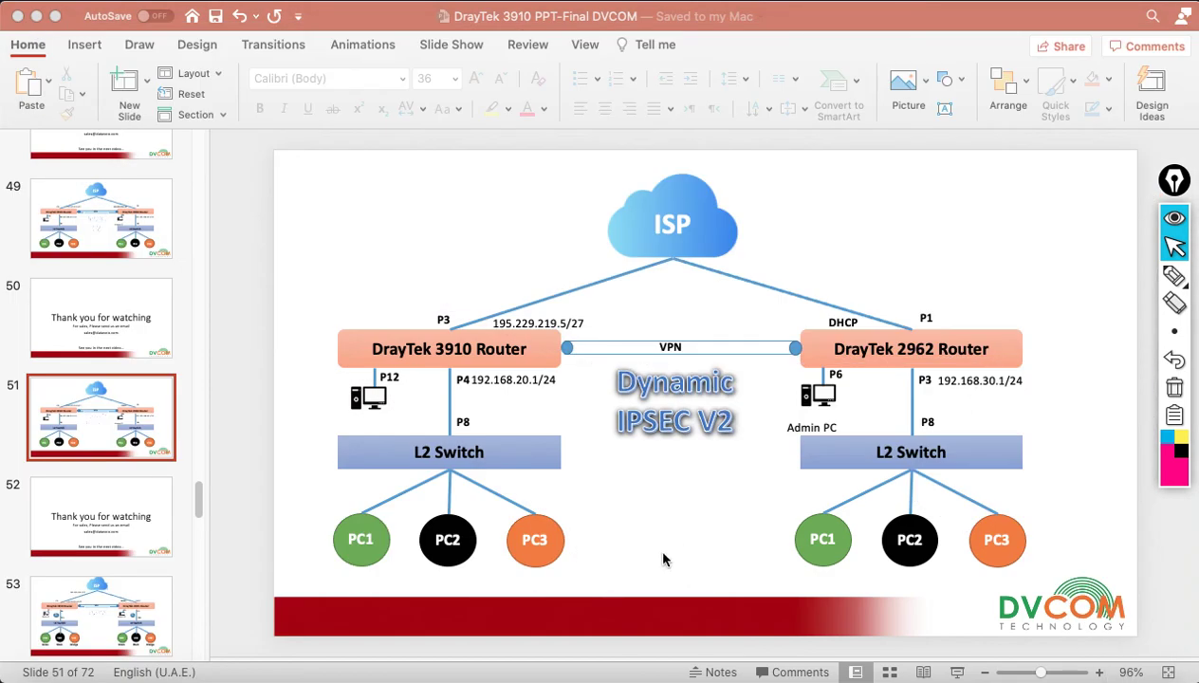
Edit the slide 51 diagram caption to read 'Dynamic IPSEC V1', then go to slide 52
left_click(729, 421)
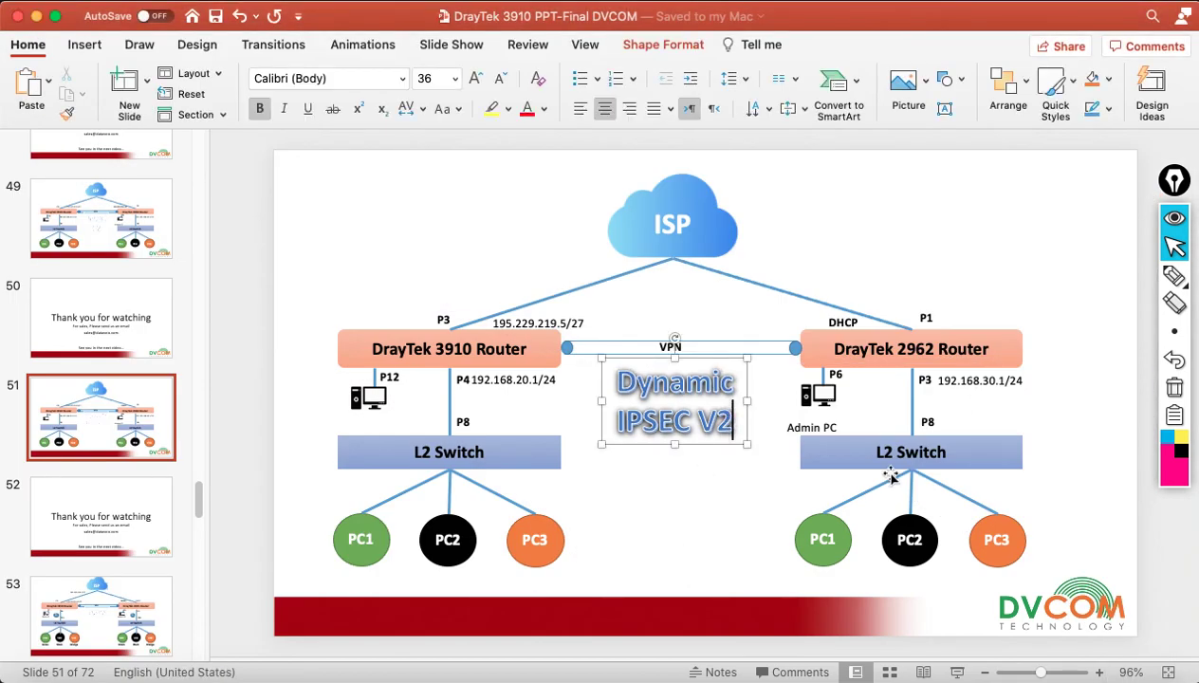
key("BackSpace")
type("1")
left_click(676, 563)
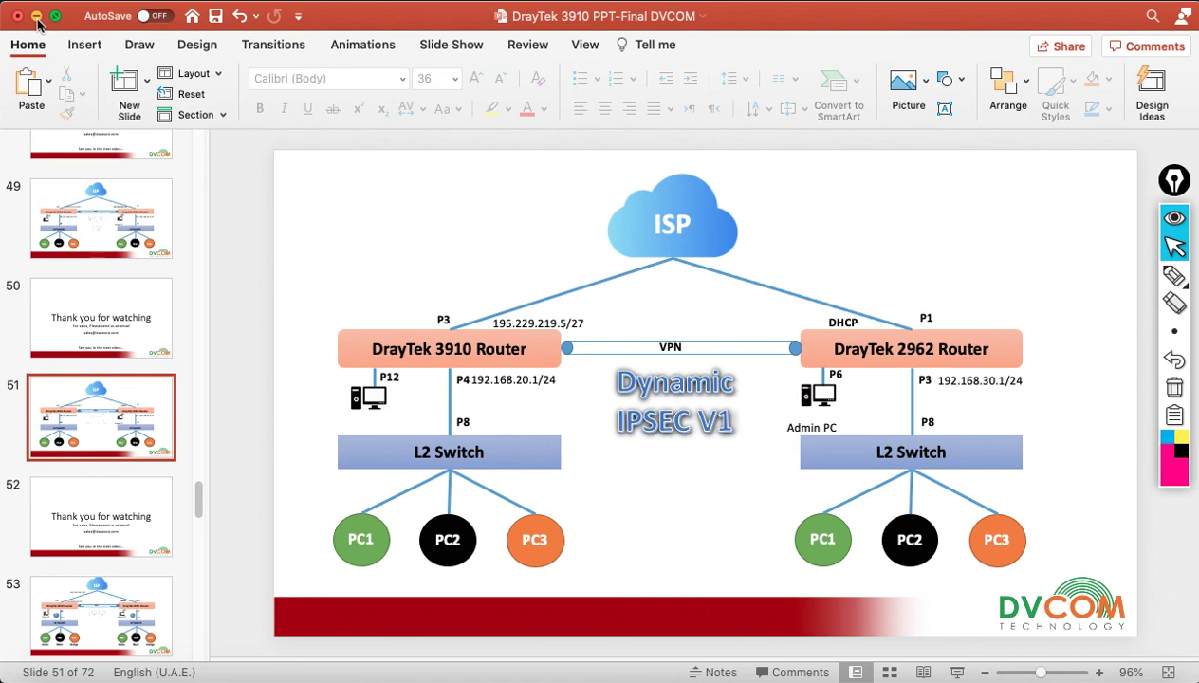
left_click(117, 512)
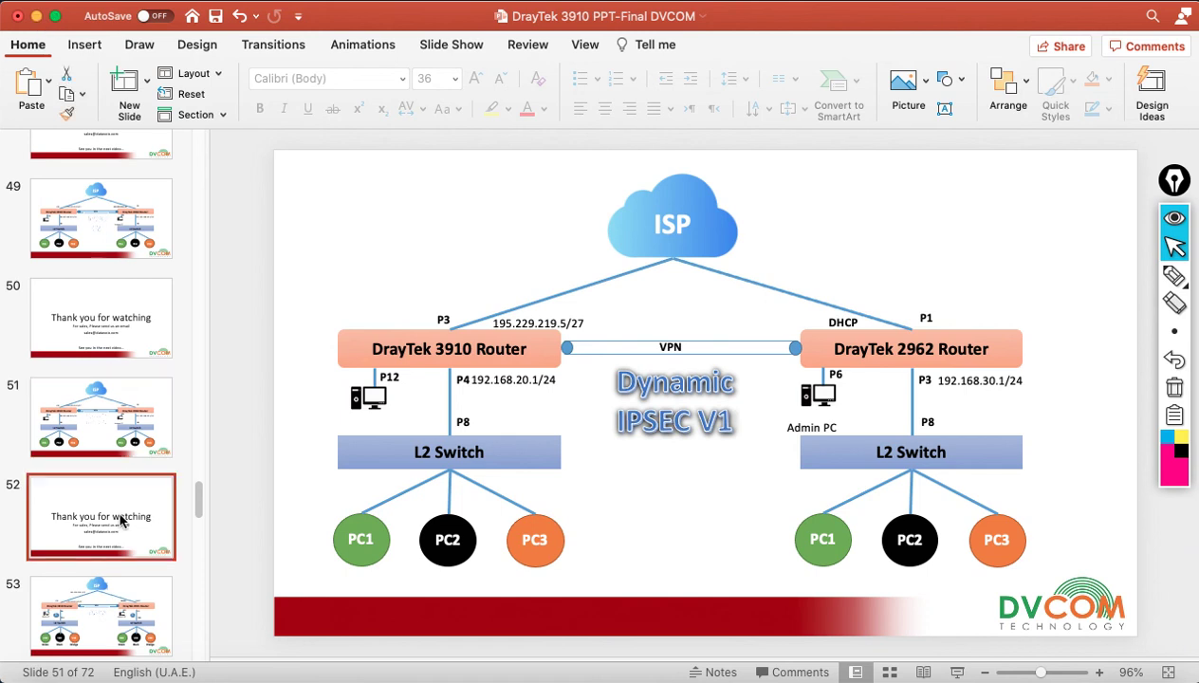